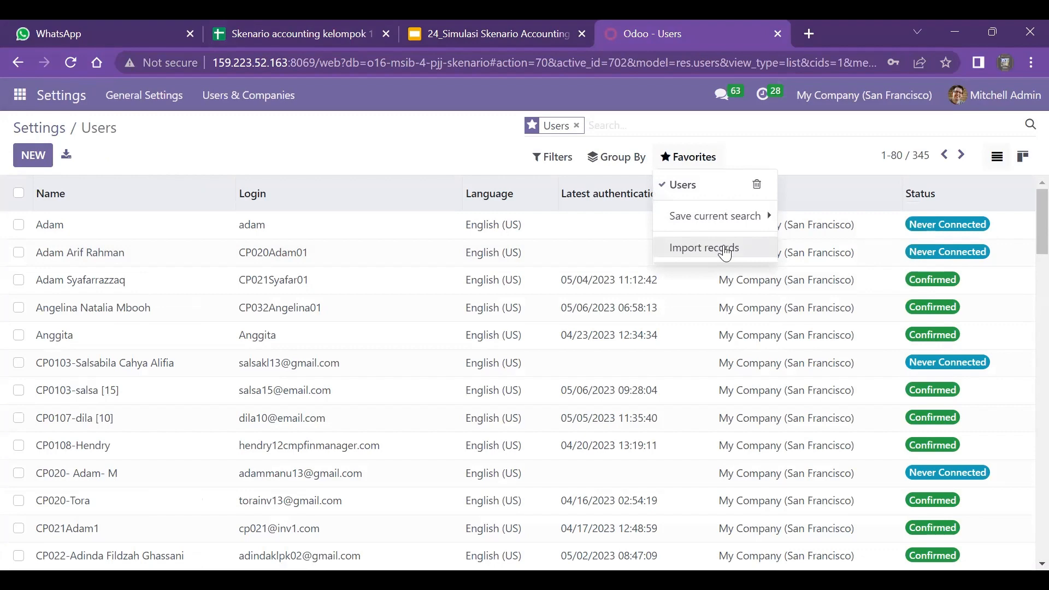
- Try to import users from the file Skenario accounting kelompok 13 (1): upload it, test the import, and return to the users list
left_click(725, 252)
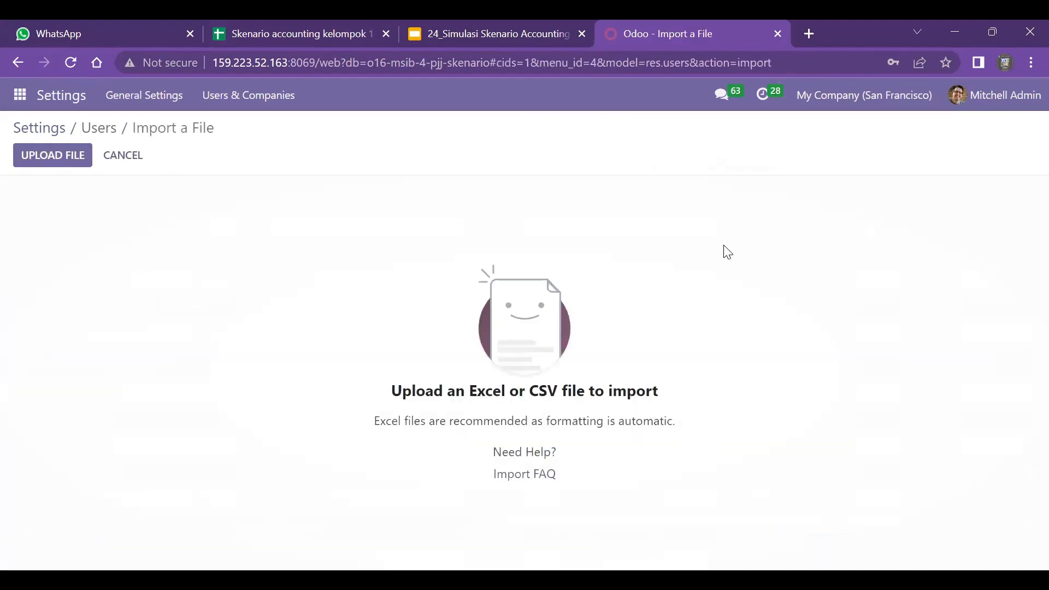
left_click(50, 158)
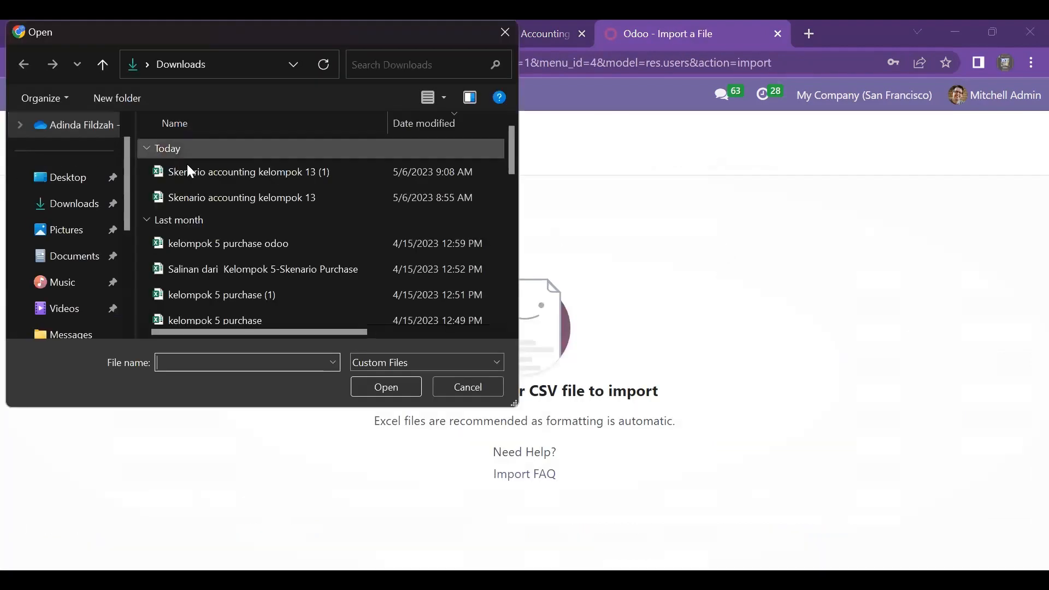
left_click(208, 171)
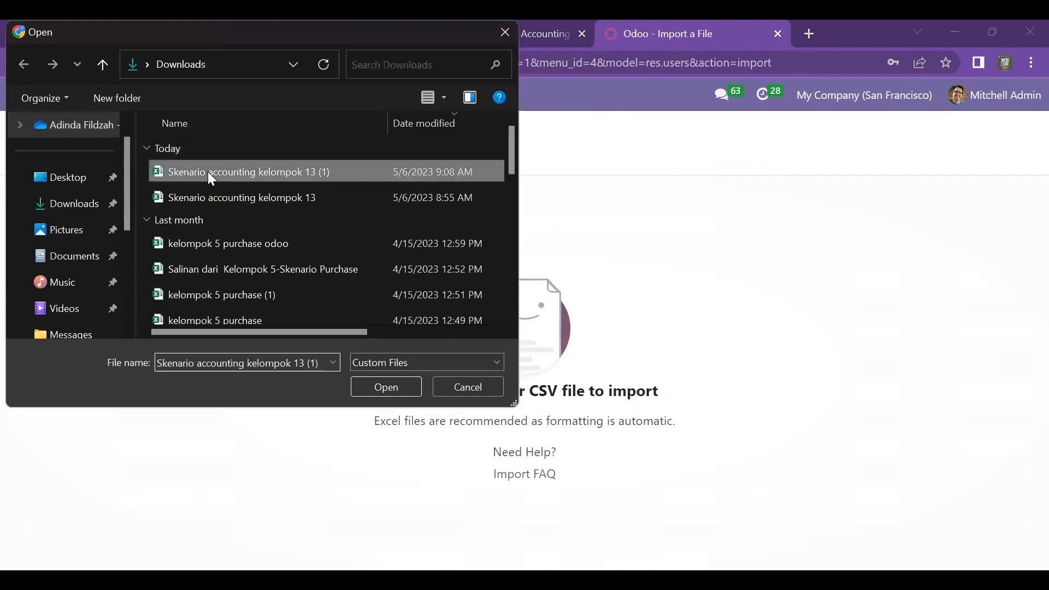
left_click(406, 390)
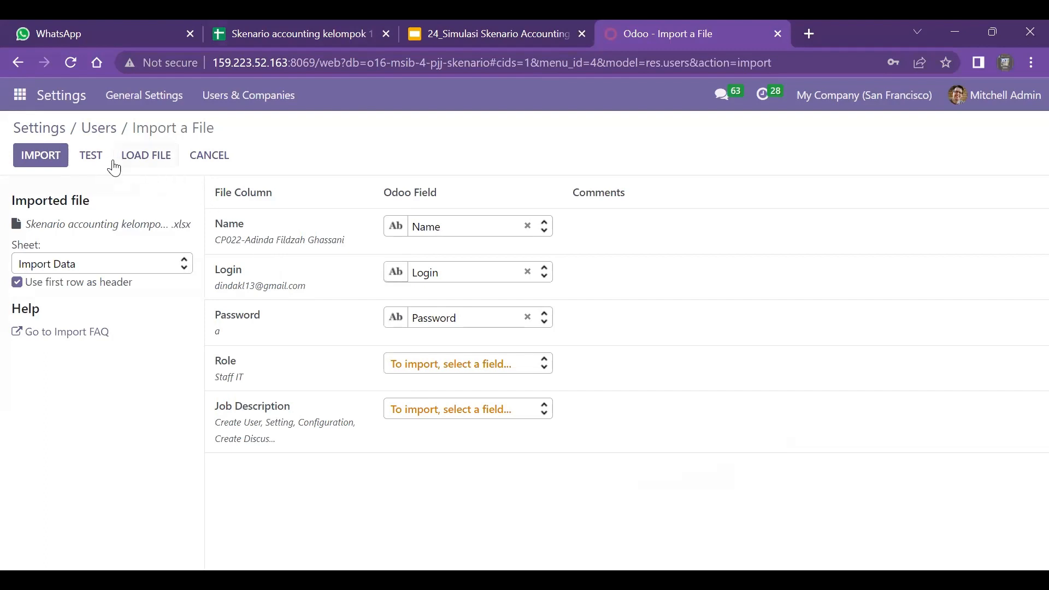
left_click(90, 158)
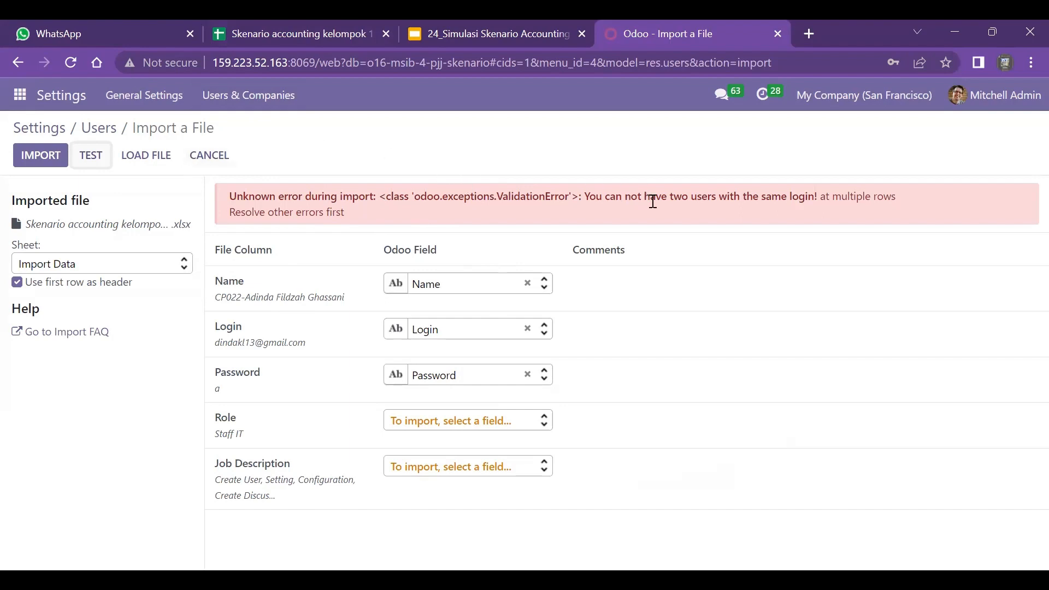
left_click(18, 61)
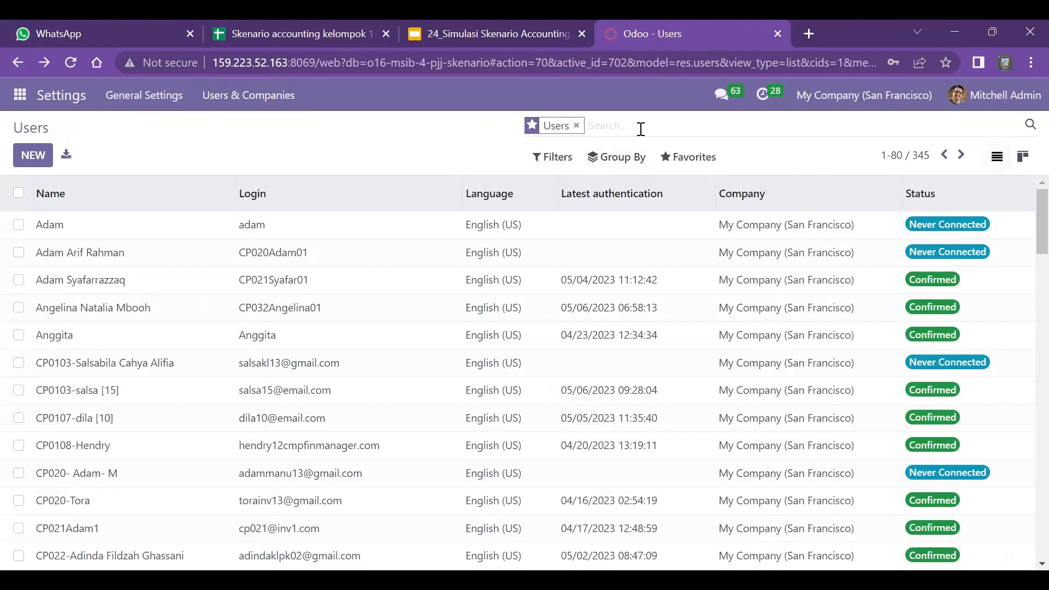
- Search the users for kl13 and open the first matching user's record
type("kl13")
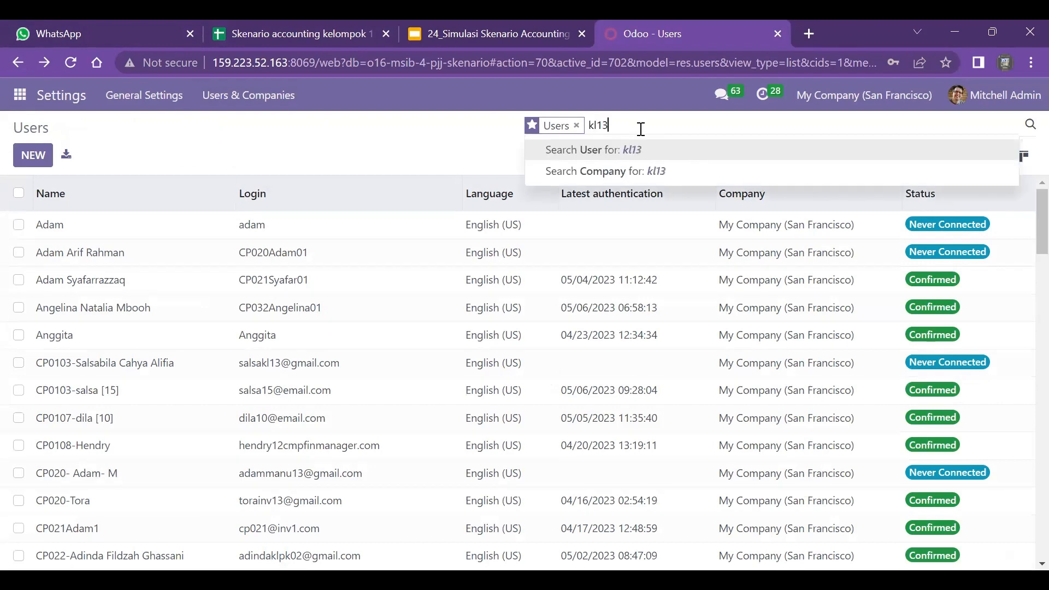
key("Return")
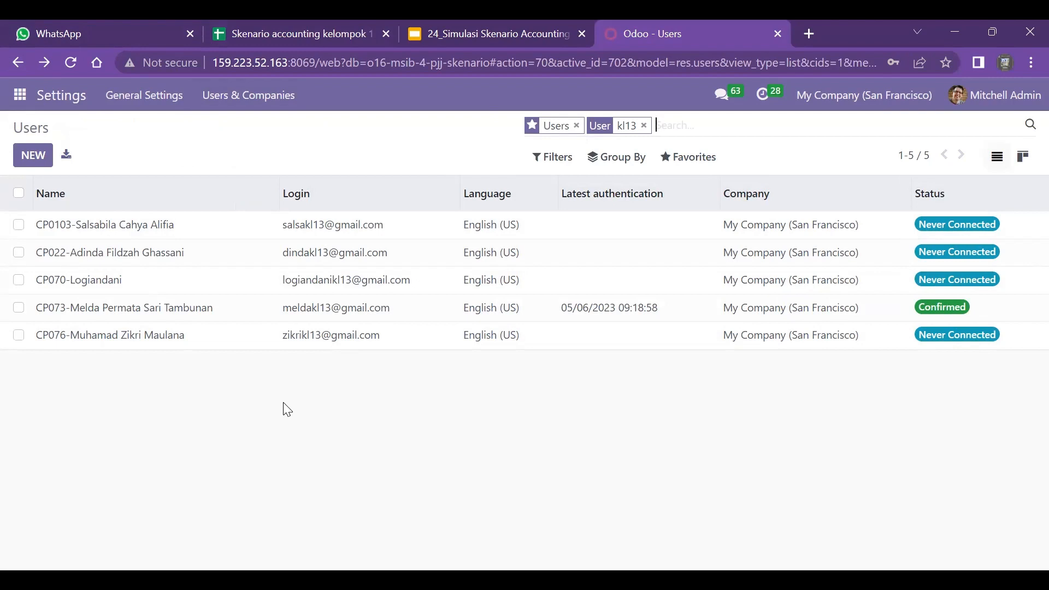
left_click(118, 231)
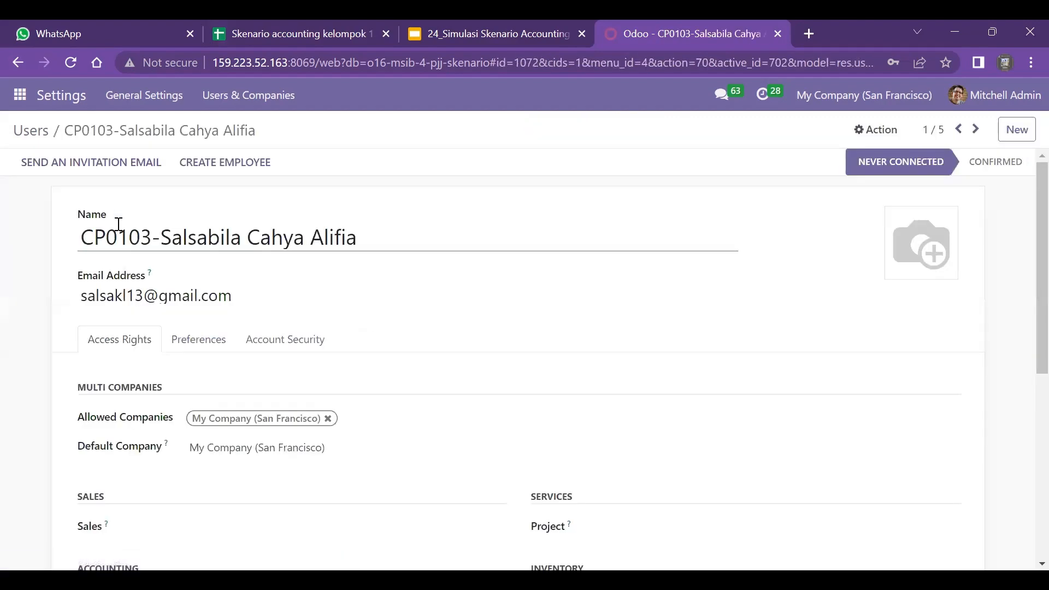
- Examine the first matching user's access rights for each application, including Sales, Accounting and Inventory
scroll(395, 330, "down", 3)
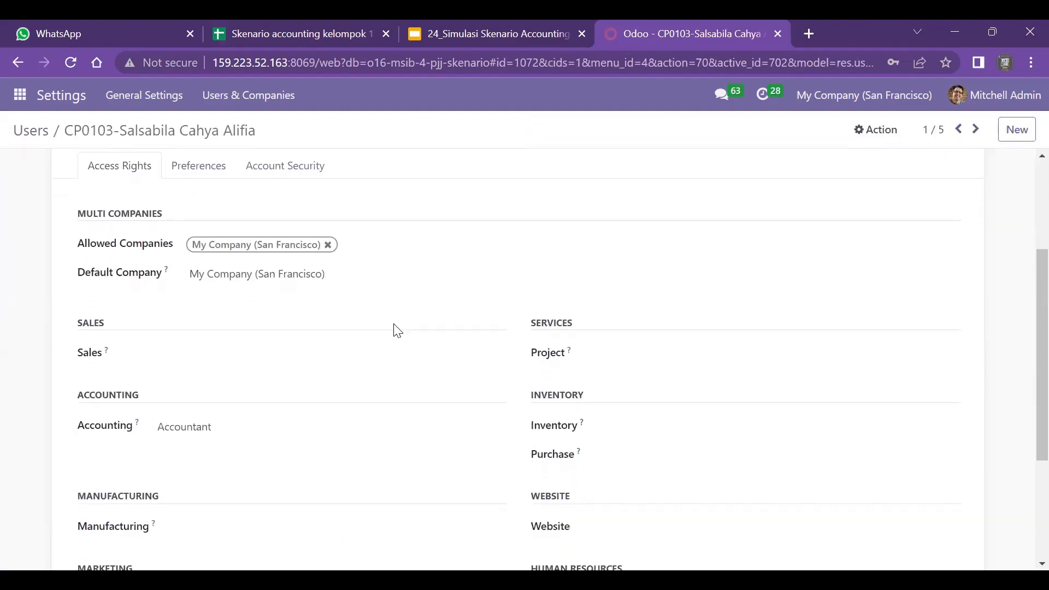
scroll(397, 331, "up", 2)
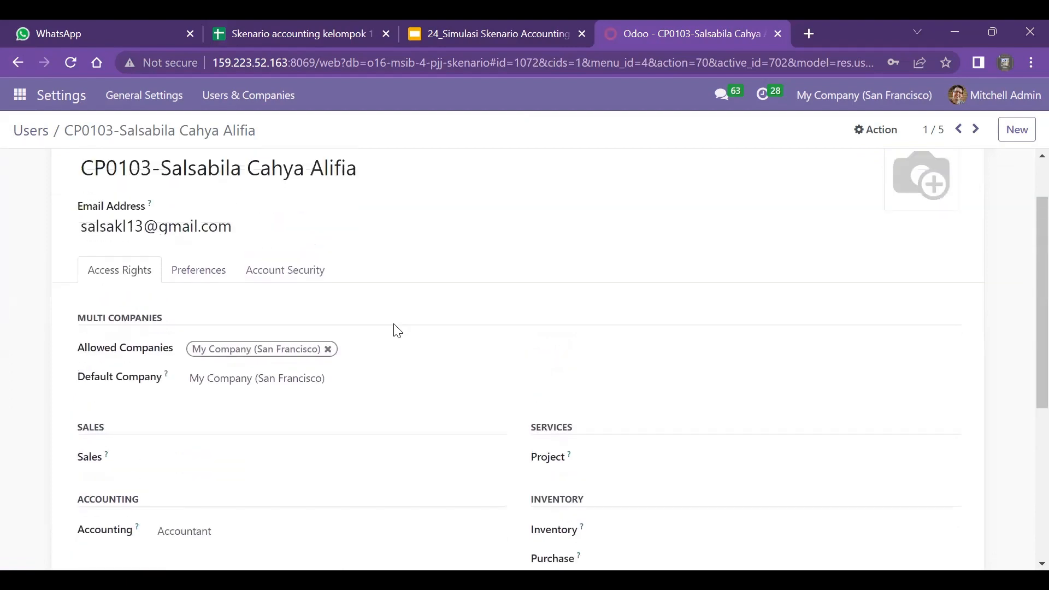
scroll(397, 331, "up", 1)
scroll(397, 330, "down", 3)
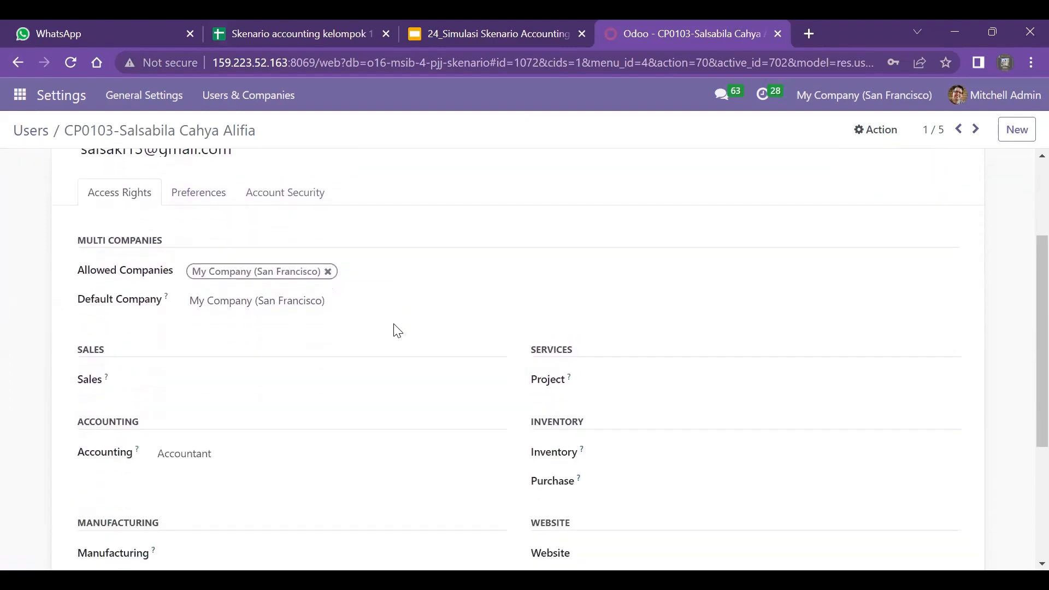
scroll(398, 330, "down", 1)
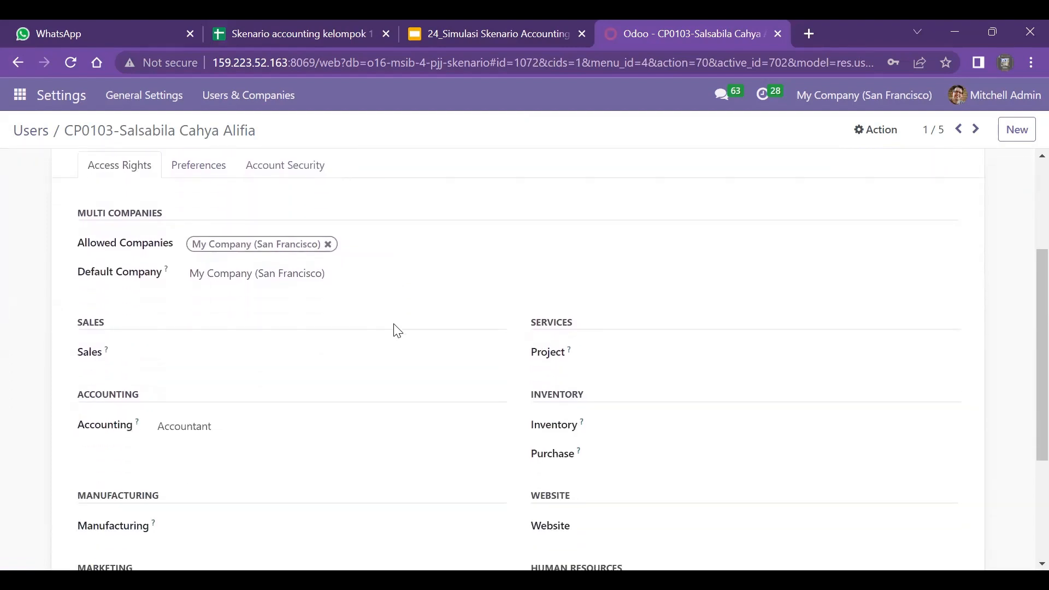
scroll(397, 331, "down", 2)
scroll(397, 330, "up", 1)
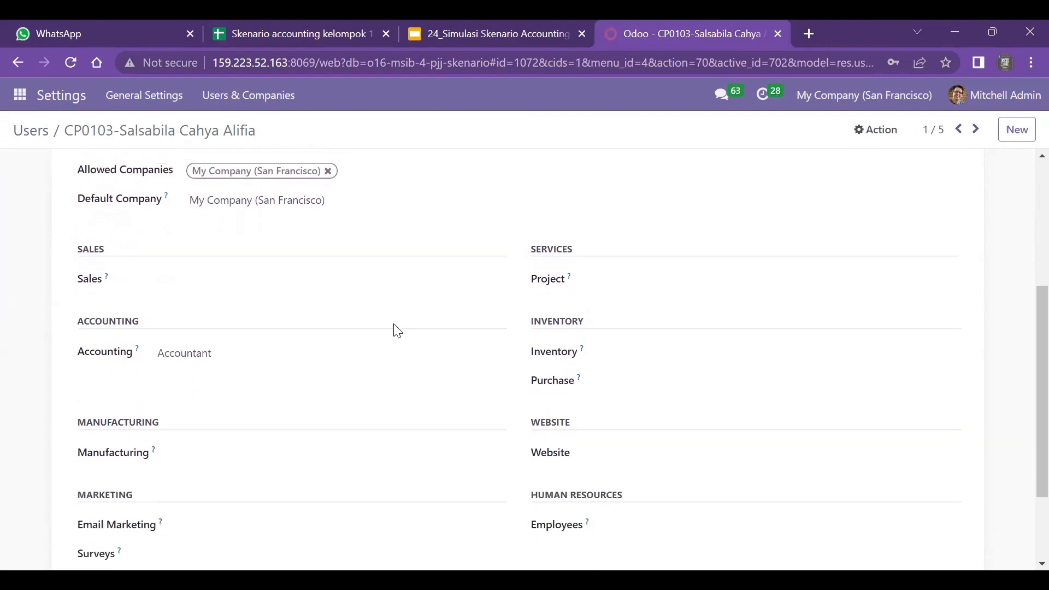
scroll(397, 331, "up", 5)
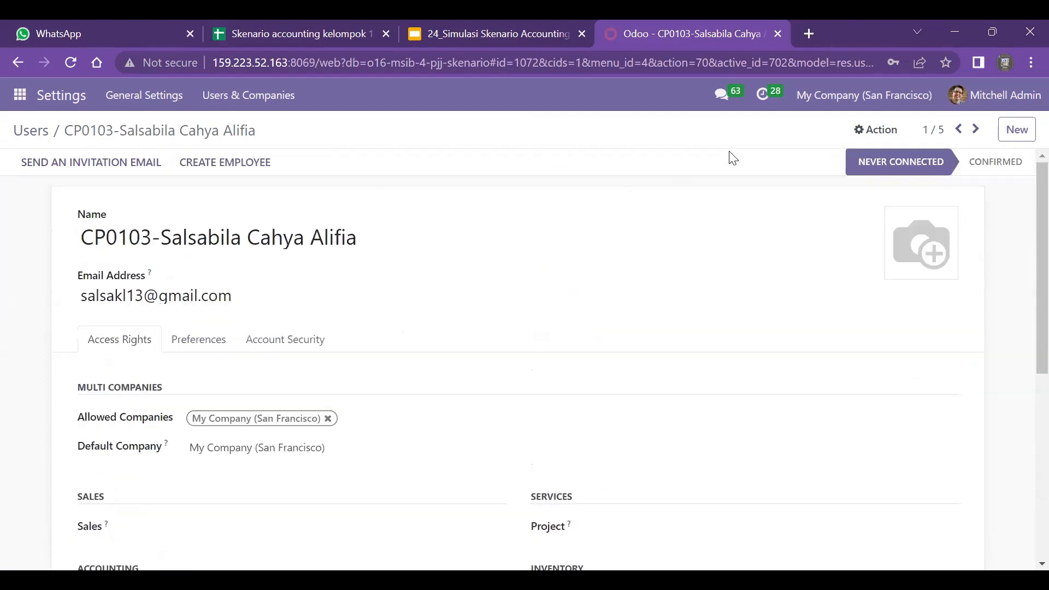
- Go past the second matching user to the third and examine that user's access rights
left_click(975, 136)
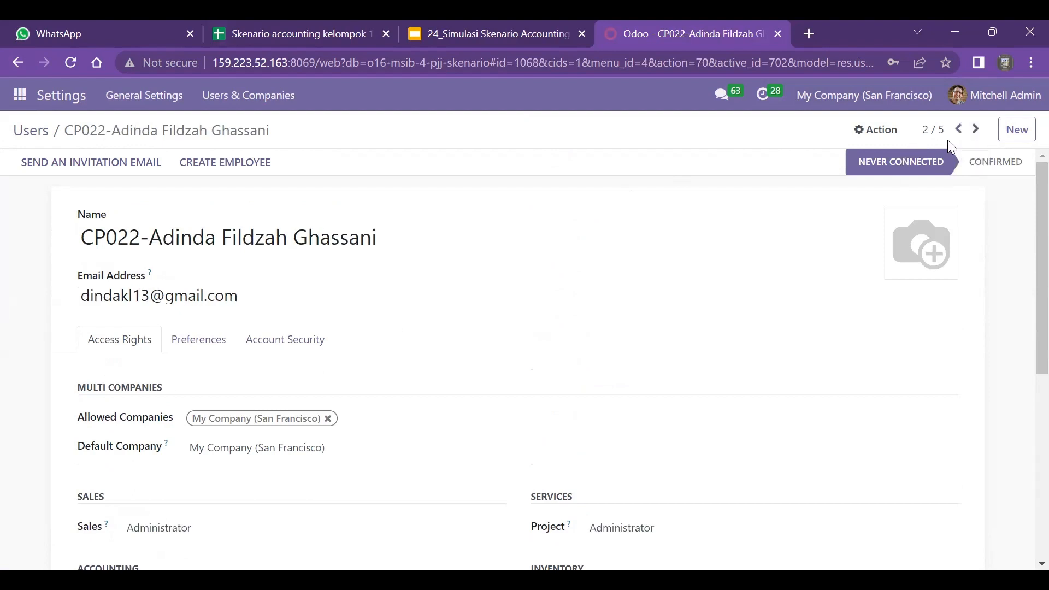
left_click(977, 131)
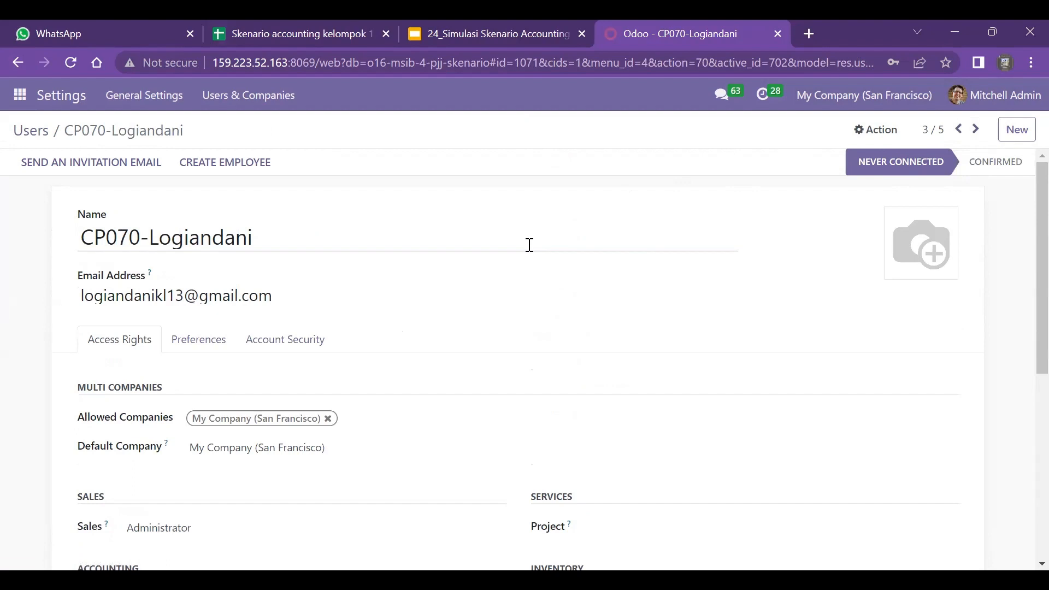
scroll(529, 245, "down", 2)
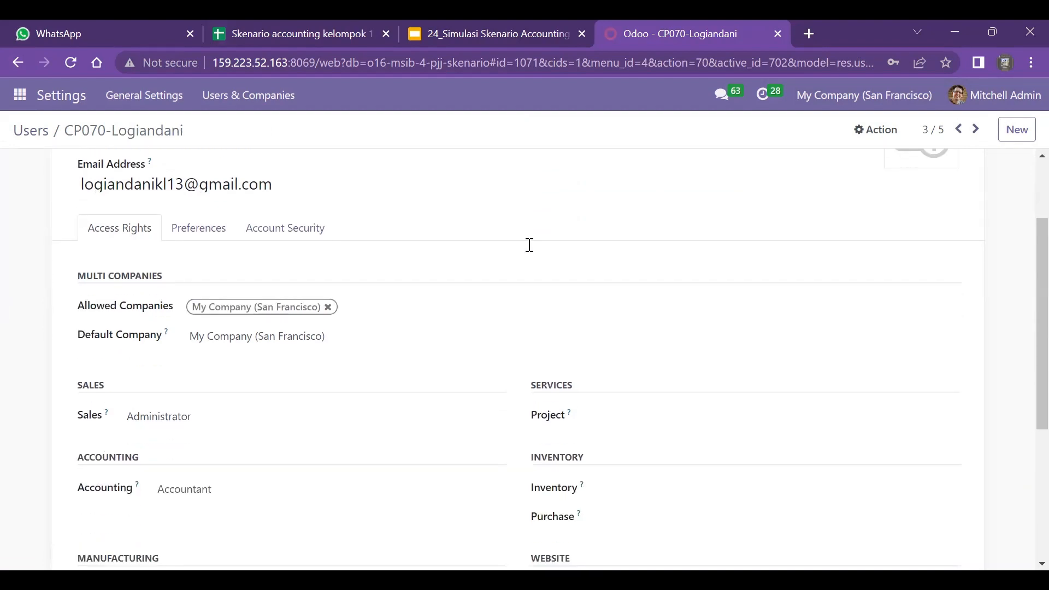
scroll(530, 245, "down", 1)
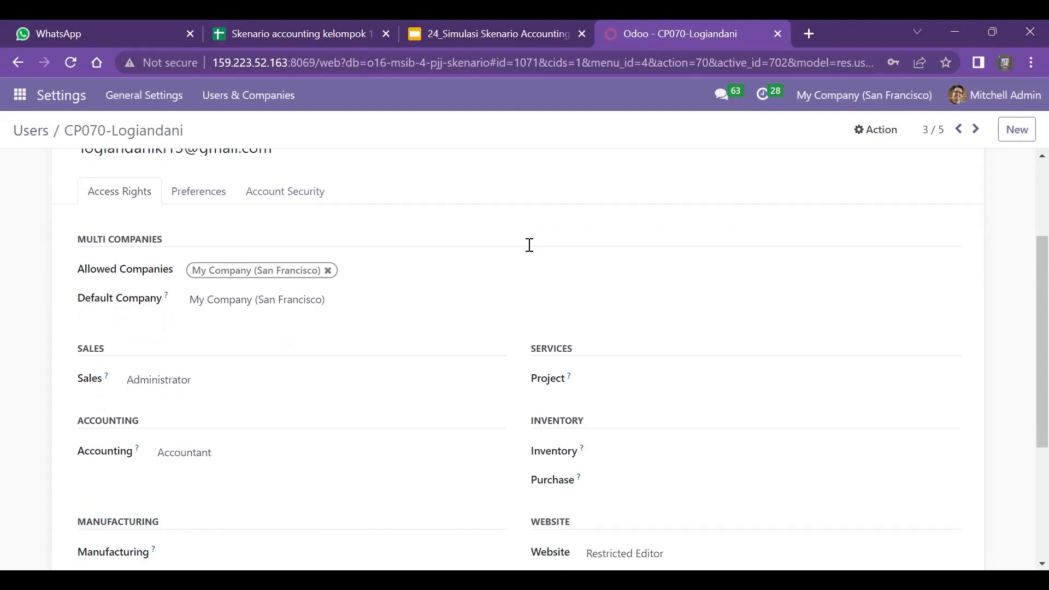
scroll(530, 245, "down", 2)
scroll(530, 244, "up", 5)
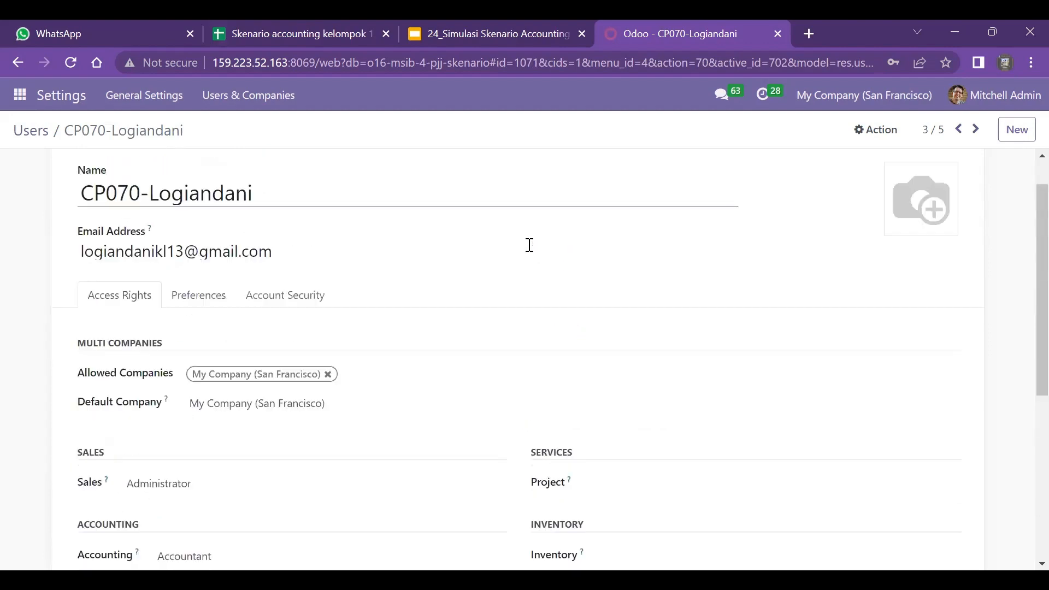
- Examine the access rights of the fourth and fifth matching users
left_click(976, 129)
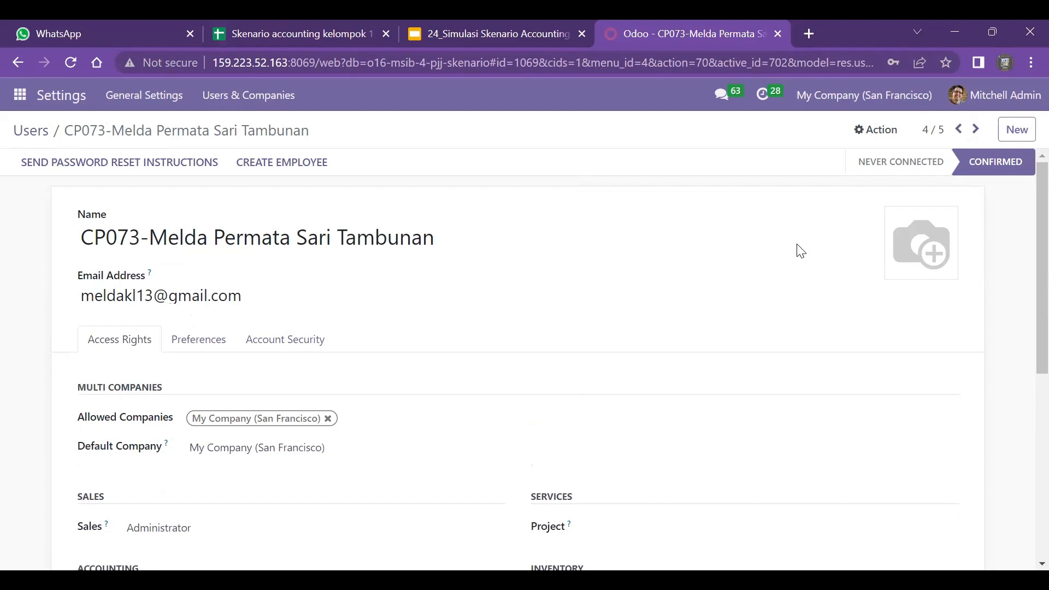
scroll(801, 251, "down", 4)
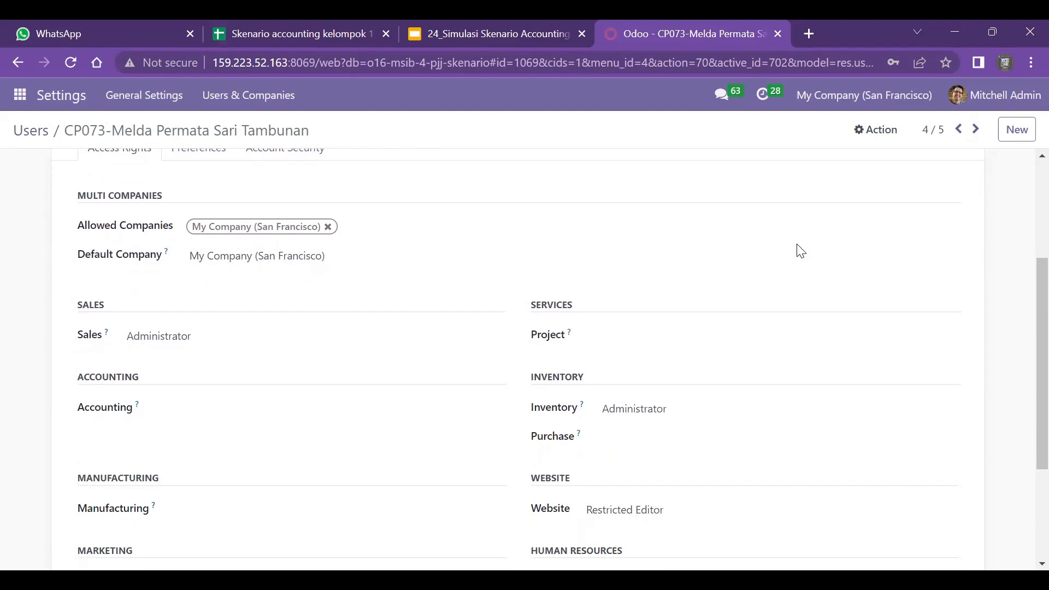
scroll(800, 250, "down", 2)
scroll(801, 250, "up", 5)
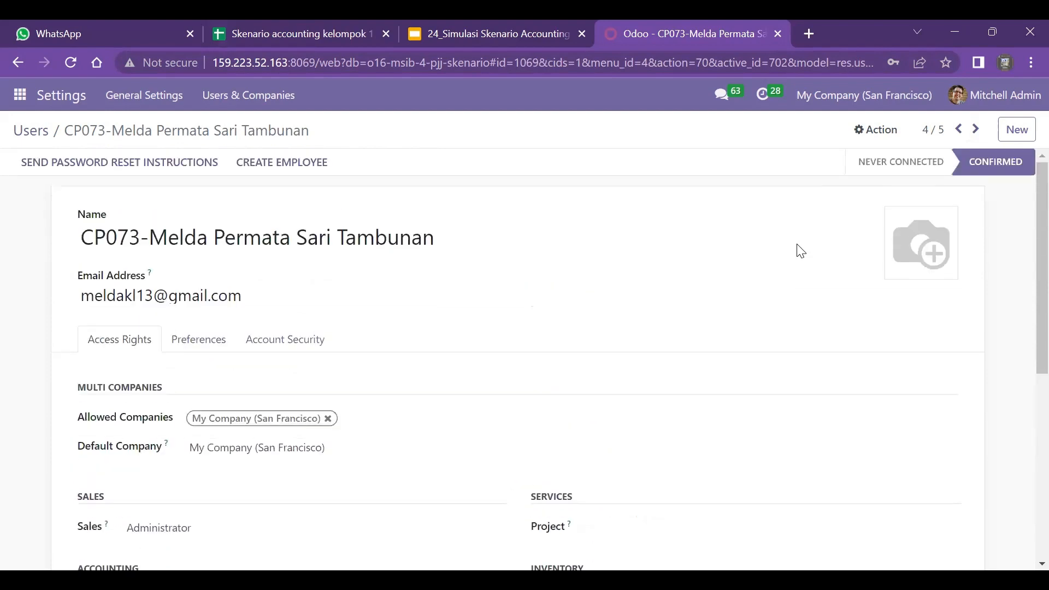
left_click(975, 131)
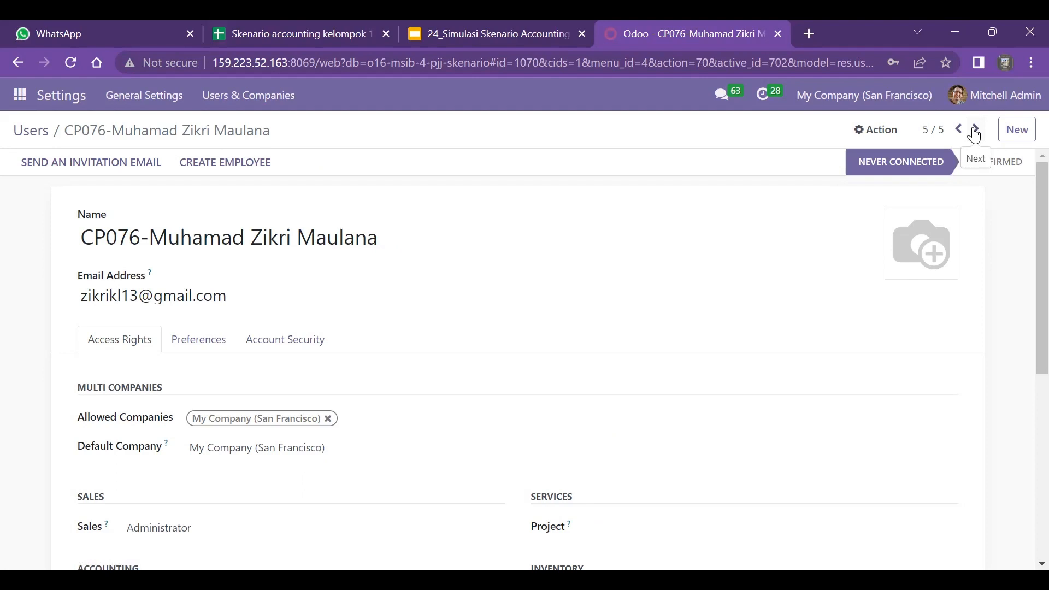
scroll(974, 134, "down", 3)
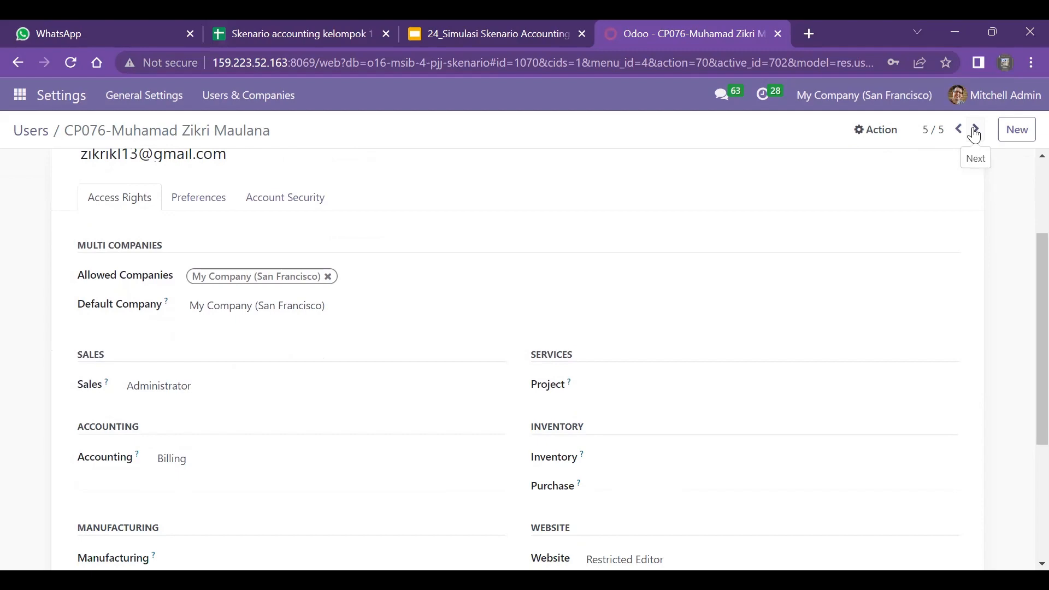
scroll(975, 134, "down", 4)
scroll(975, 134, "up", 7)
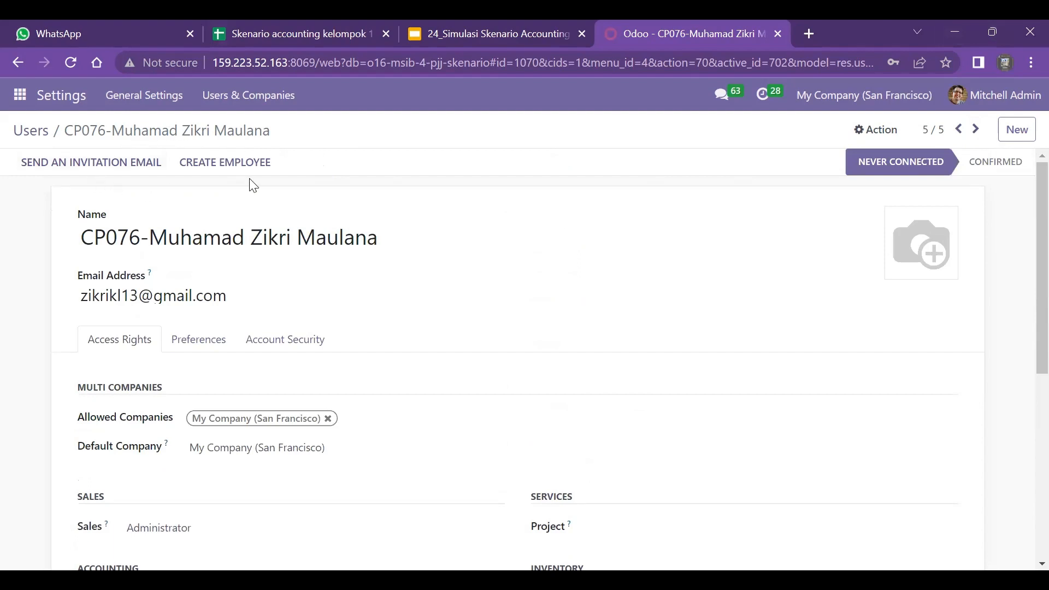
- Open the product list of the Inventory application
left_click(21, 103)
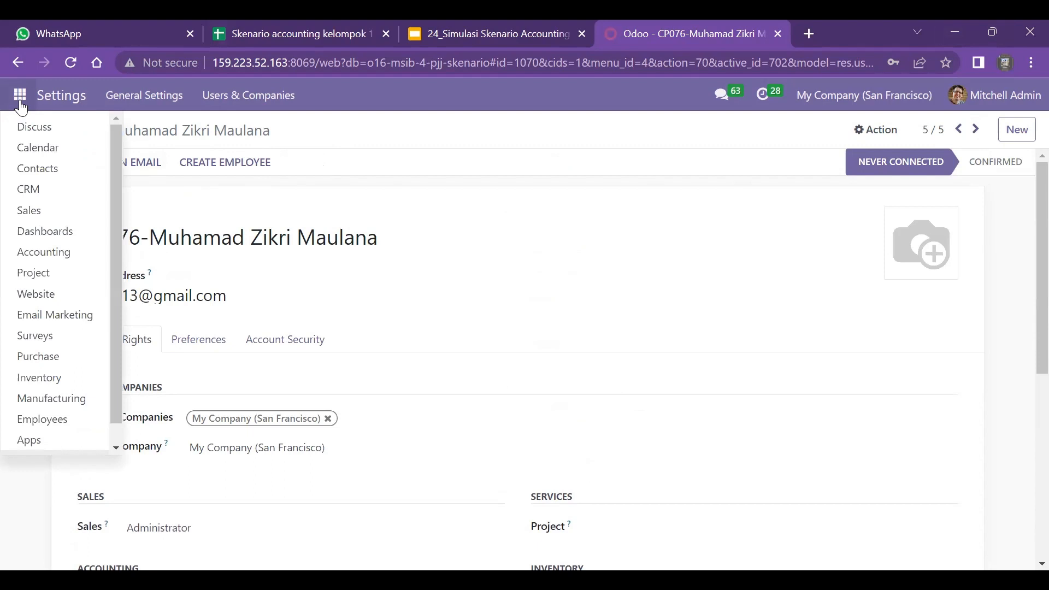
left_click(65, 381)
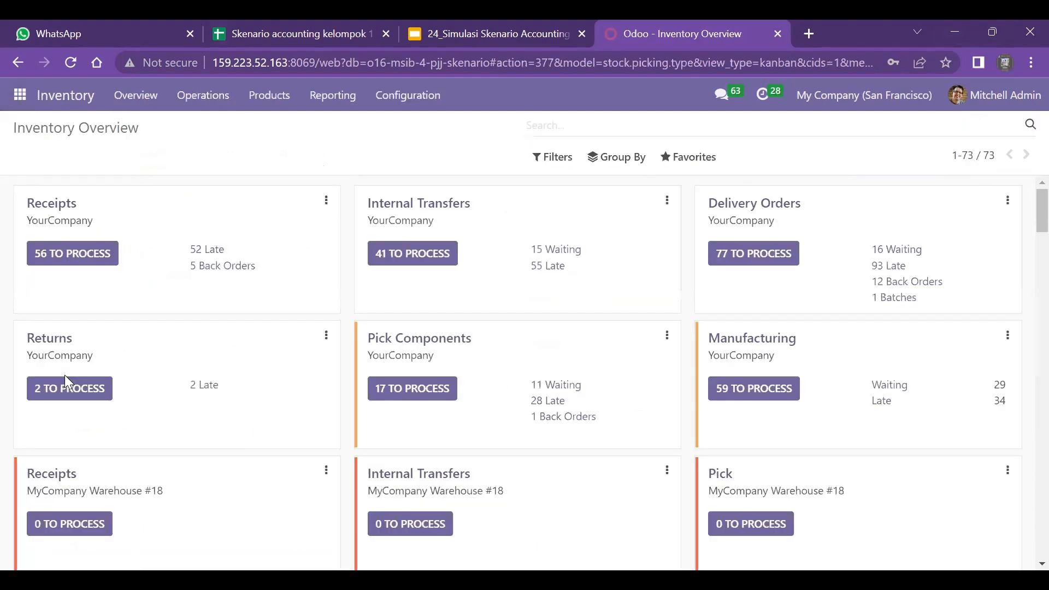
left_click(274, 96)
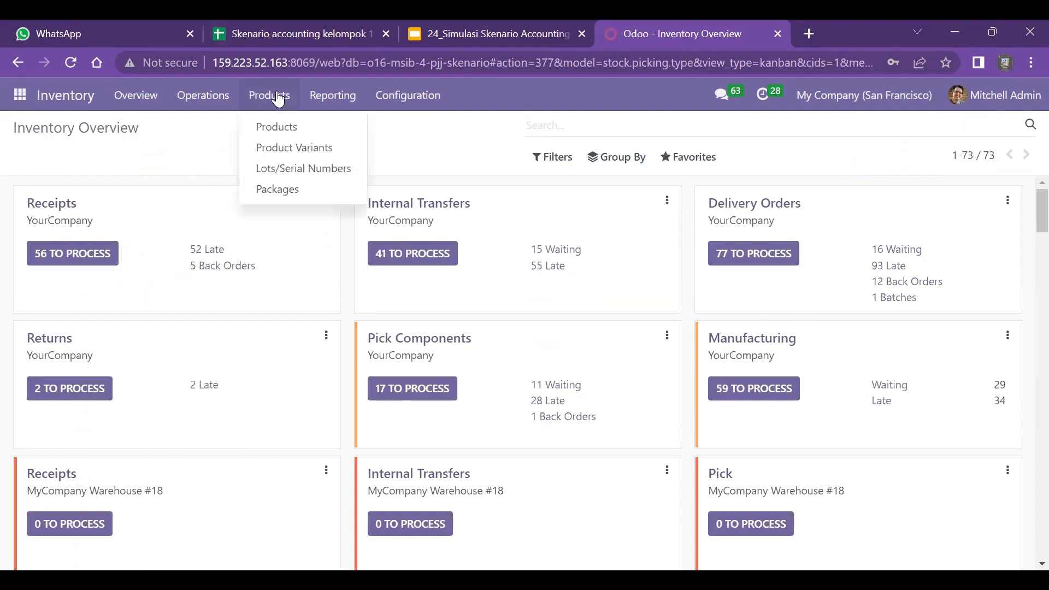
left_click(300, 129)
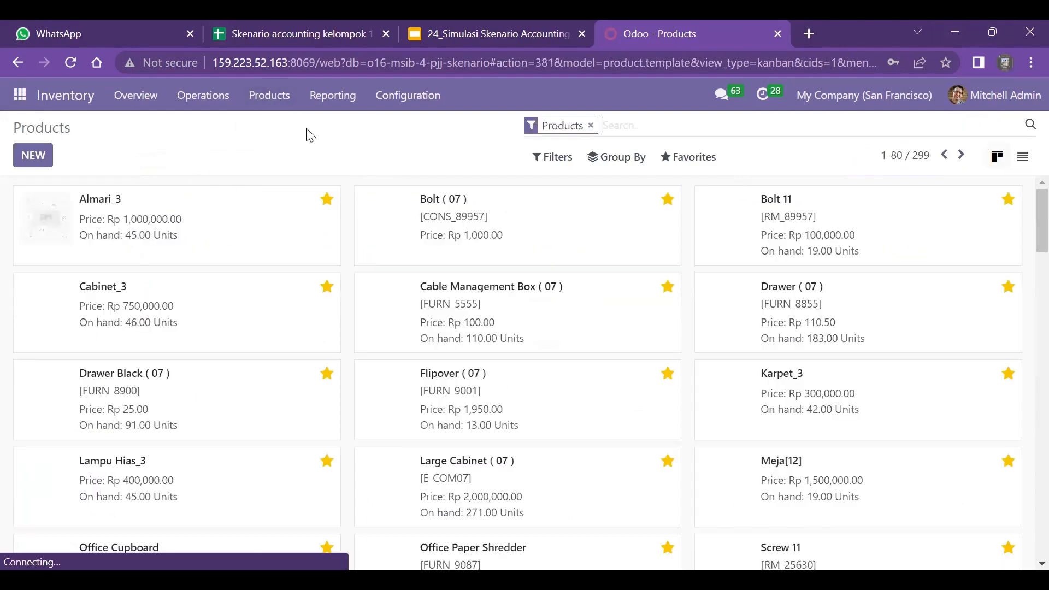
- Check the Produk sheet of the Skenario accounting kelompok 13 spreadsheet, and search the Odoo products for 13
left_click(289, 23)
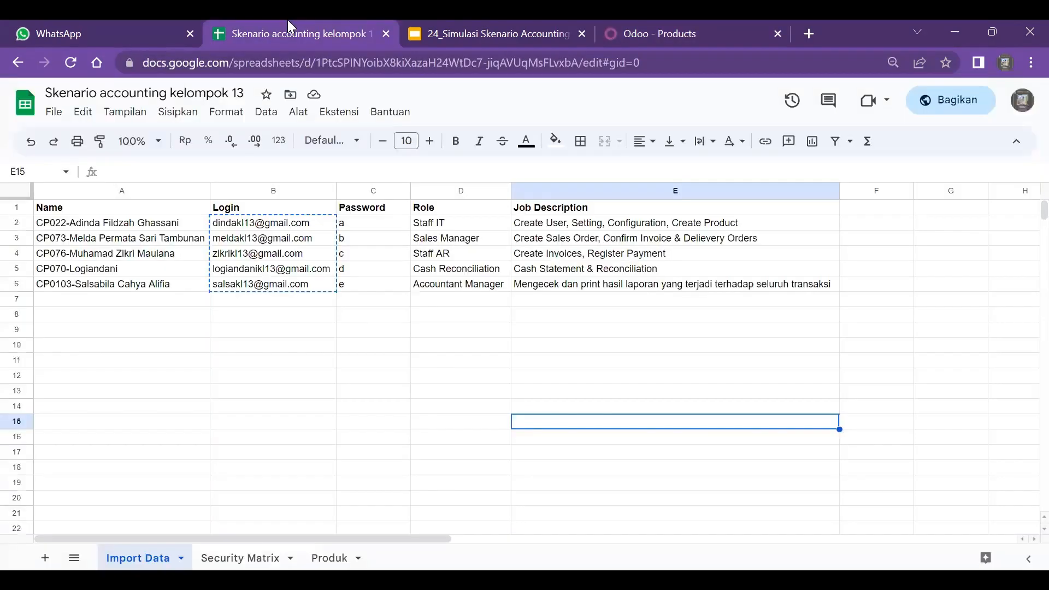
left_click(330, 559)
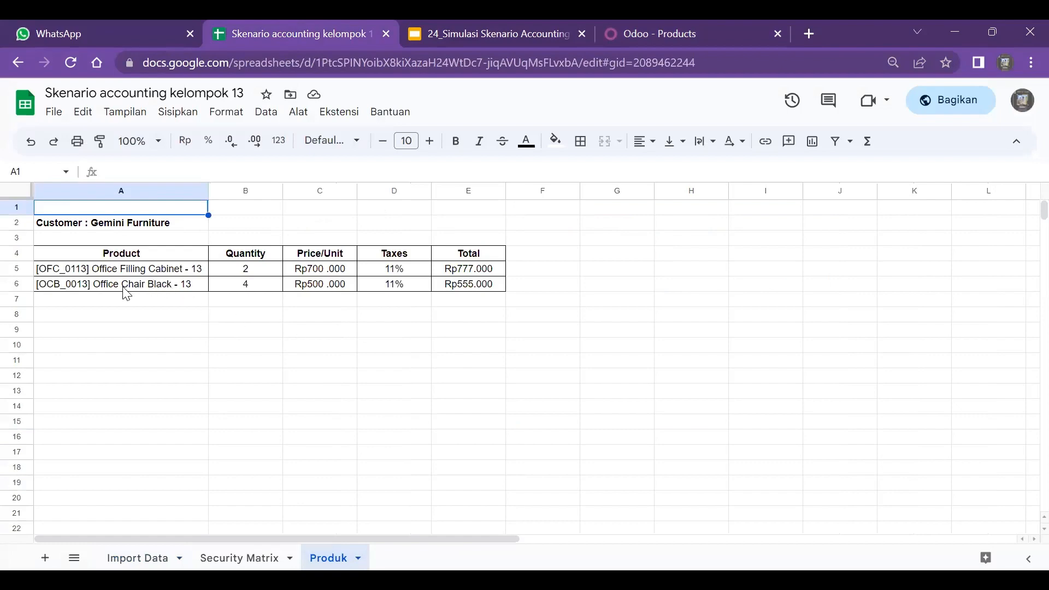
left_click(696, 30)
type("1")
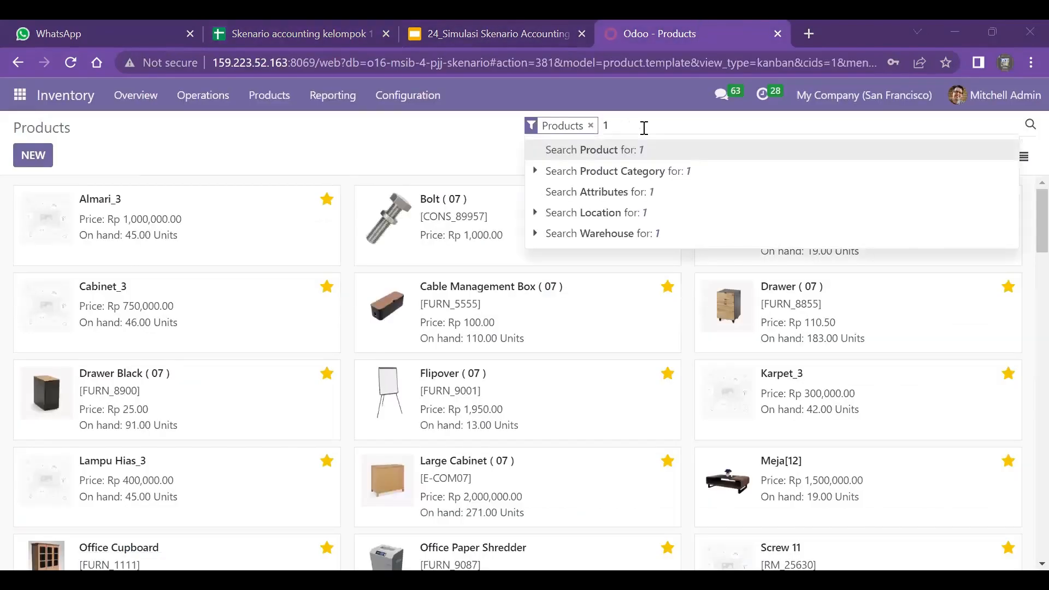
type("3")
key("Return")
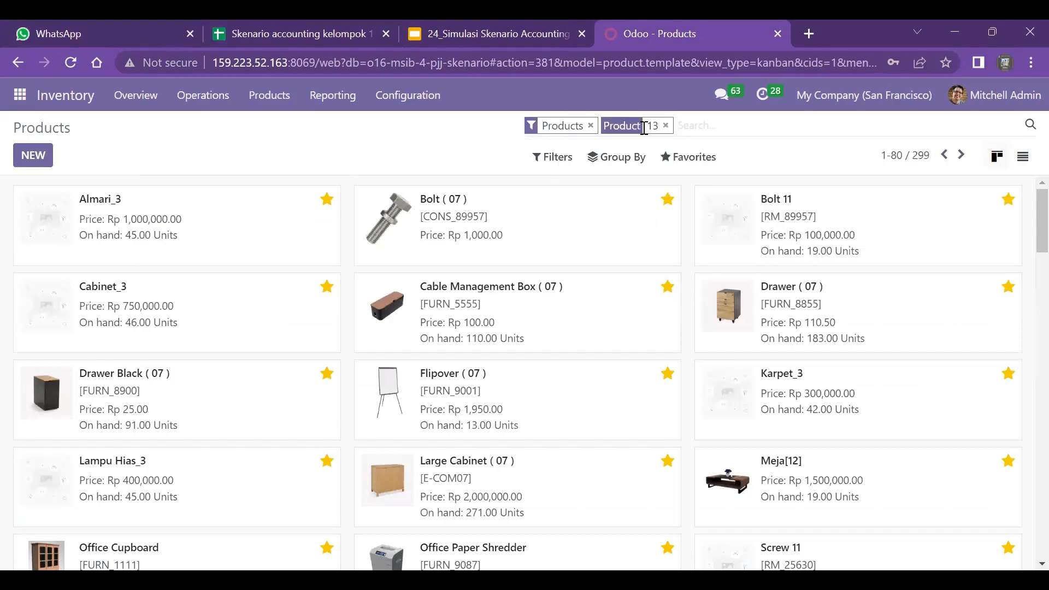
- Check the product codes on the Produk sheet of the scenario spreadsheet, and search the Odoo products for 0113 instead of 13
left_click(284, 33)
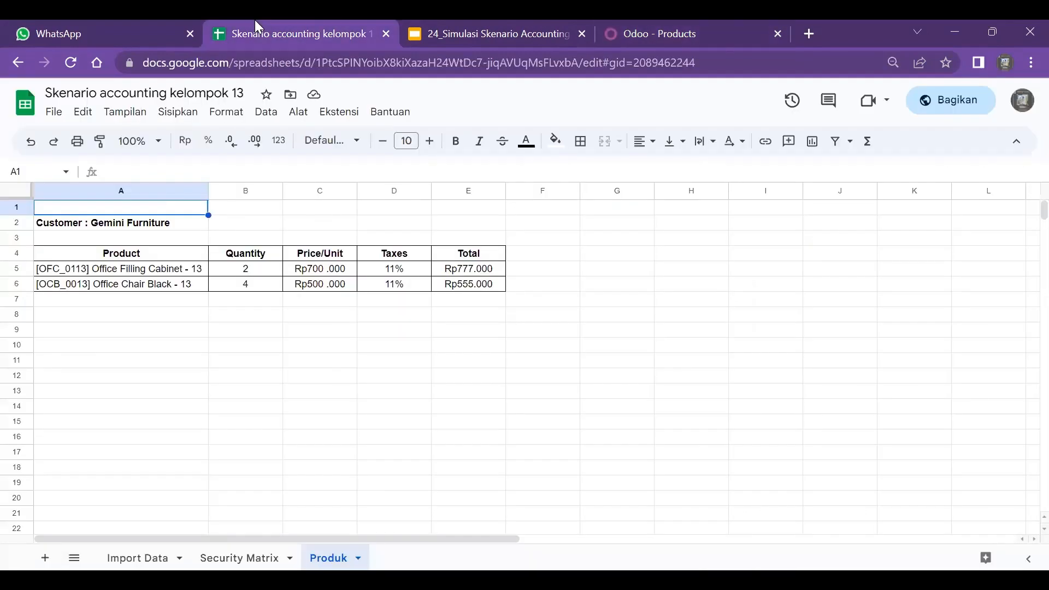
left_click(679, 28)
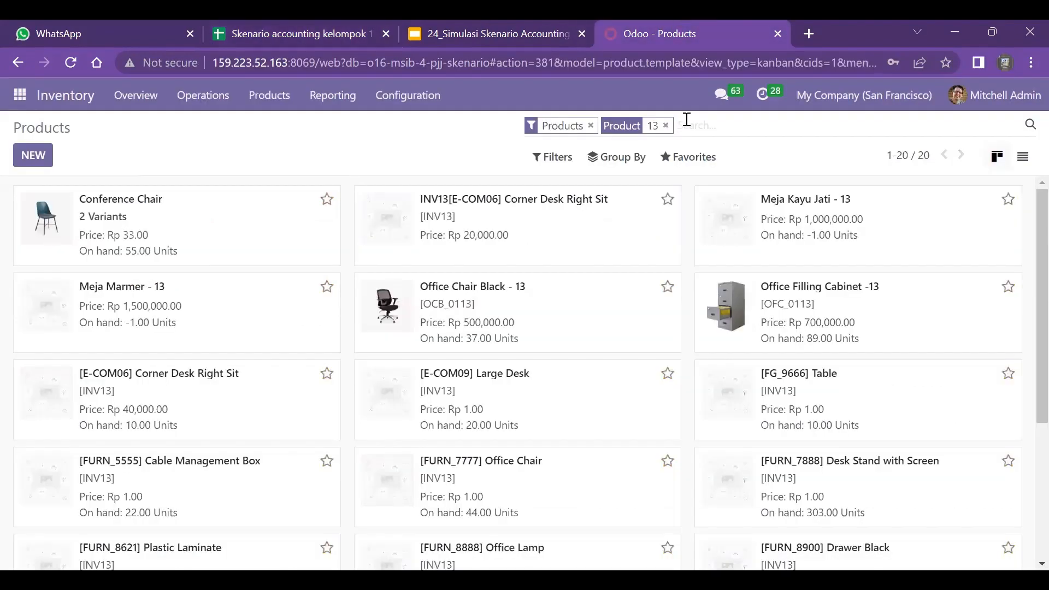
left_click(666, 127)
type("0113")
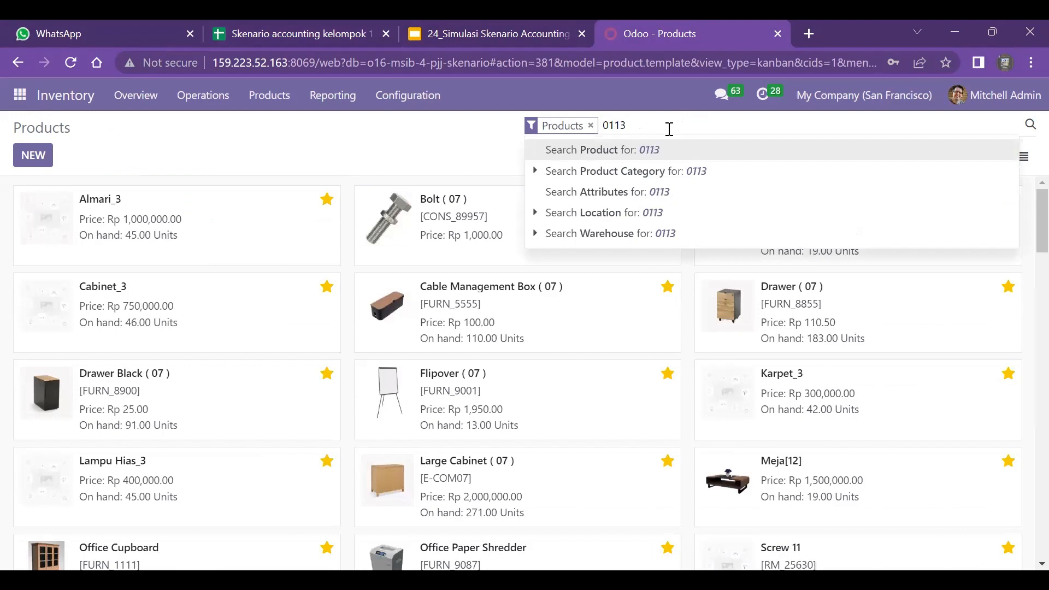
key("Return")
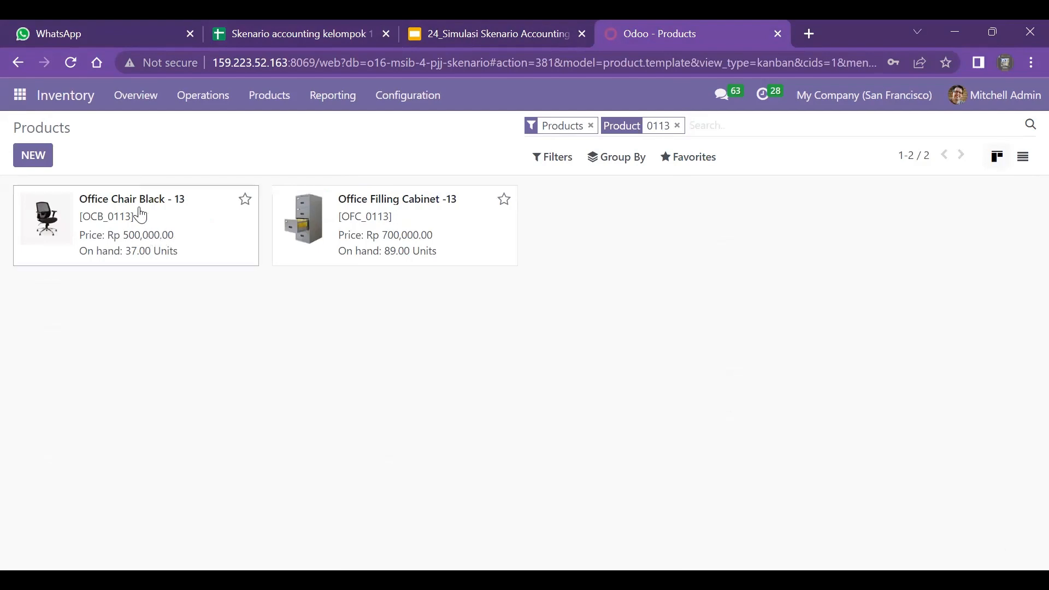
- Open the product Office Chair Black - 13 and examine its general information, including sales price, customer taxes and cost
left_click(155, 214)
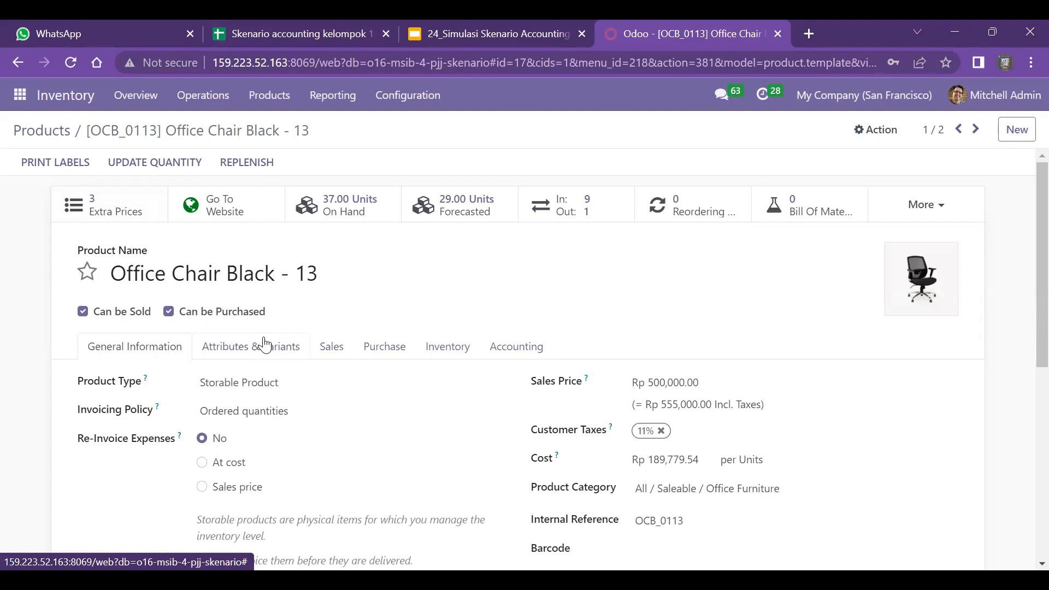
scroll(265, 346, "down", 1)
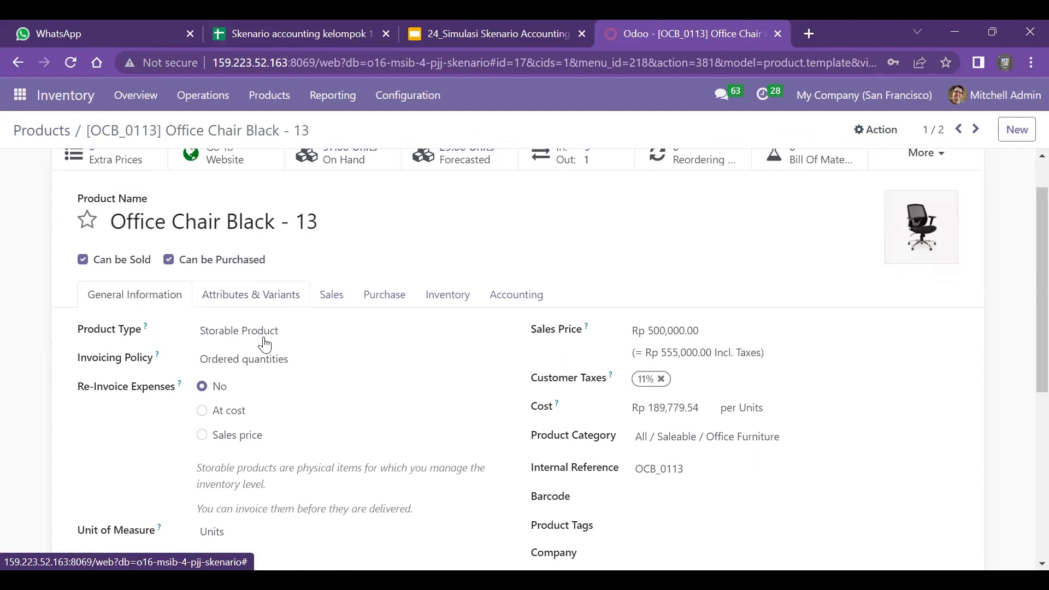
scroll(265, 344, "down", 1)
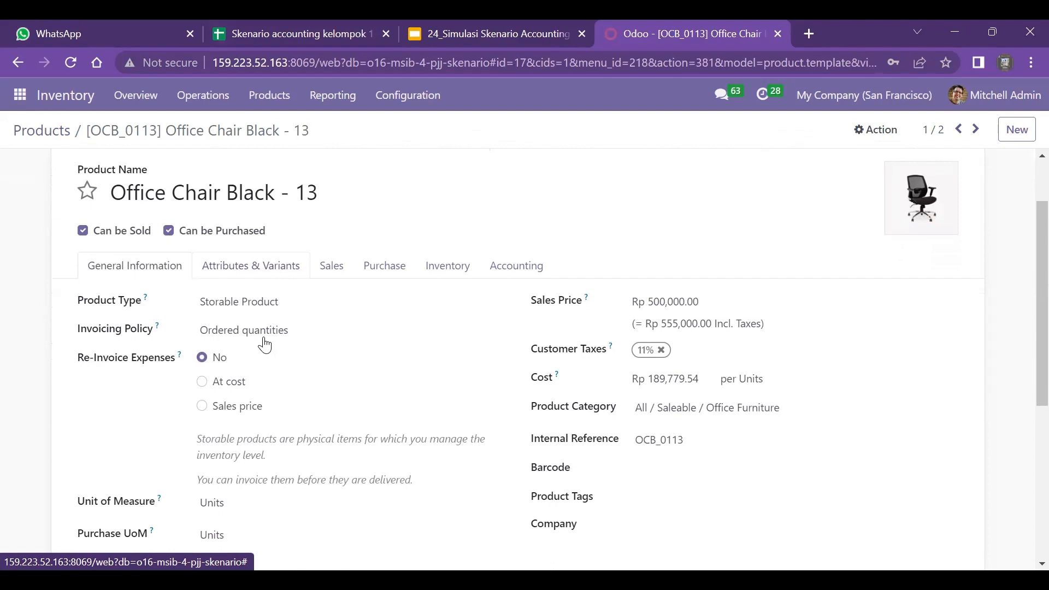
scroll(265, 344, "up", 1)
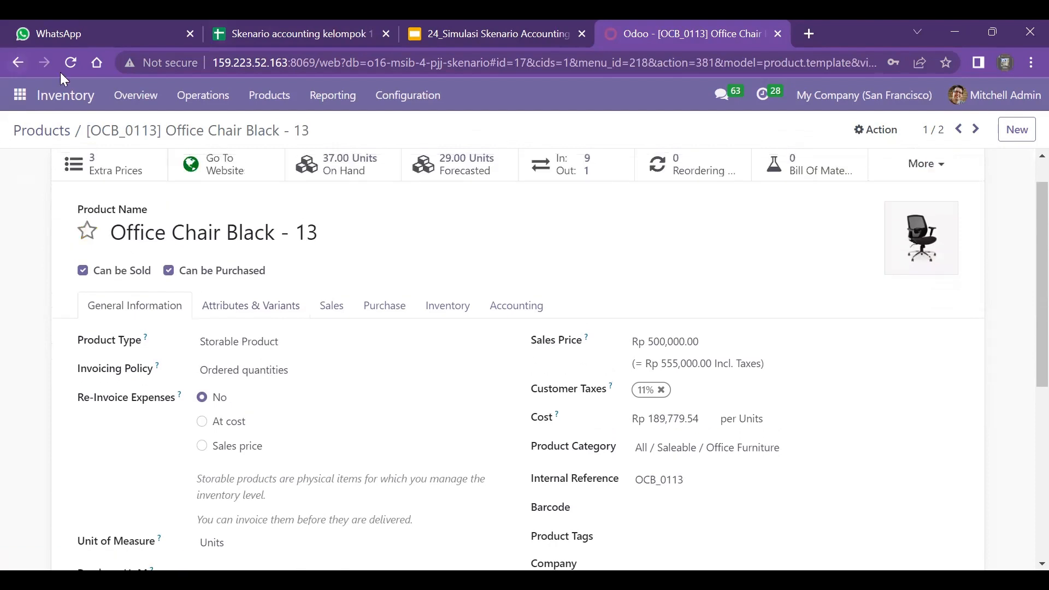
- Return to the matching products and examine the general information of Office Filling Cabinet -13
left_click(53, 130)
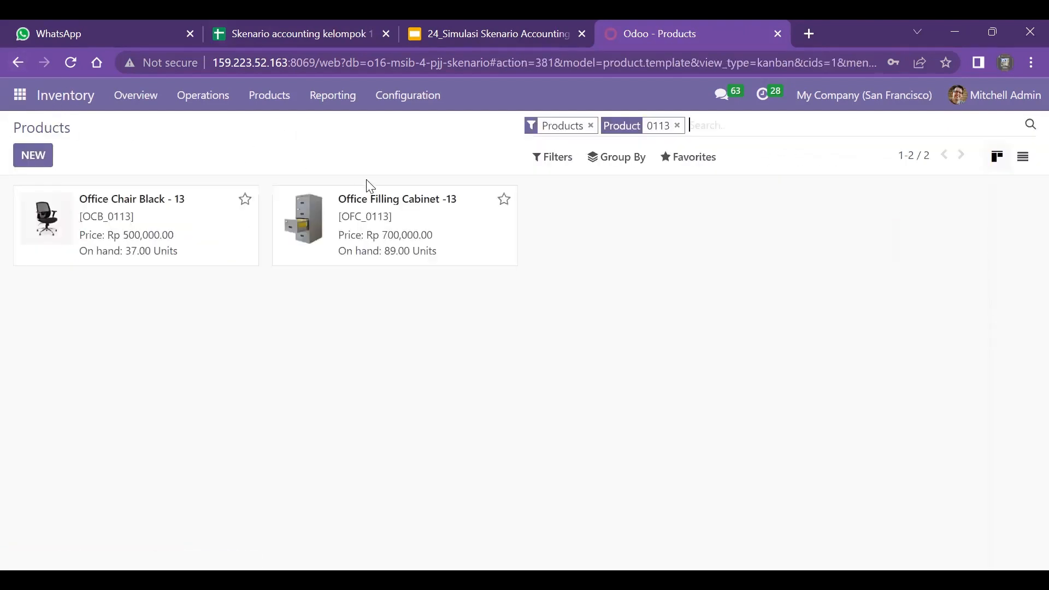
left_click(416, 224)
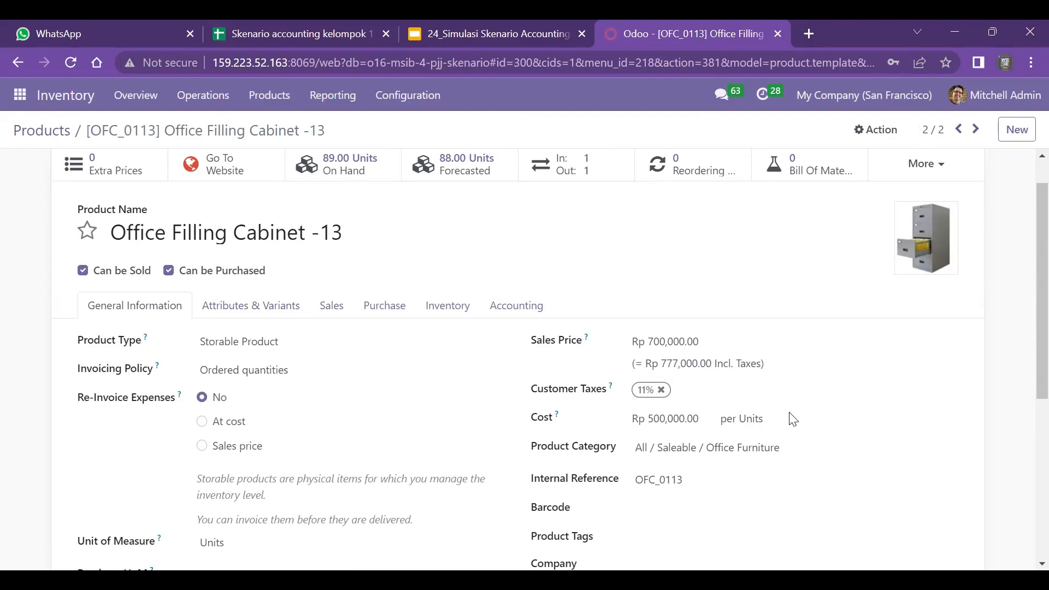
scroll(793, 420, "down", 1)
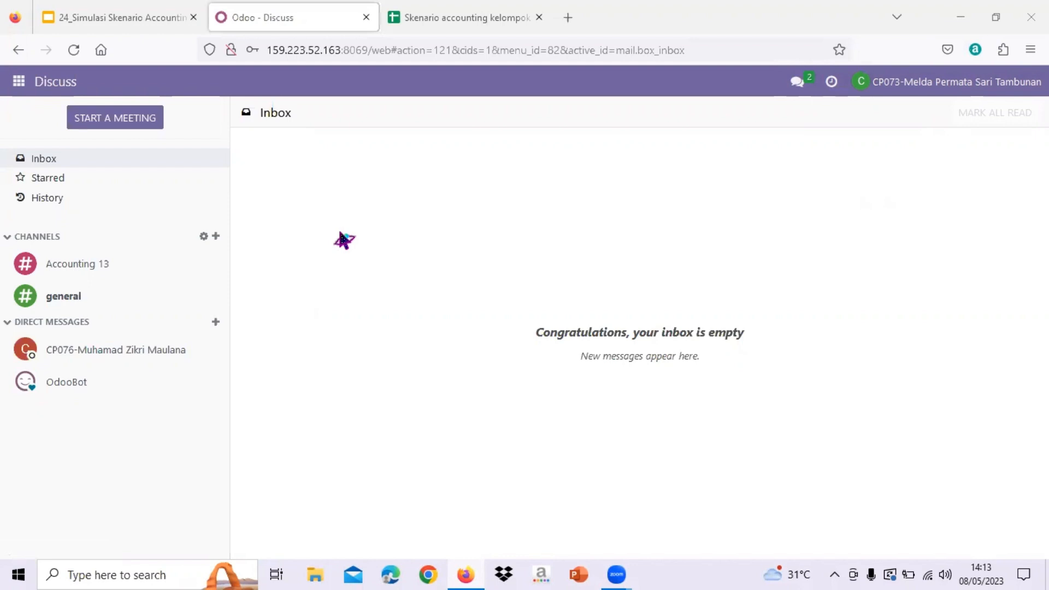
- Start a new quotation in the Sales application
left_click(18, 81)
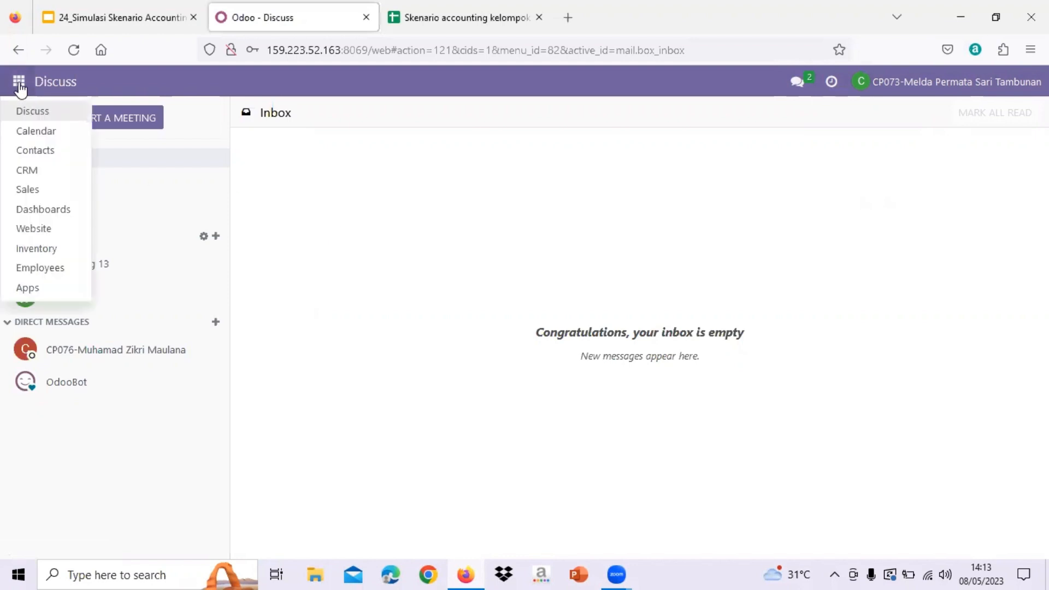
left_click(37, 193)
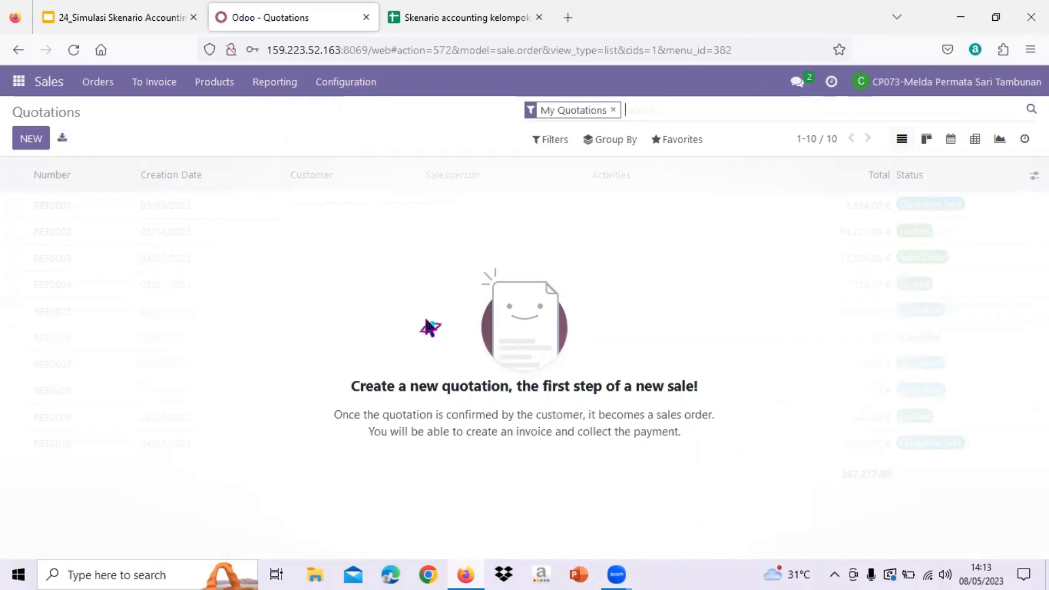
left_click(31, 139)
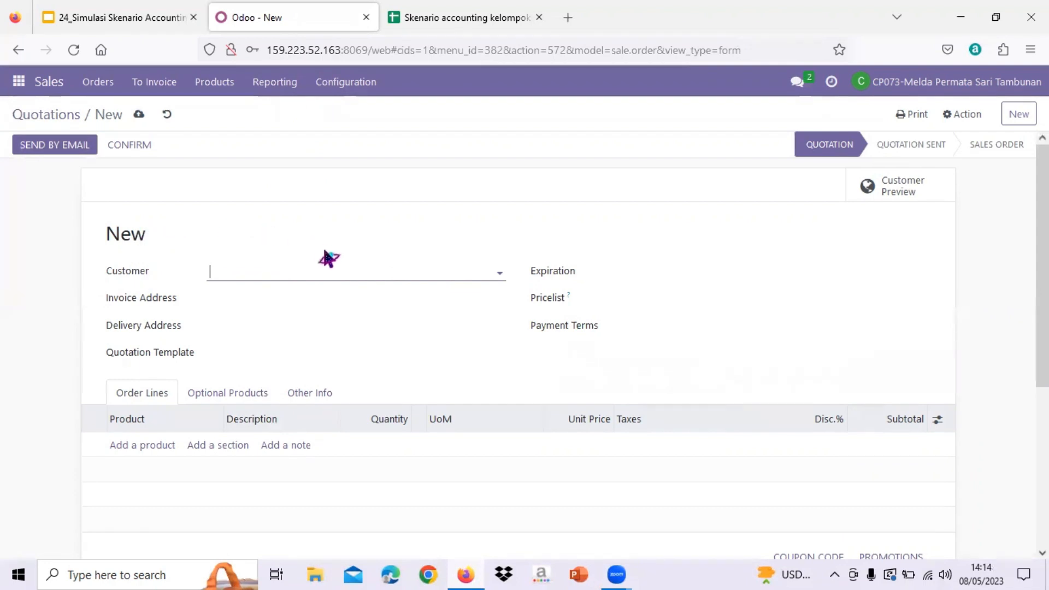
- Review the order details on the SO sheet of the Skenario accounting kelompok 13 spreadsheet, and close the simulation slides
left_click_drag(263, 22, 228, 23)
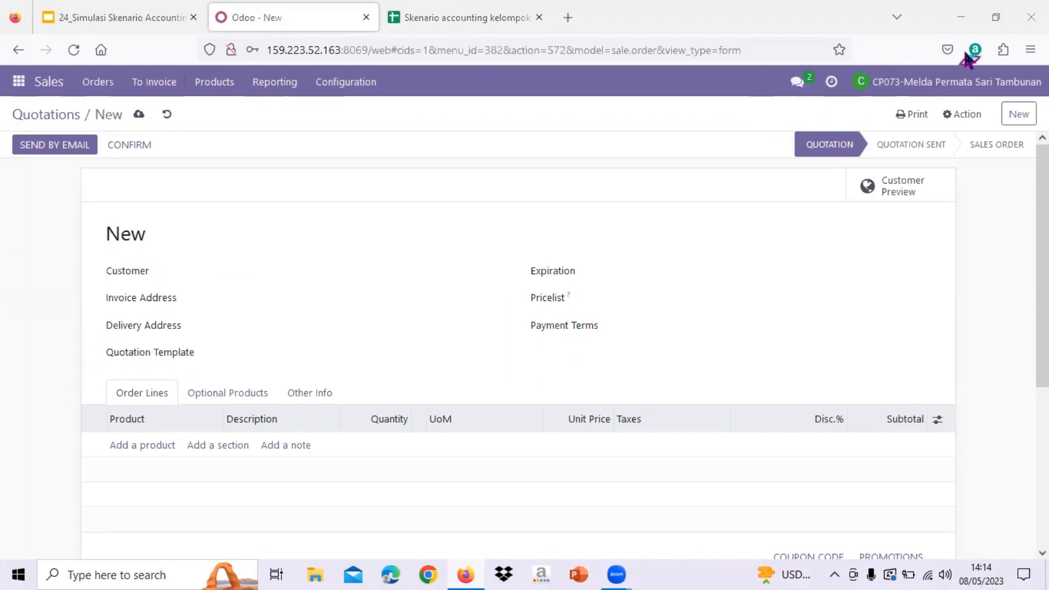
key("ctrl+Tab")
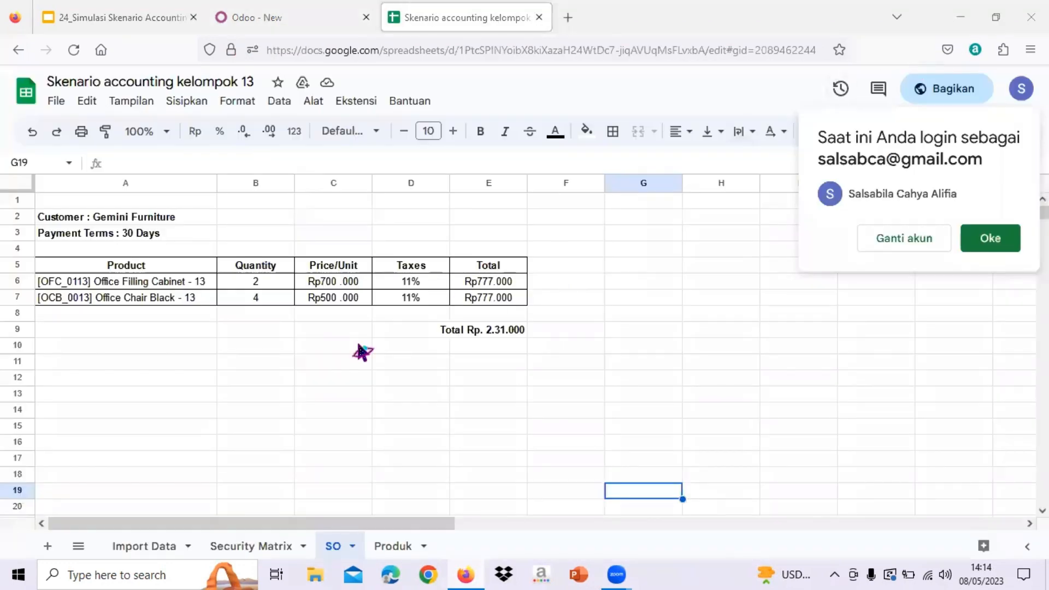
left_click(993, 239)
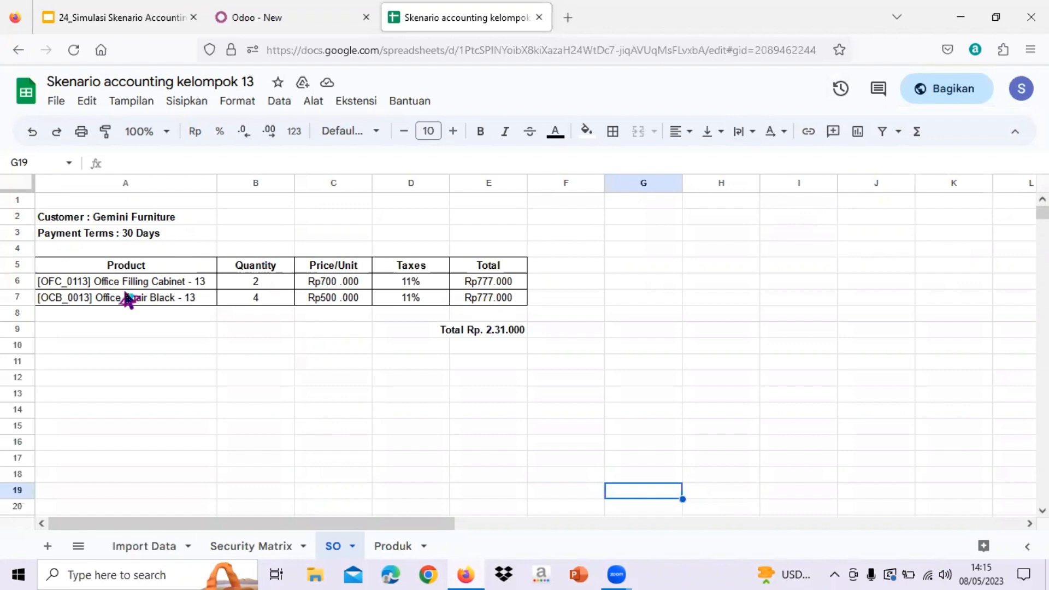
left_click(194, 18)
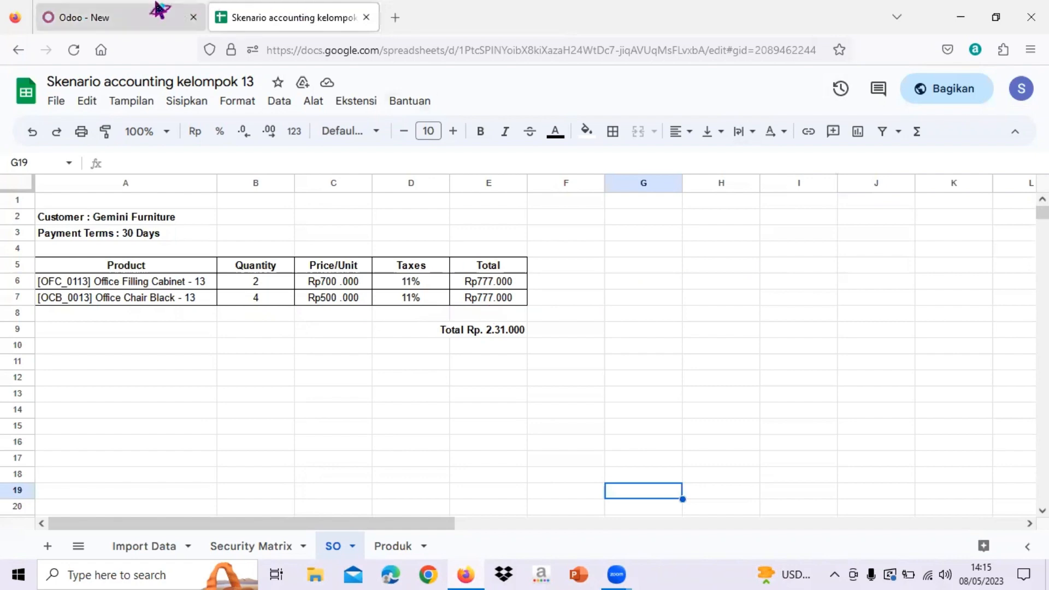
- Go back to the new Odoo quotation and set its customer to Gemini Furniture
left_click(122, 10)
left_click(401, 276)
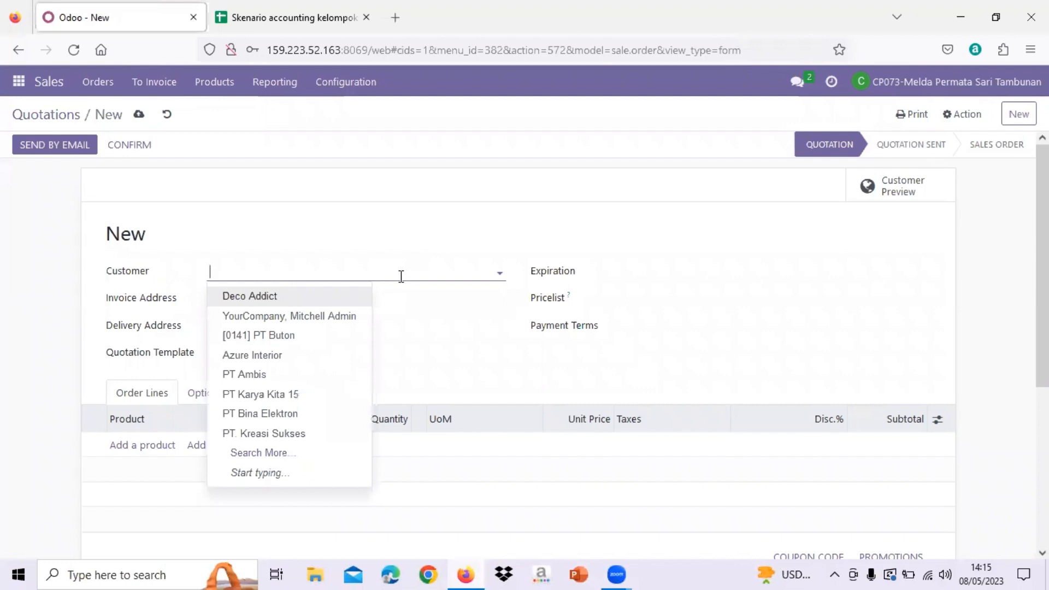
type("Gemini")
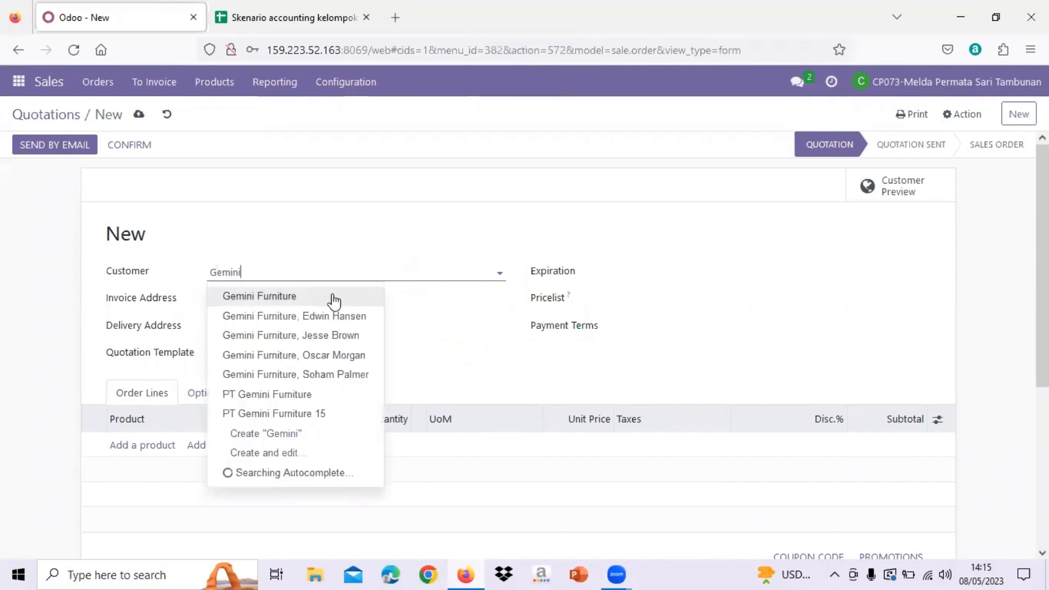
left_click(333, 298)
- Set the quotation's expiration date to 05/08/2023 and its payment terms to 30 Days
left_click(616, 278)
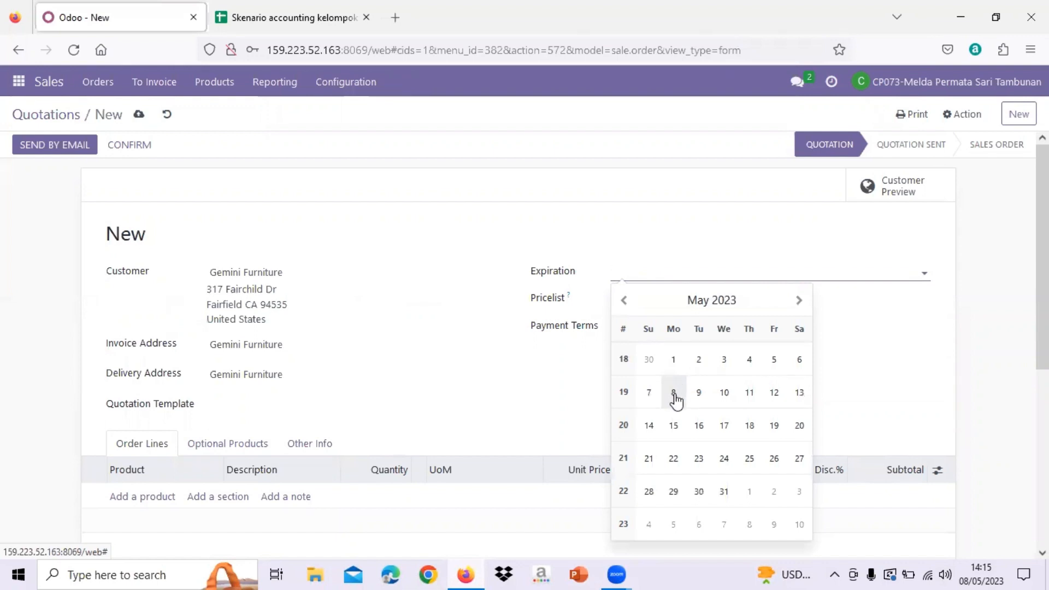
left_click(674, 393)
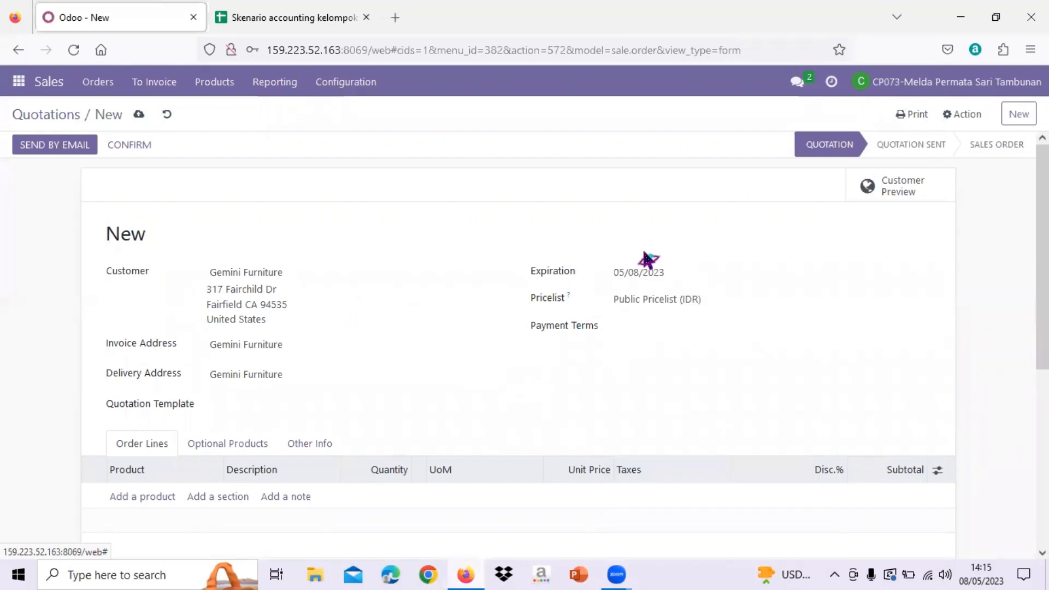
scroll(637, 377, "down", 1)
scroll(636, 377, "up", 1)
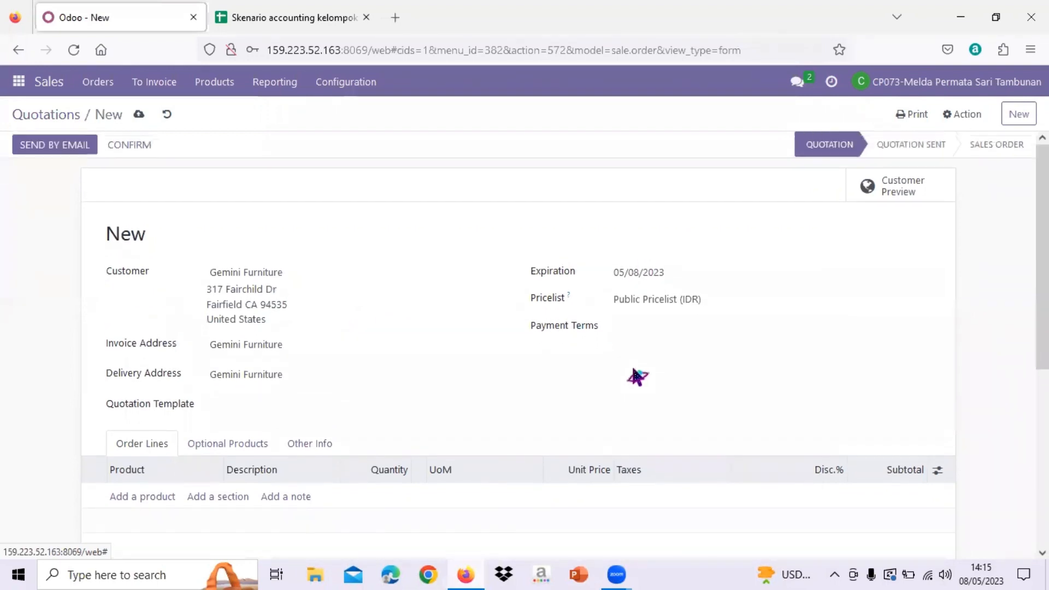
scroll(637, 377, "down", 1)
left_click(631, 307)
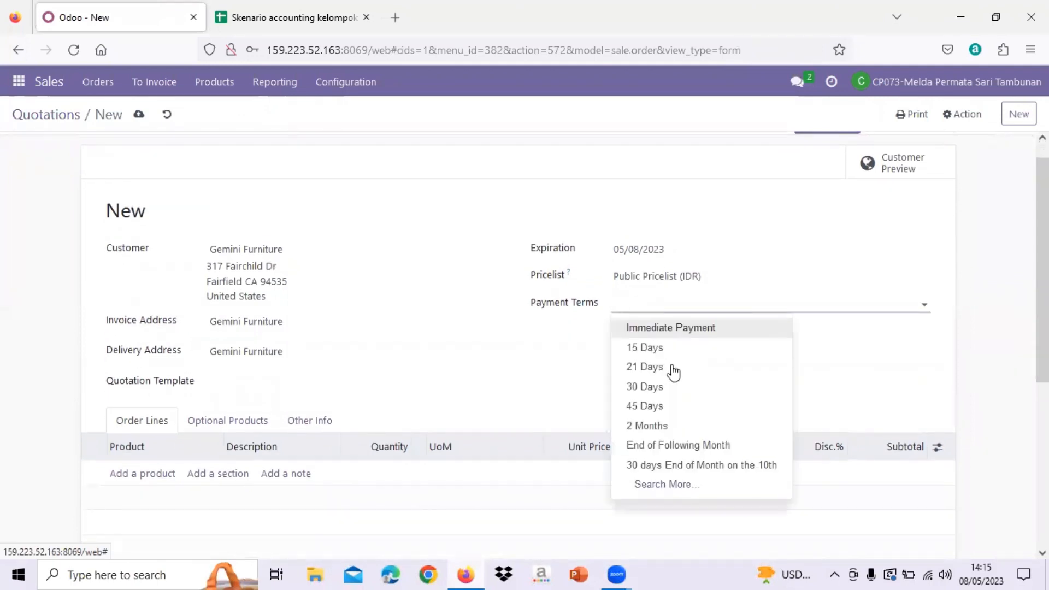
left_click(686, 389)
- Add an order line for [OFC_0113] Office Filling Cabinet -13 with quantity 2, consulting the SO sheet for product and quantity
scroll(687, 398, "down", 2)
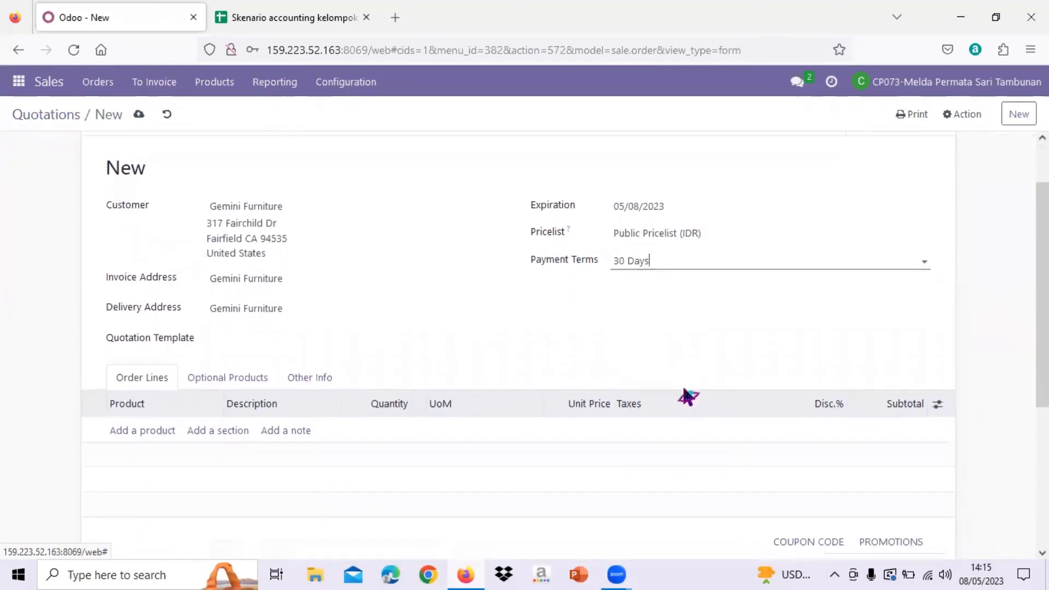
left_click(132, 430)
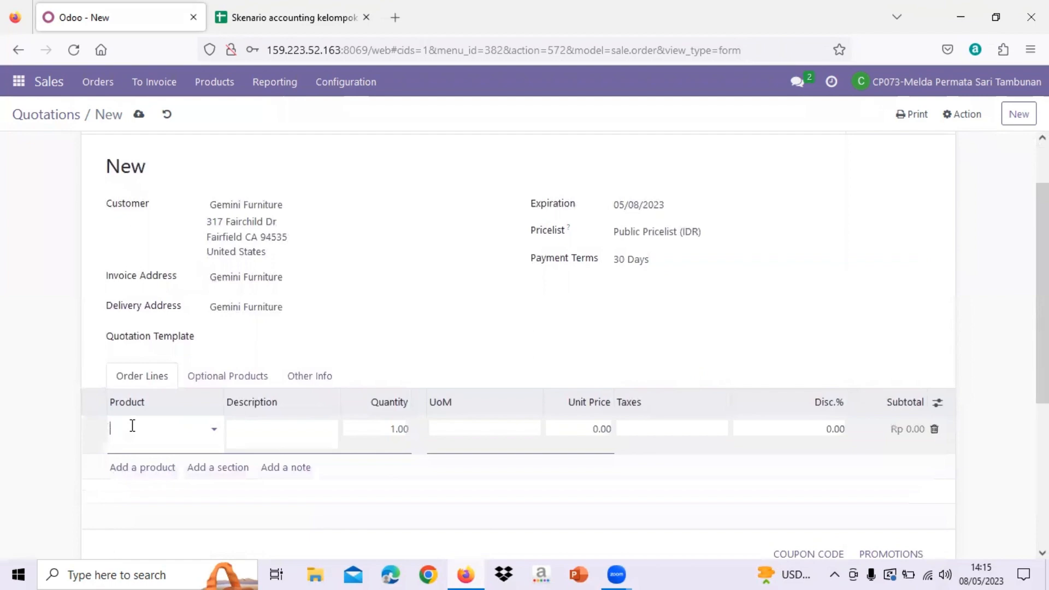
left_click(251, 16)
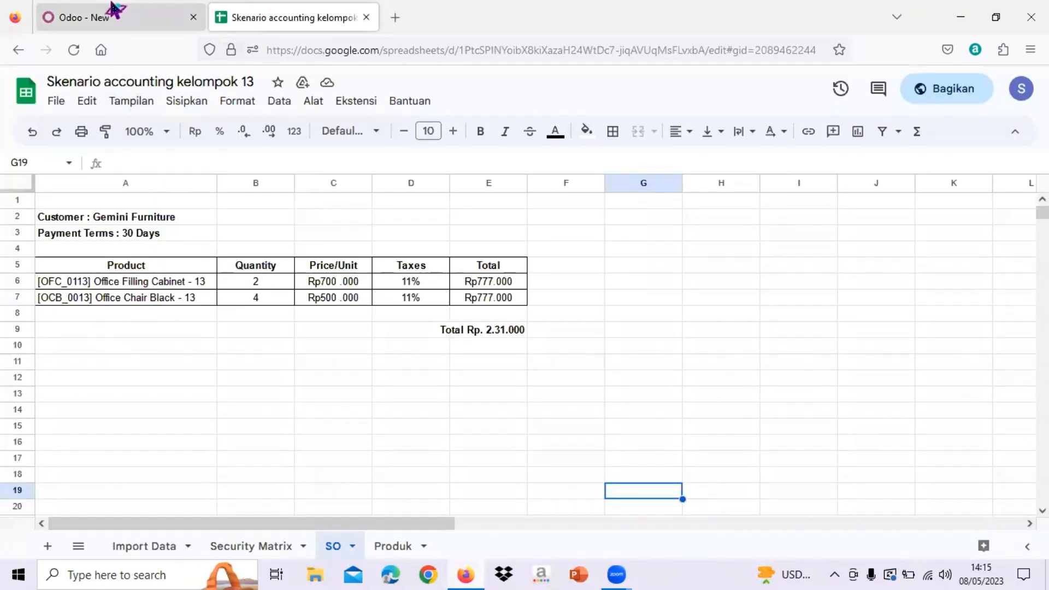
left_click(113, 12)
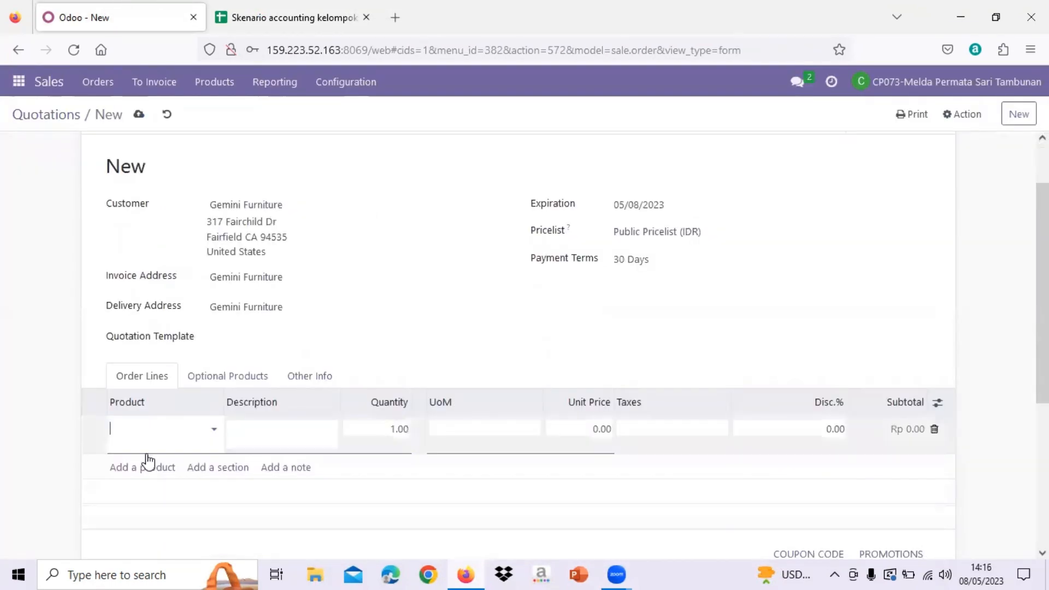
type("Office filli")
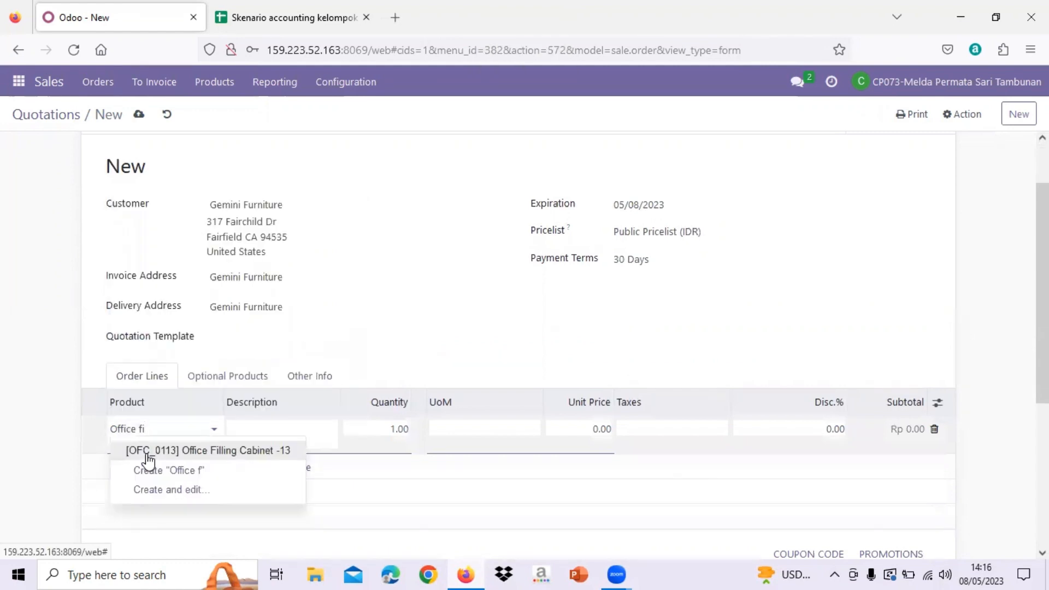
left_click(200, 454)
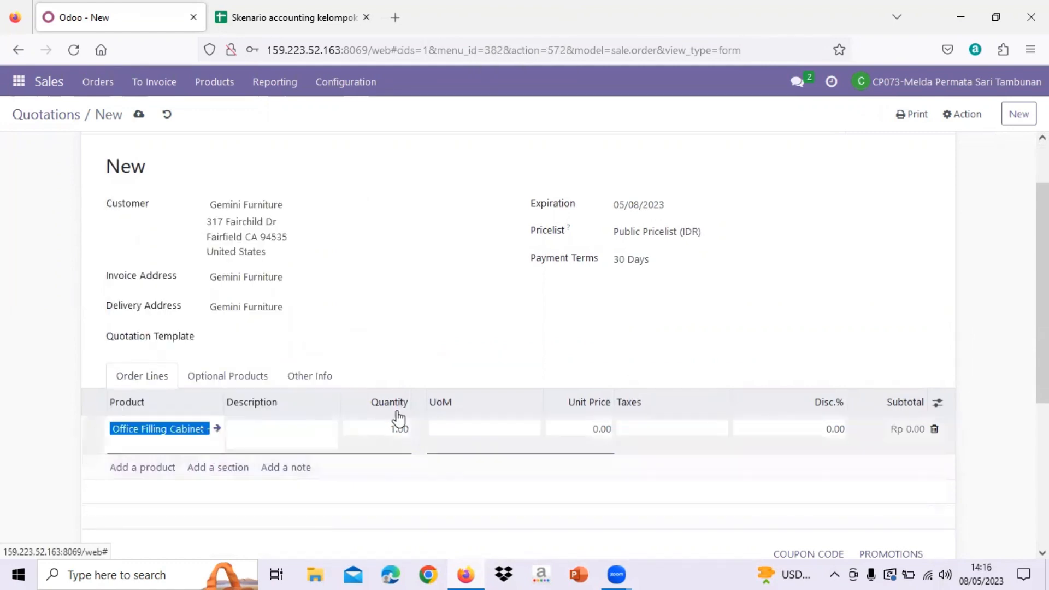
left_click(284, 17)
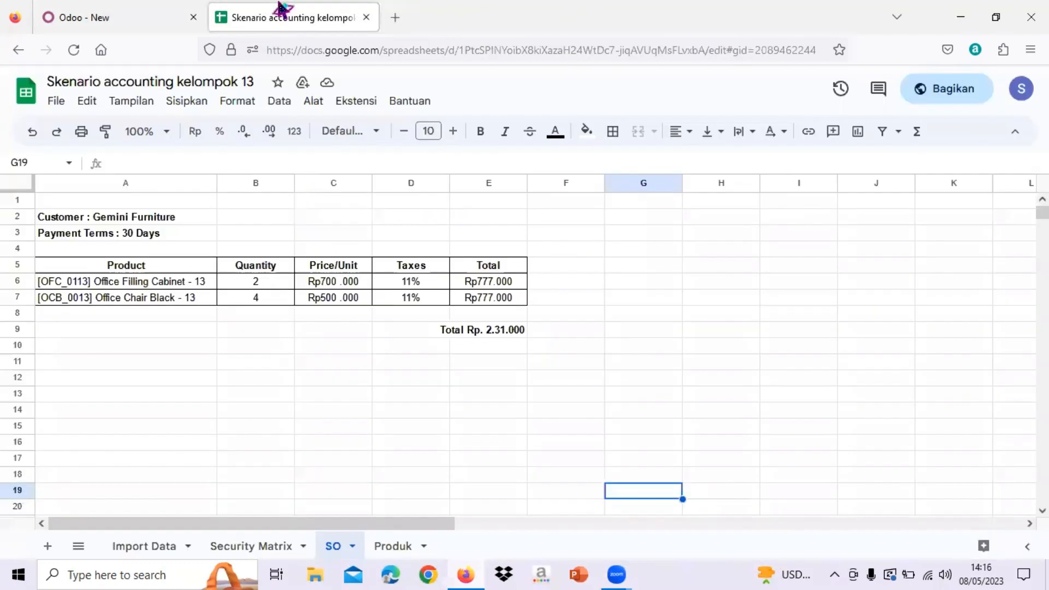
left_click(112, 16)
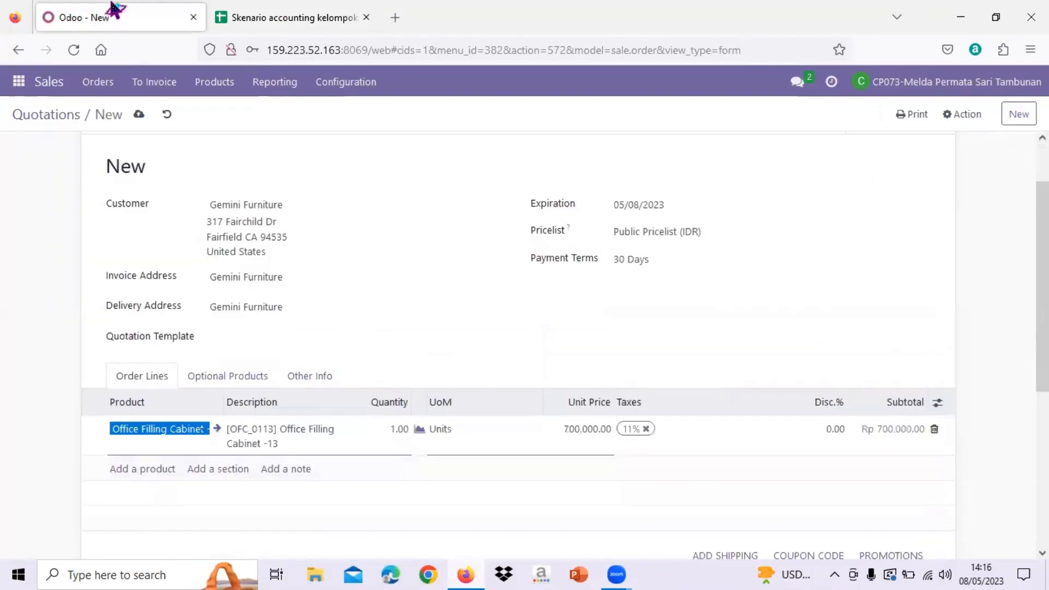
left_click(400, 430)
type("2")
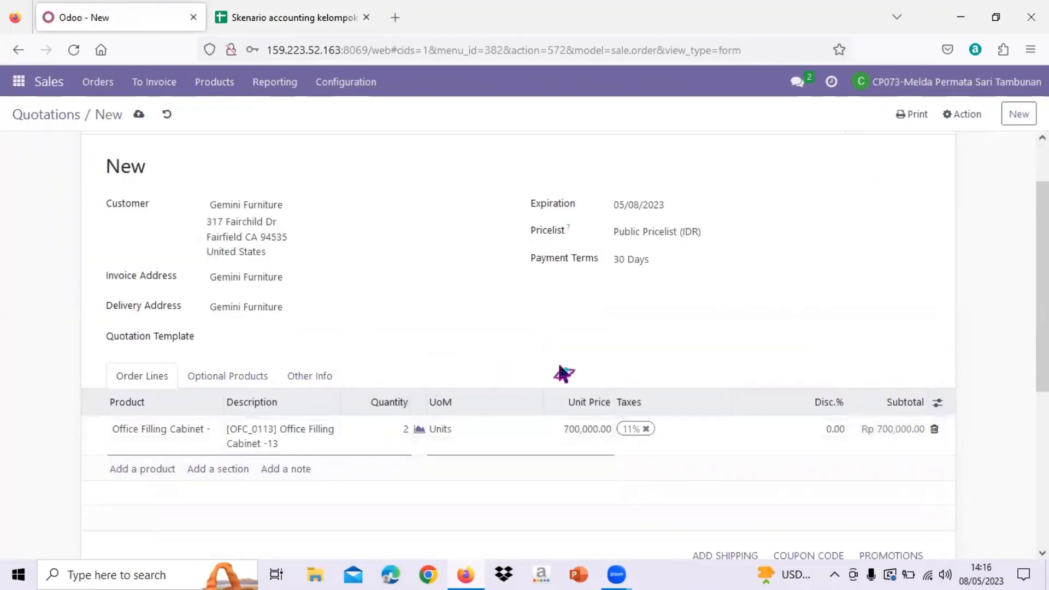
- Add [OCB_0113] Office Chair Black - 13 as a second order line, consulting the SO sheet for the product
left_click(143, 470)
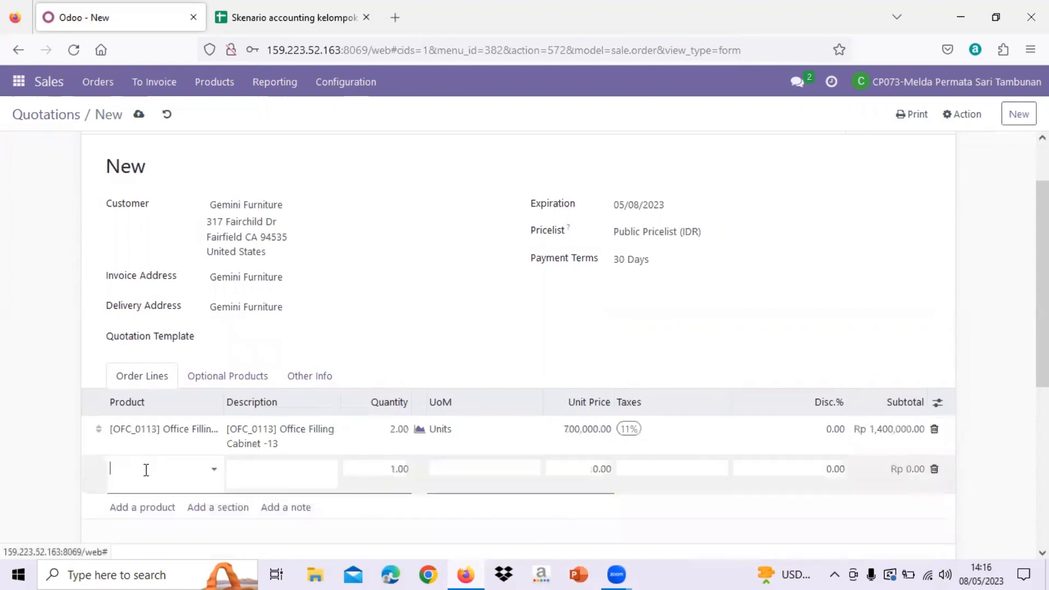
left_click(235, 12)
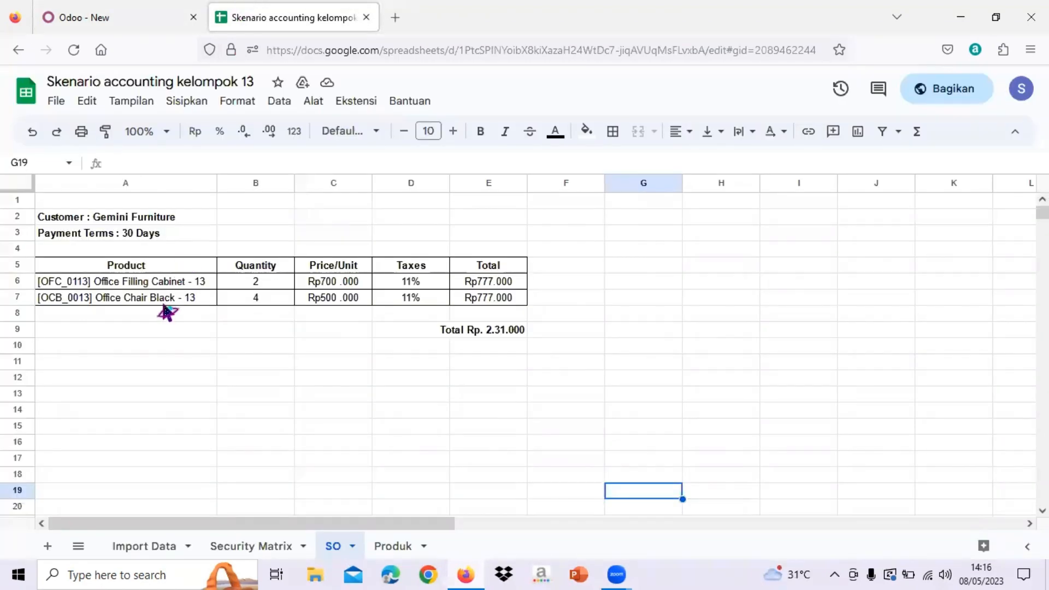
left_click(140, 22)
type("offi")
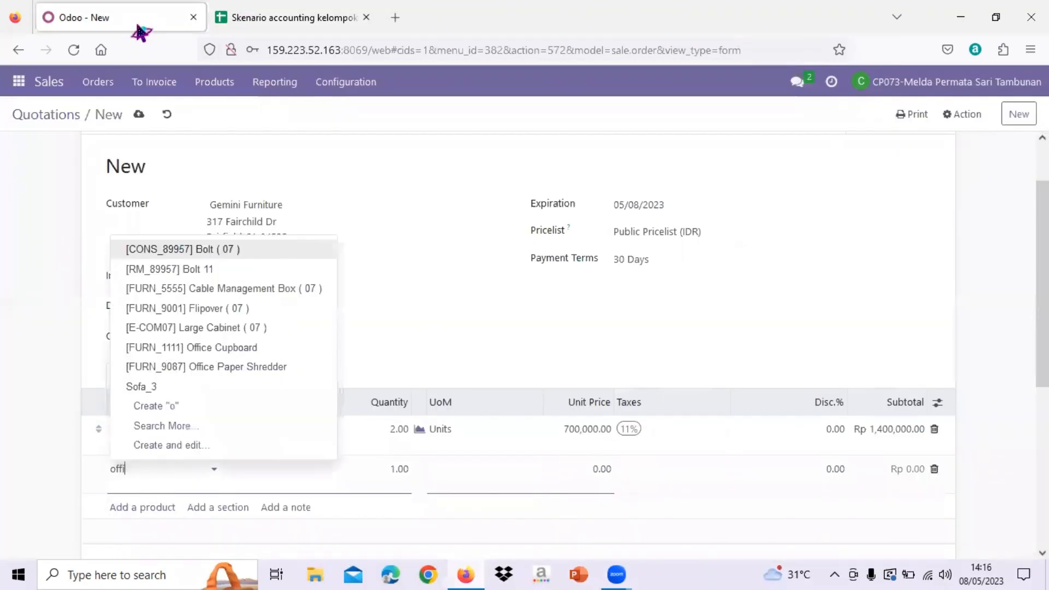
type("ce chaire")
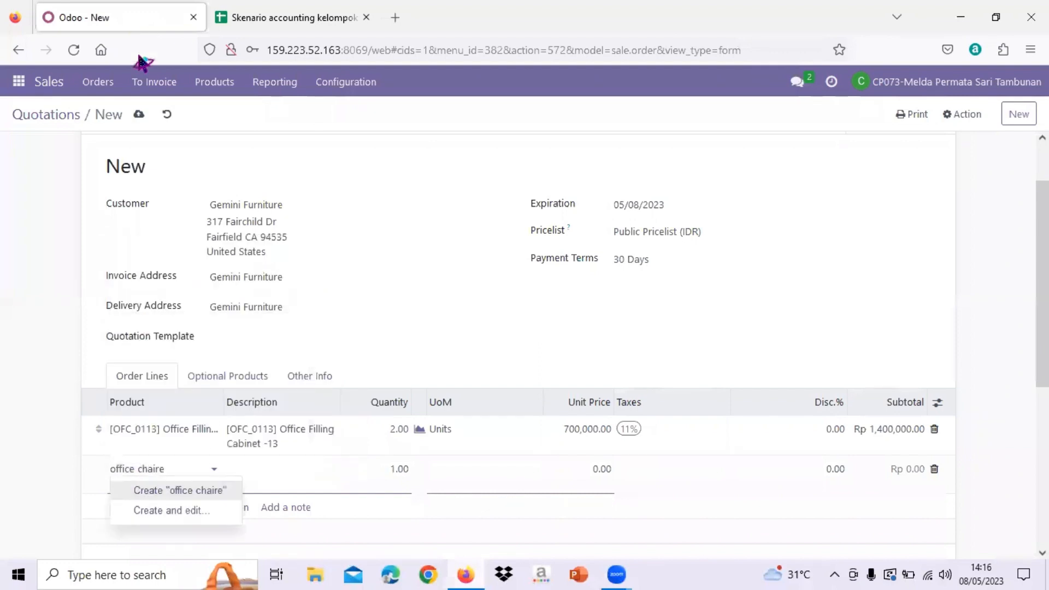
key("BackSpace")
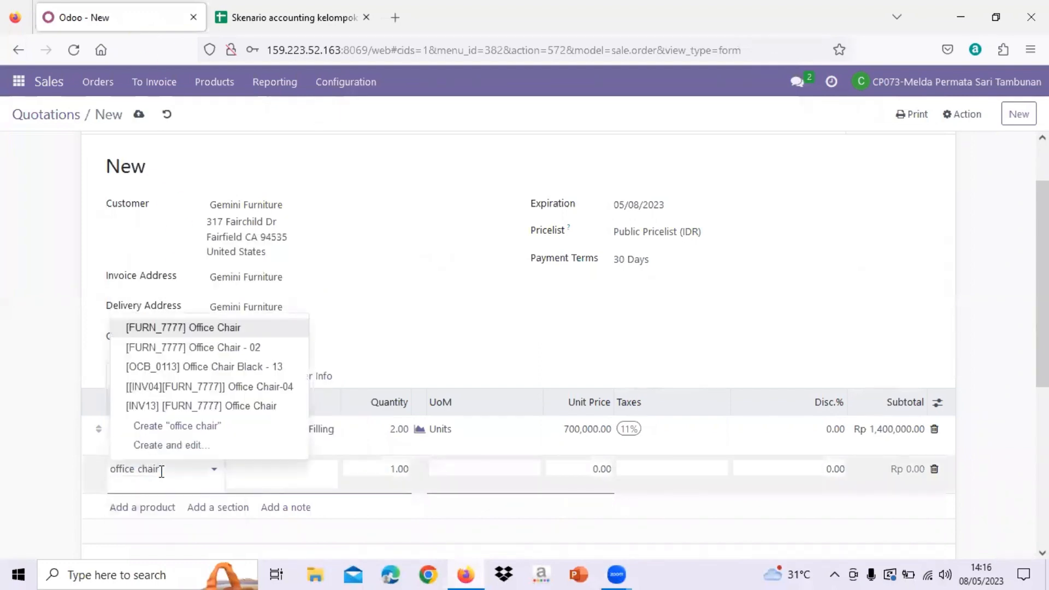
type("bl")
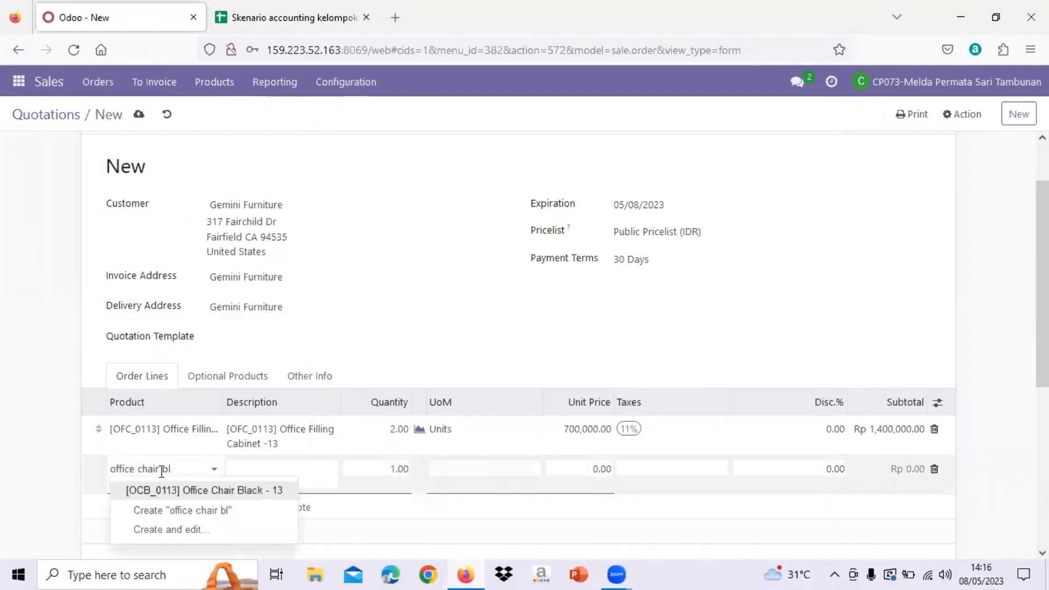
left_click(241, 493)
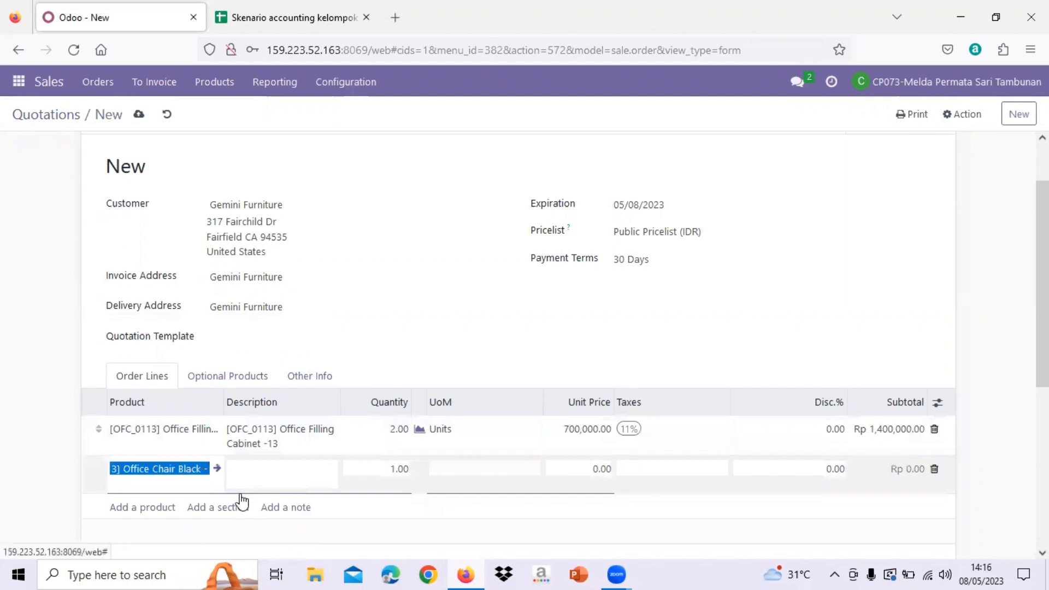
- Set the Office Chair Black line's quantity to 4, checking it against the SO sheet
left_click(405, 466)
type("4")
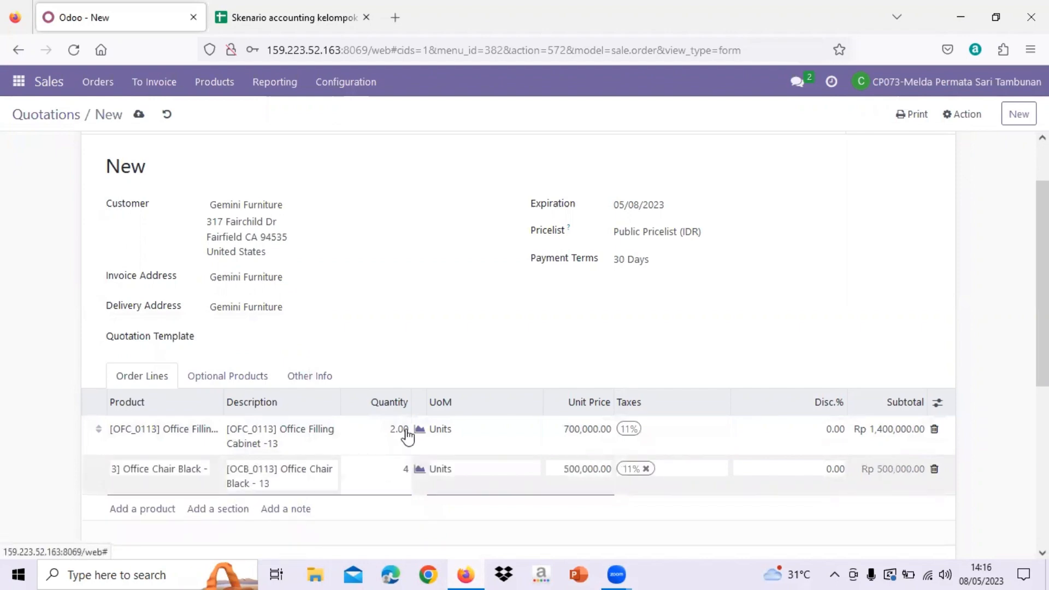
left_click(273, 13)
left_click(164, 12)
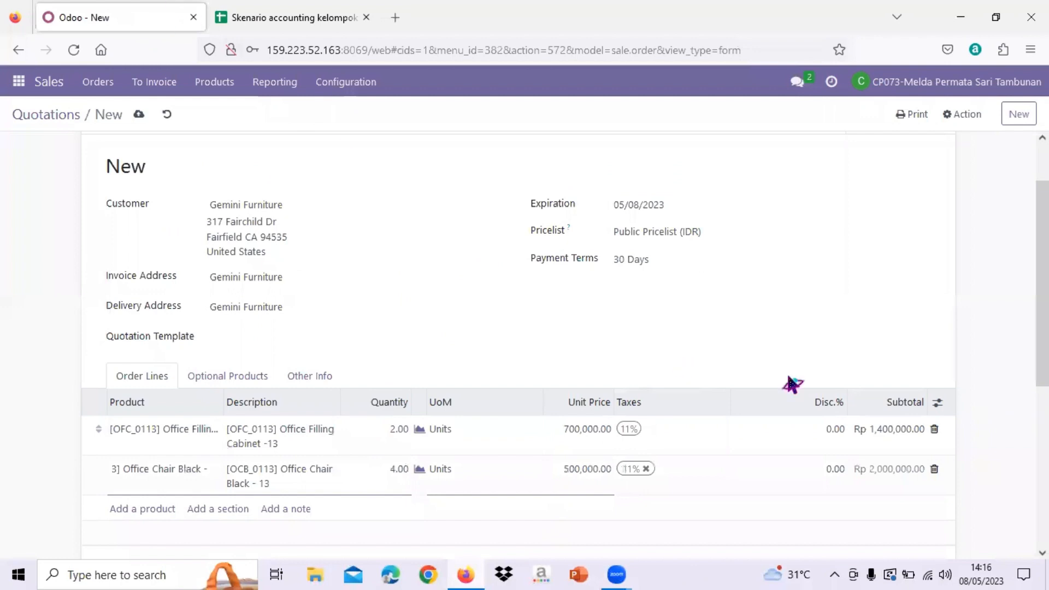
left_click(986, 457)
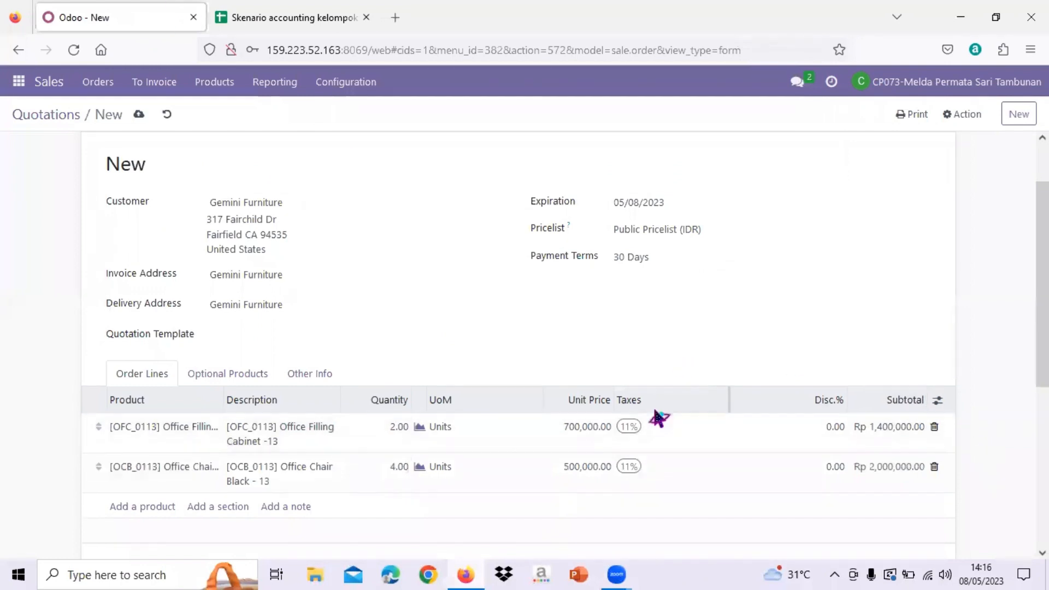
- Check the quotation's totals, then save the quotation and confirm it as a sales order
scroll(581, 290, "down", 2)
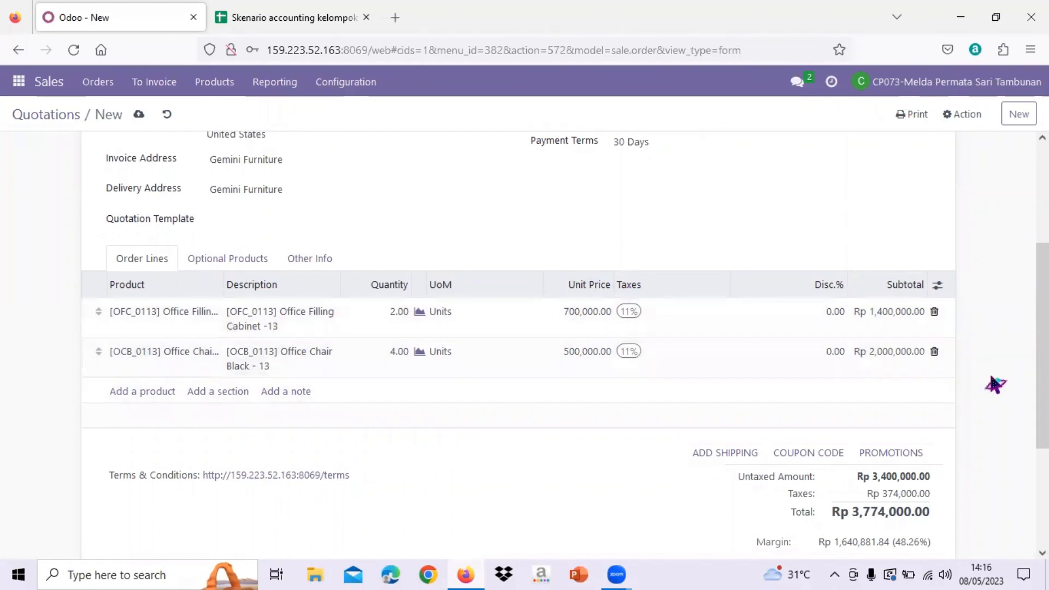
scroll(995, 382, "up", 2)
scroll(627, 280, "up", 1)
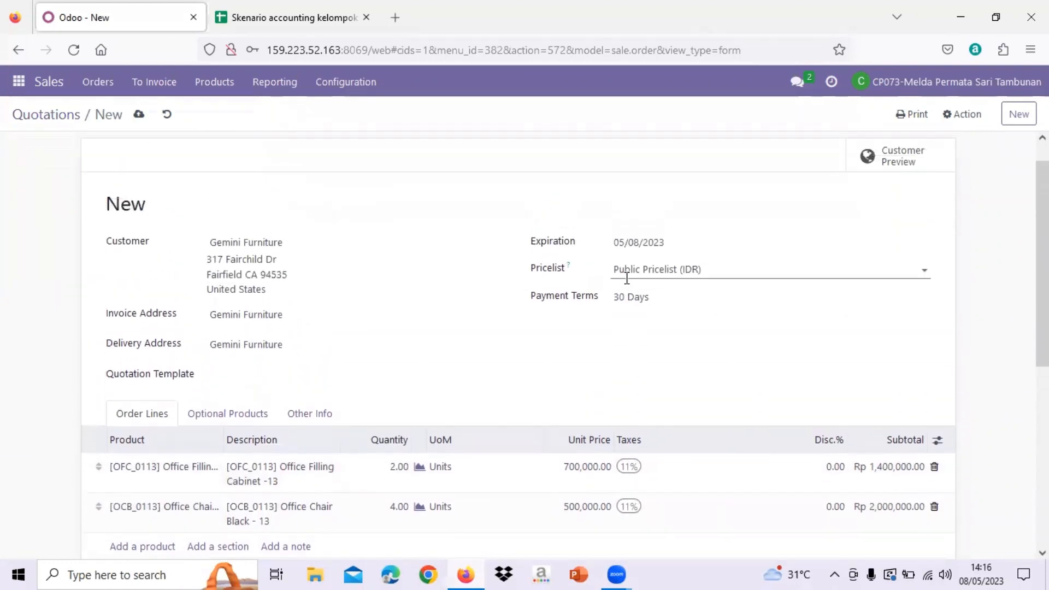
scroll(134, 159, "up", 1)
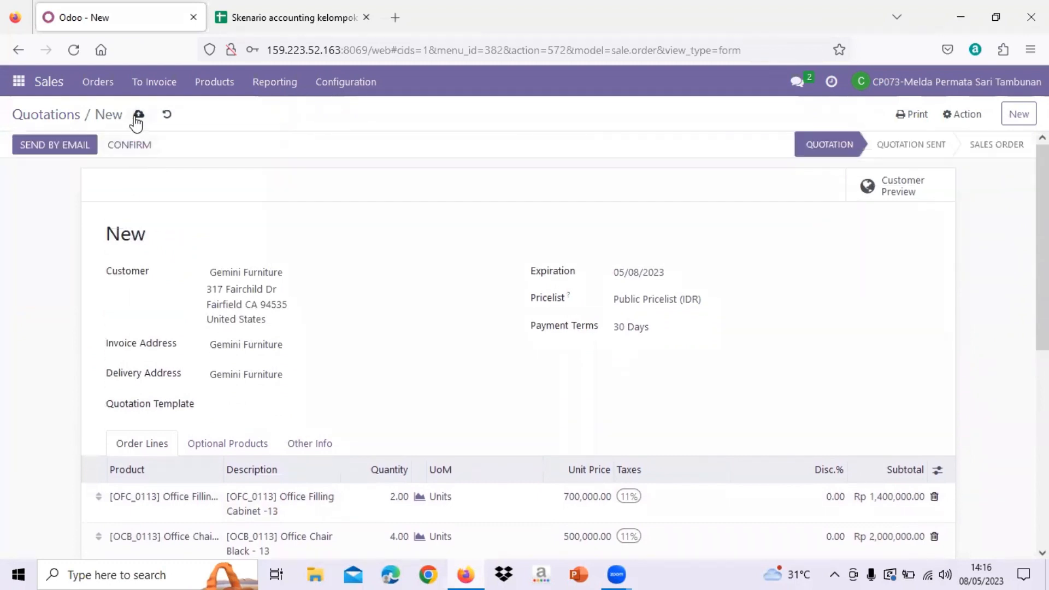
left_click(138, 116)
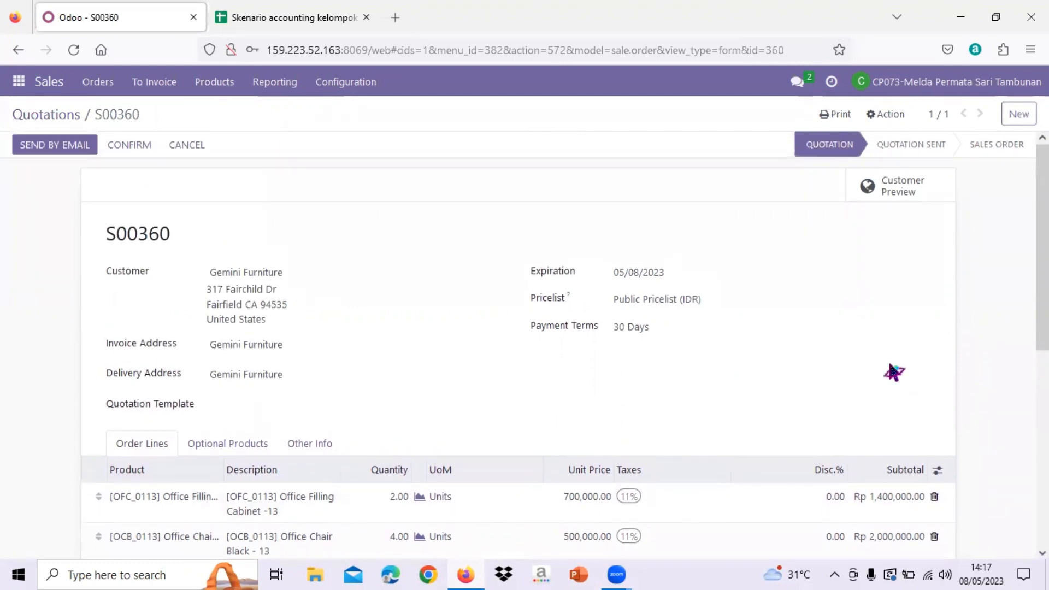
left_click(131, 146)
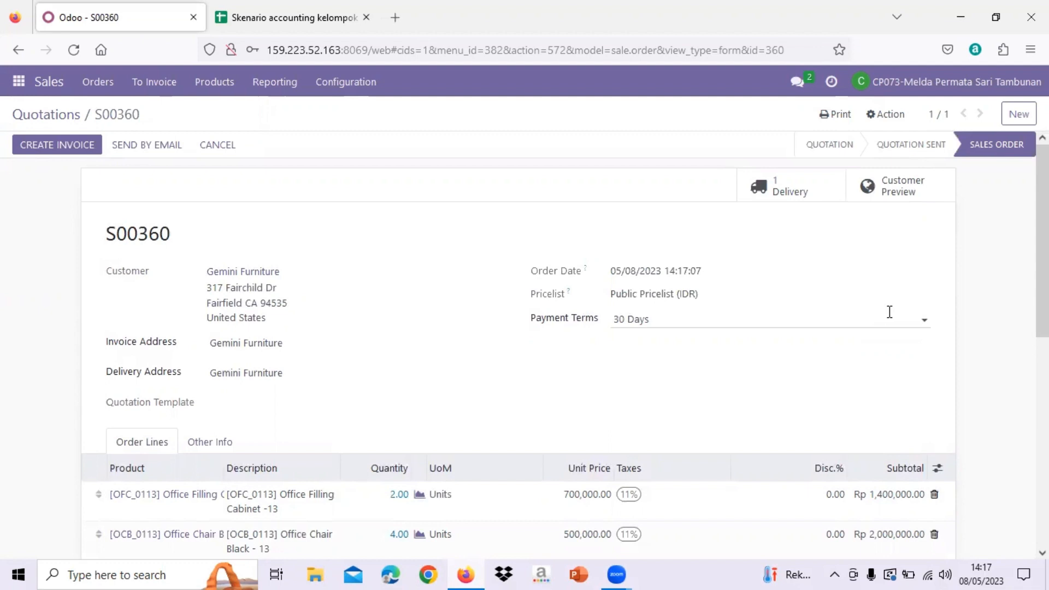
- Open the order's delivery and validate it with an immediate transfer of all quantities, dismissing the error message
left_click(809, 195)
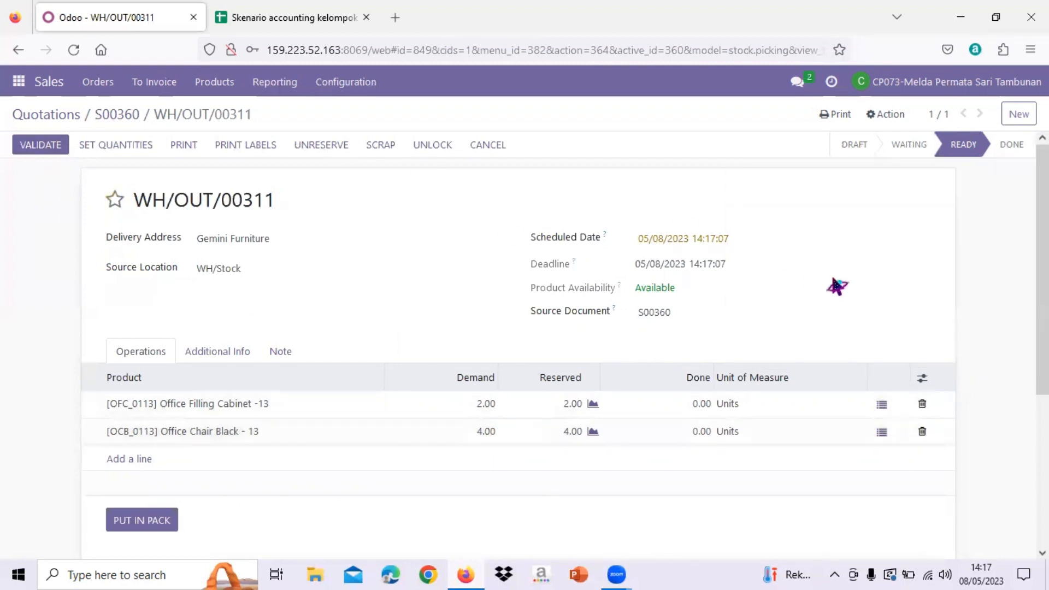
mouse_move(960, 160)
left_click(34, 149)
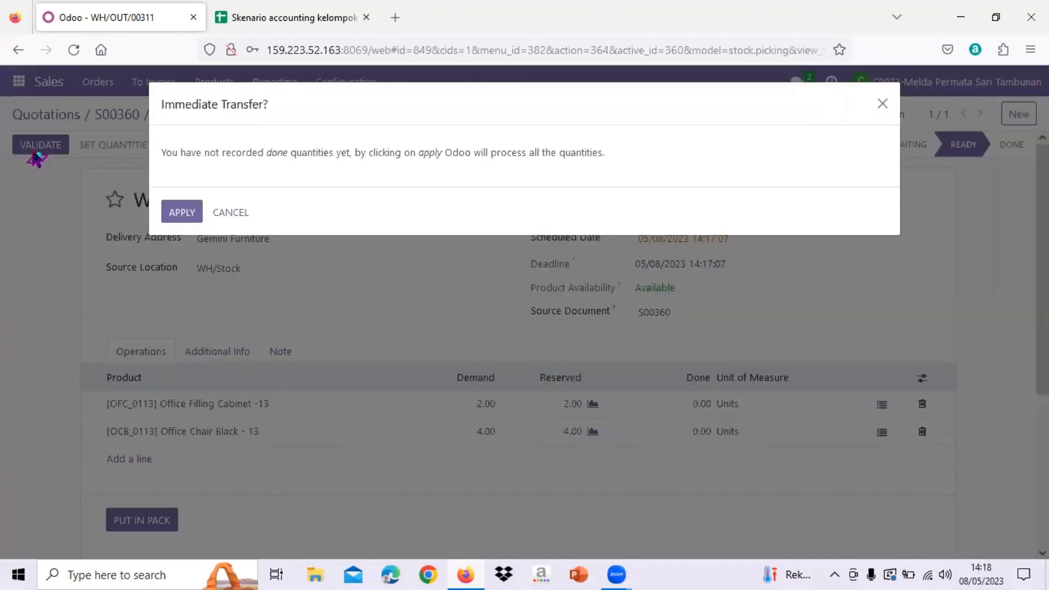
left_click(189, 217)
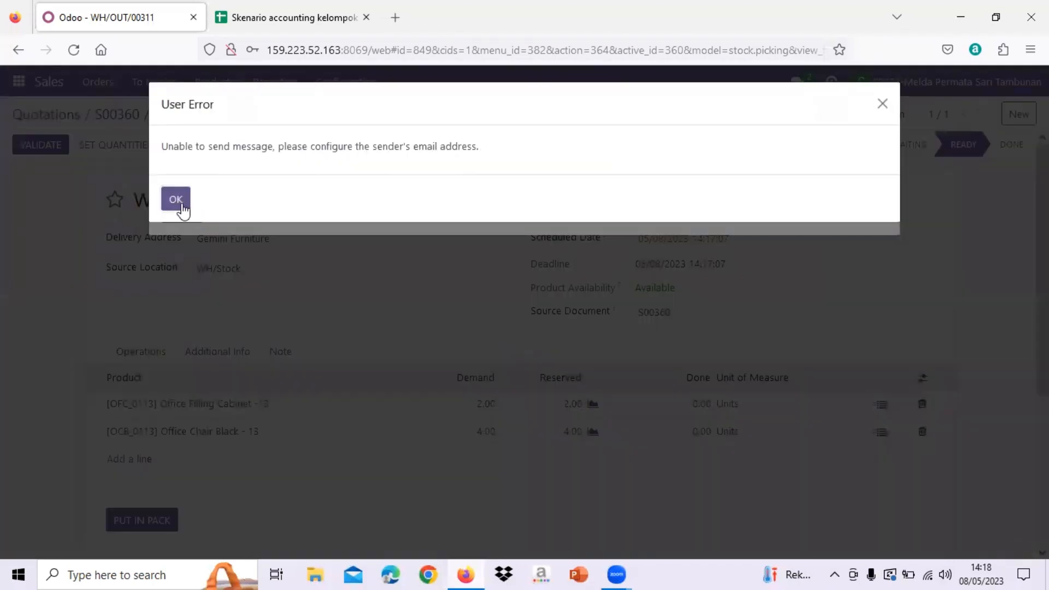
left_click(183, 207)
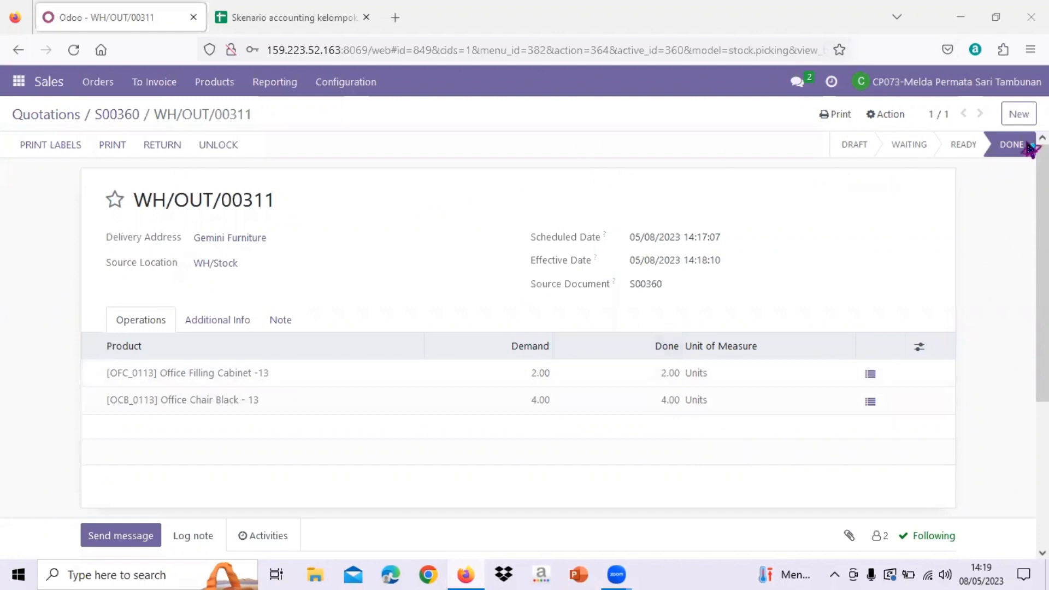
mouse_move(1011, 159)
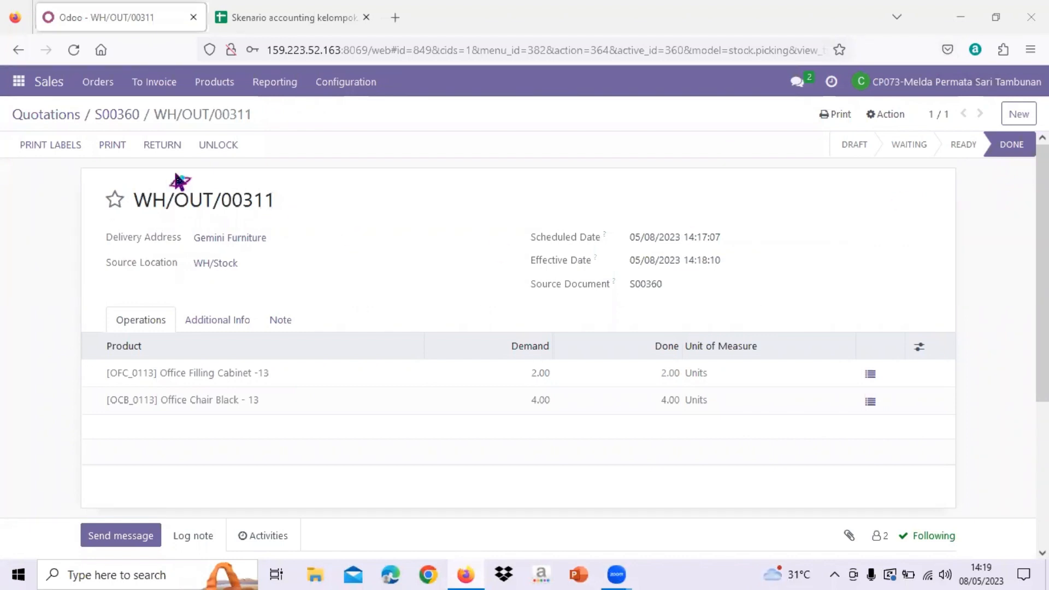
- Go back to the quotations list, reopen the Gemini Furniture sales order and select its reference number
left_click(118, 114)
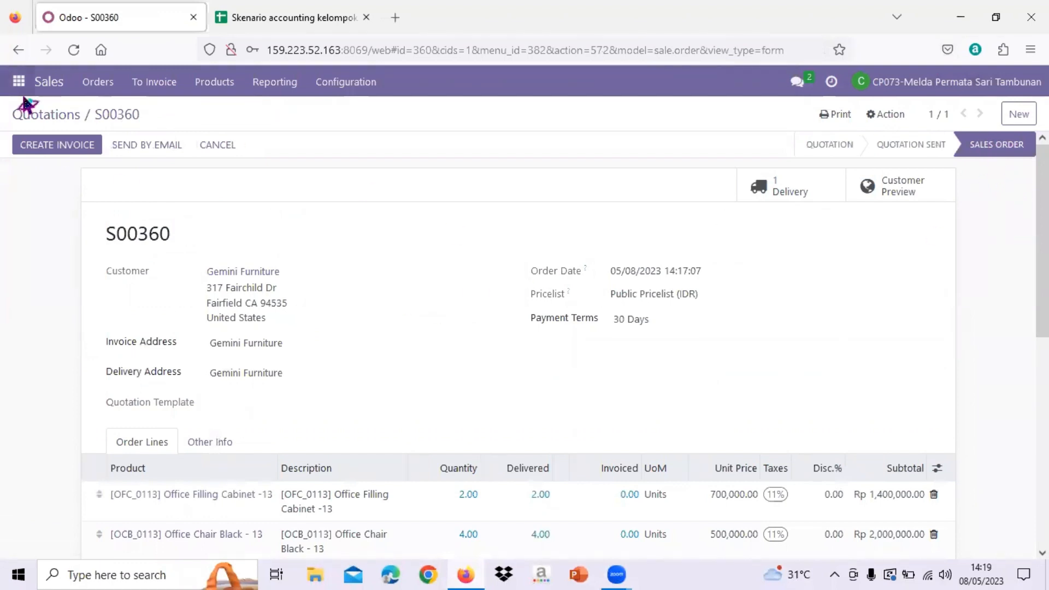
left_click(59, 118)
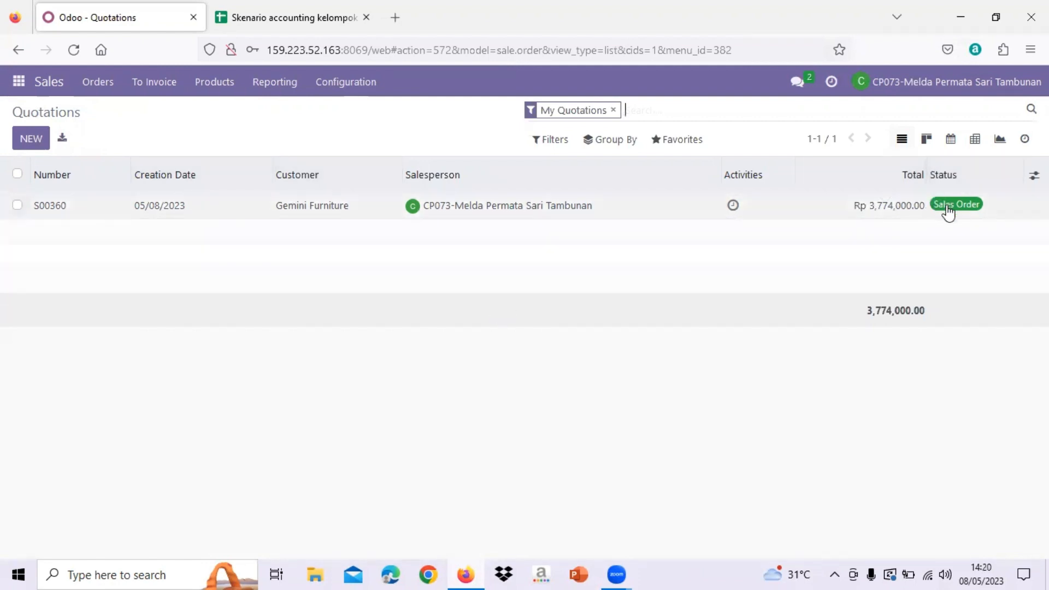
left_click(65, 217)
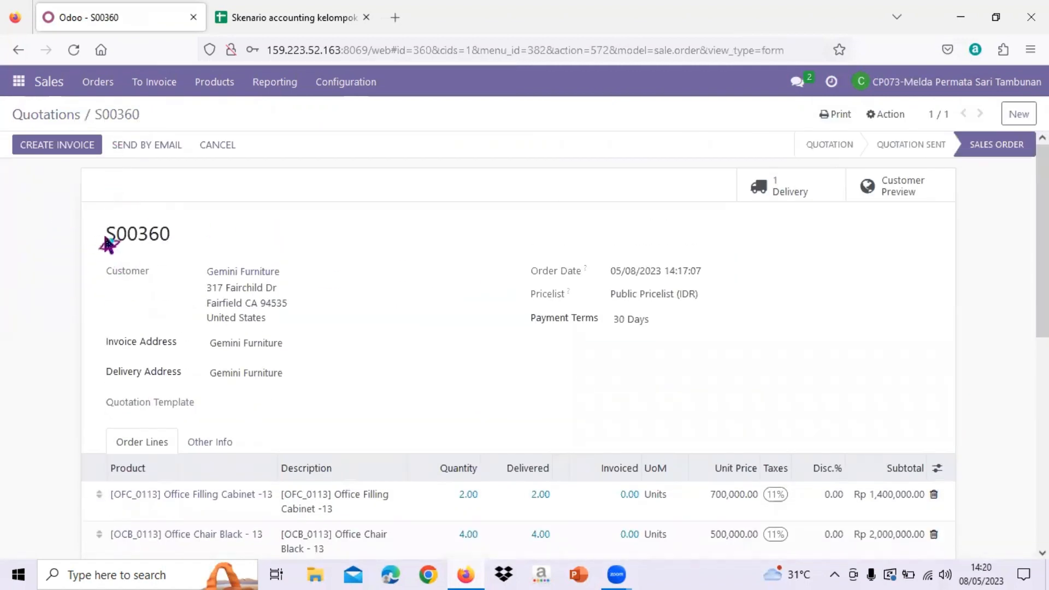
left_click_drag(108, 244, 192, 247)
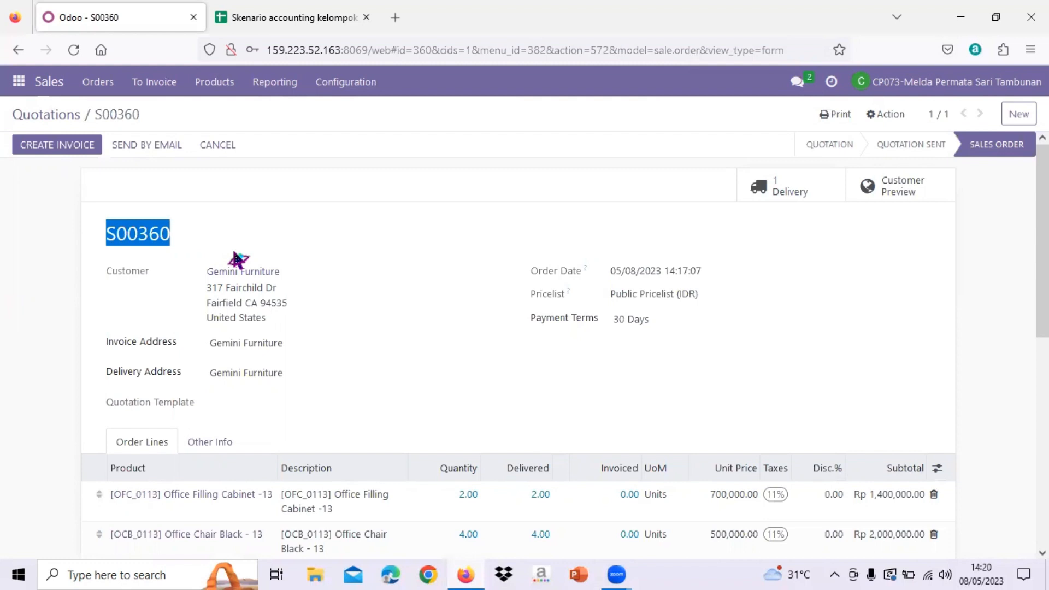
- Switch to Discuss and open the direct-message conversation with the colleague listed above OdooBot
left_click(19, 82)
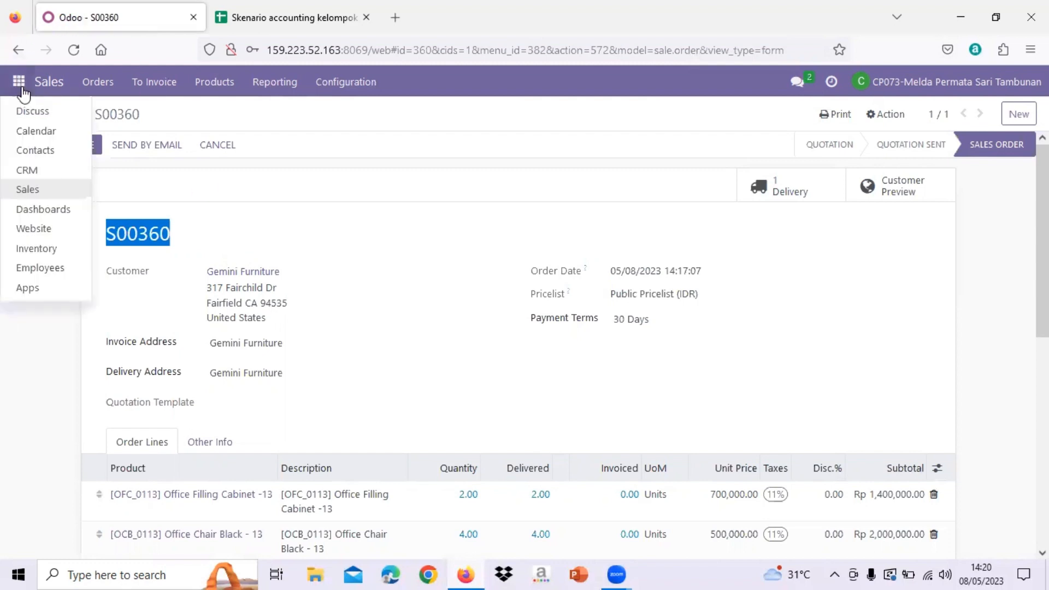
left_click(33, 112)
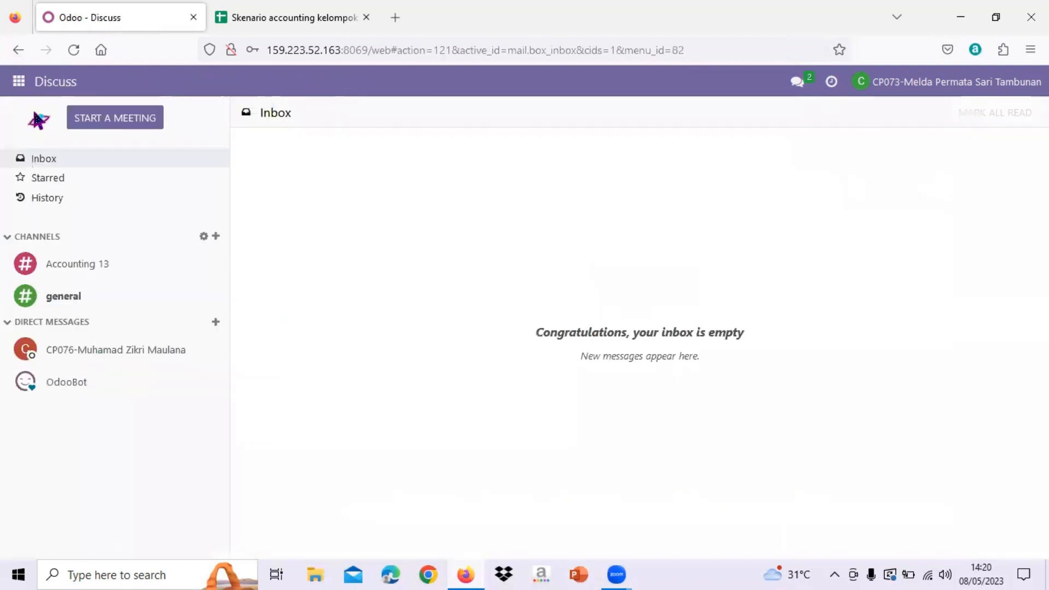
left_click(136, 360)
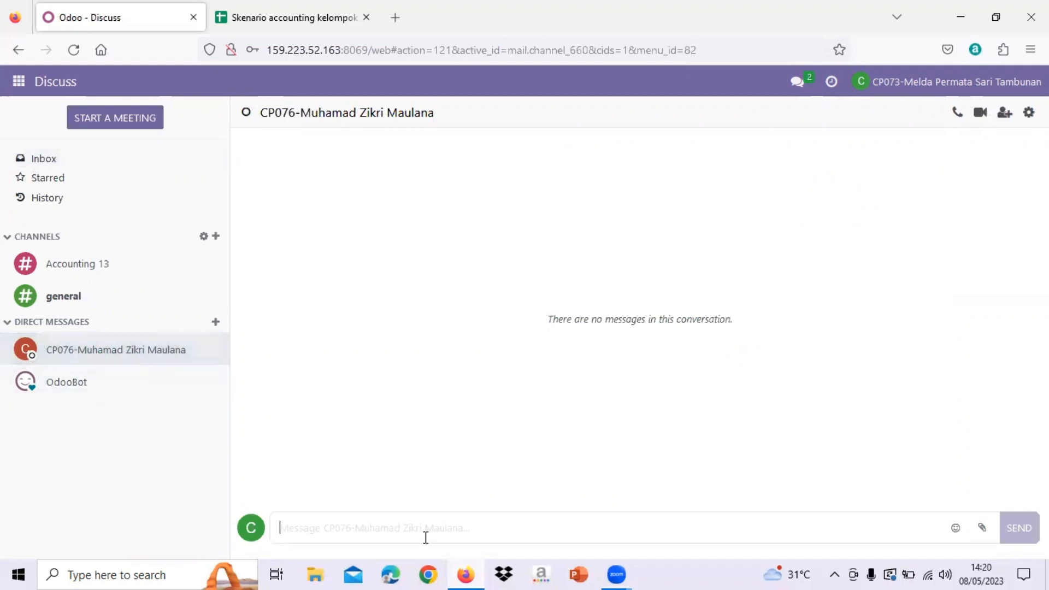
- Send the message "Tolong create invoice dan Register payment dari sales order nomor referensi" followed by the sales order's reference number
type("T")
key("Caps_Lock")
type("olo")
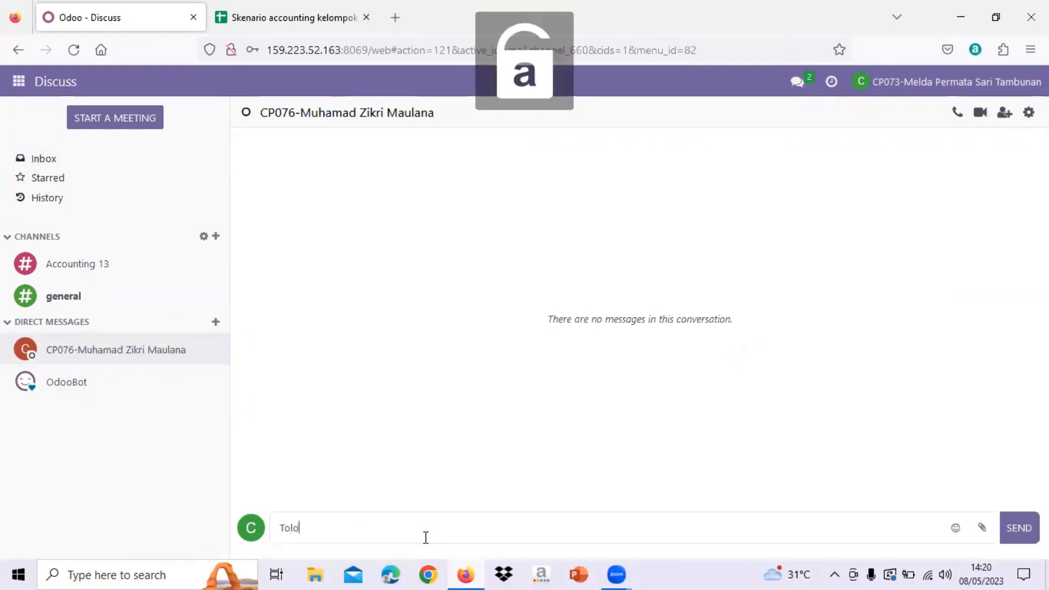
type("ng creat")
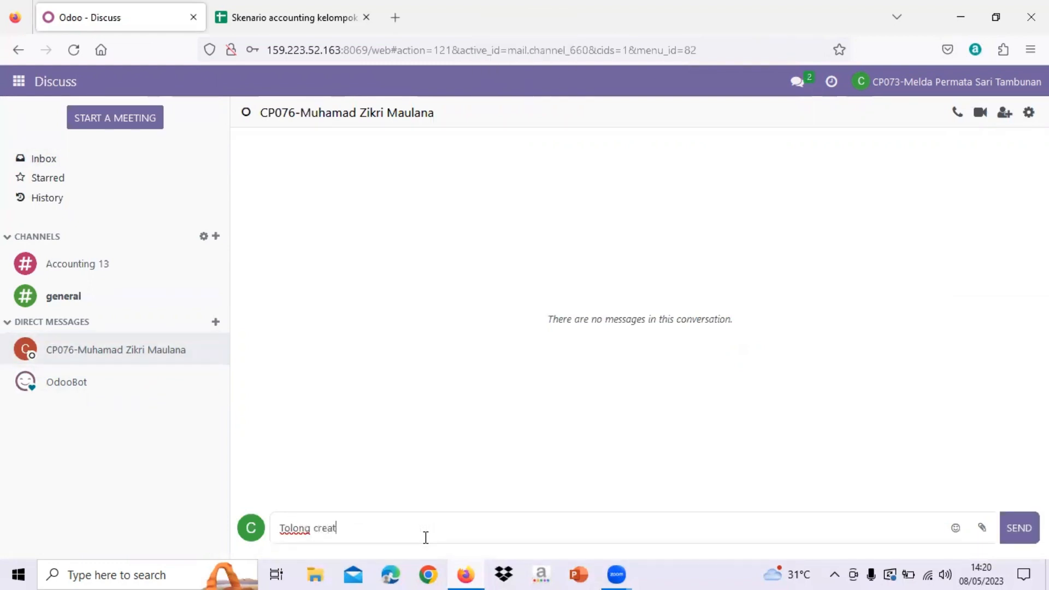
type("e invoice")
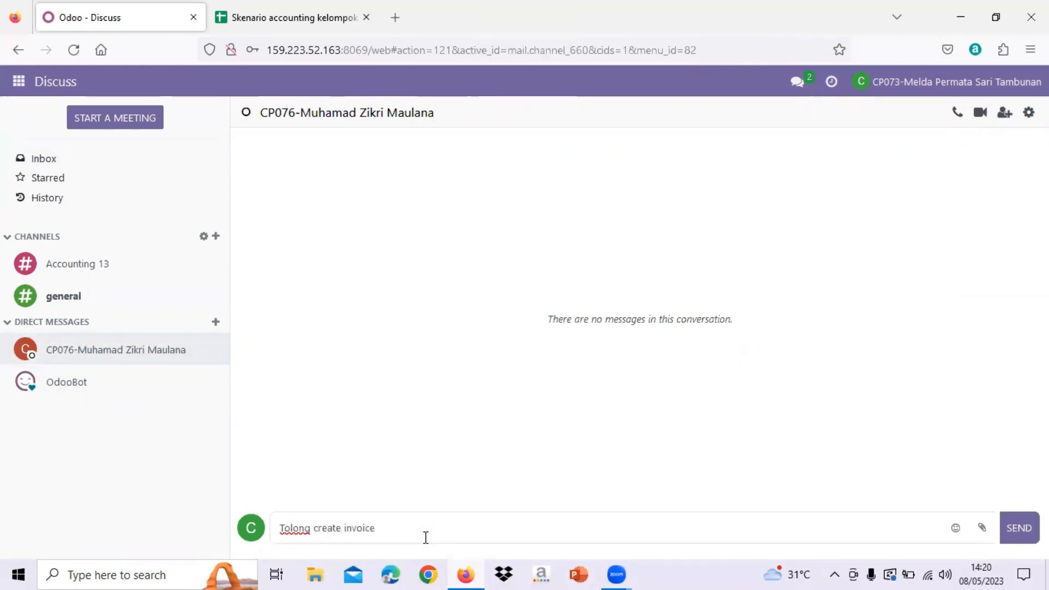
type(" dan R")
key("Caps_Lock")
type("egister ")
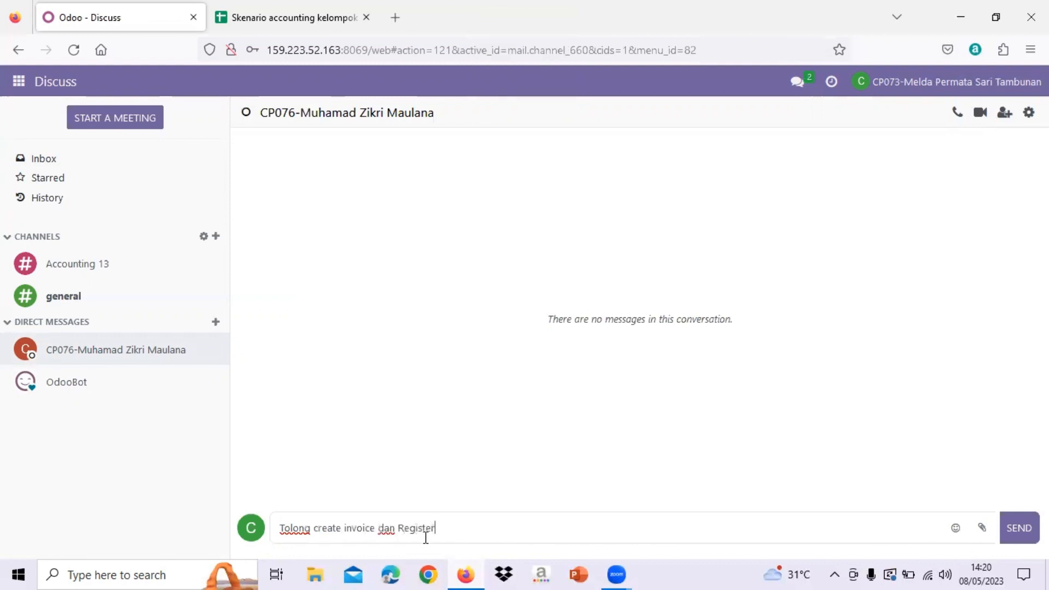
type("payment dari sales")
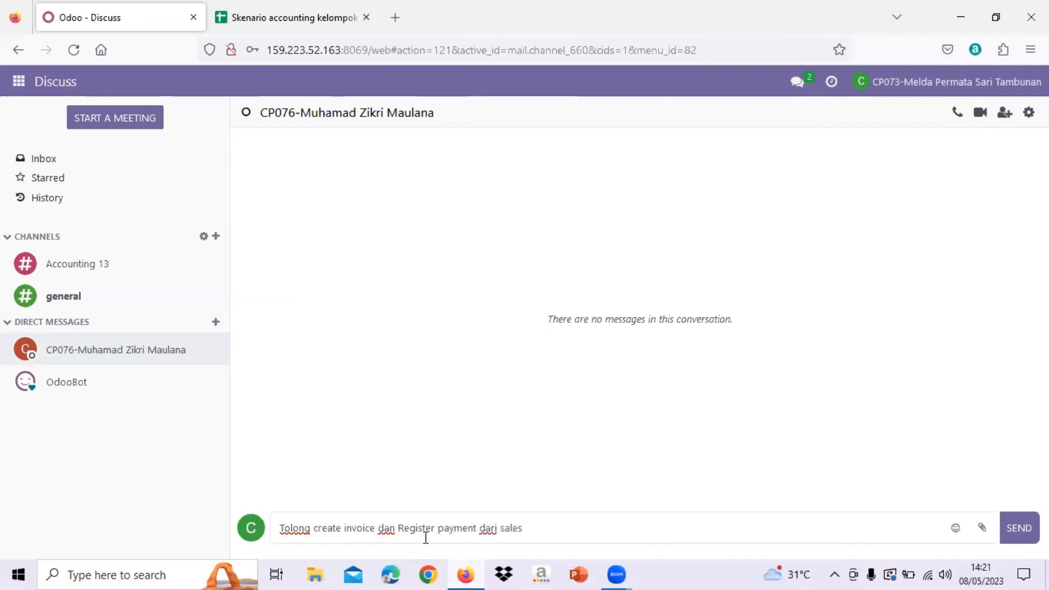
type(" order nomor refer")
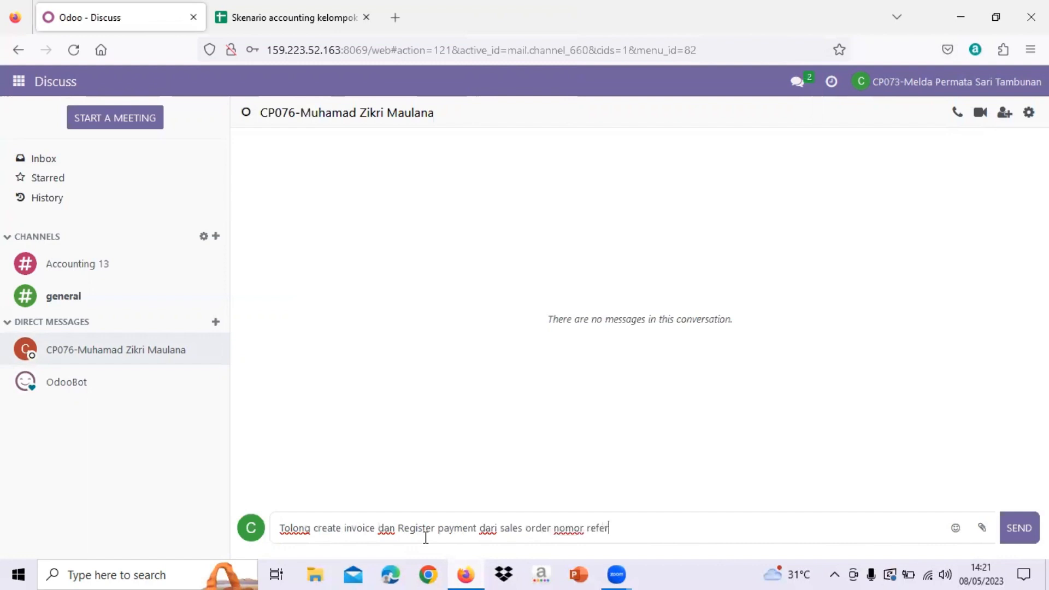
type("ensi S00360.")
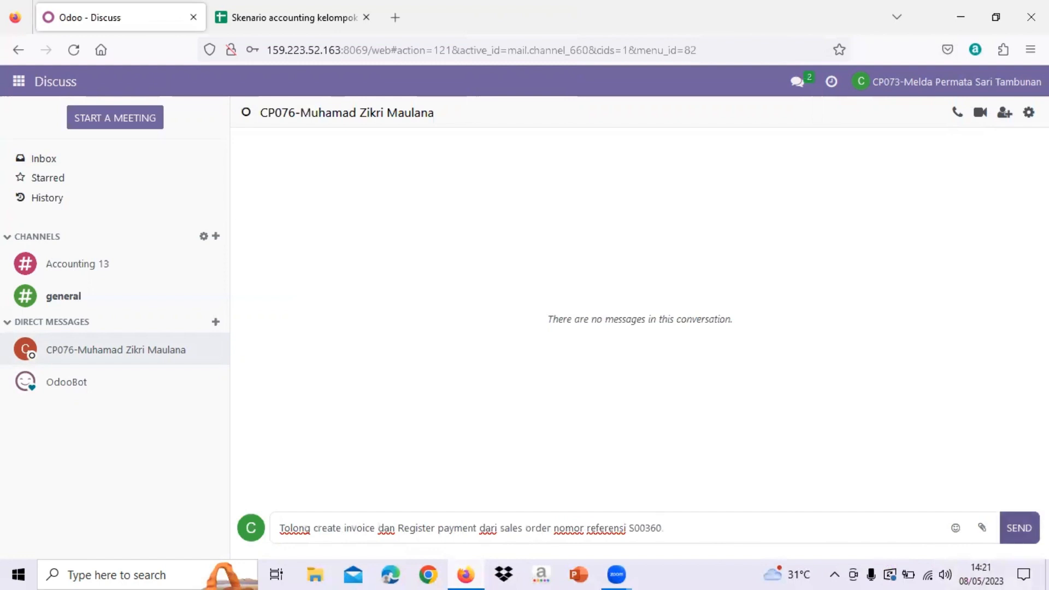
key("Return")
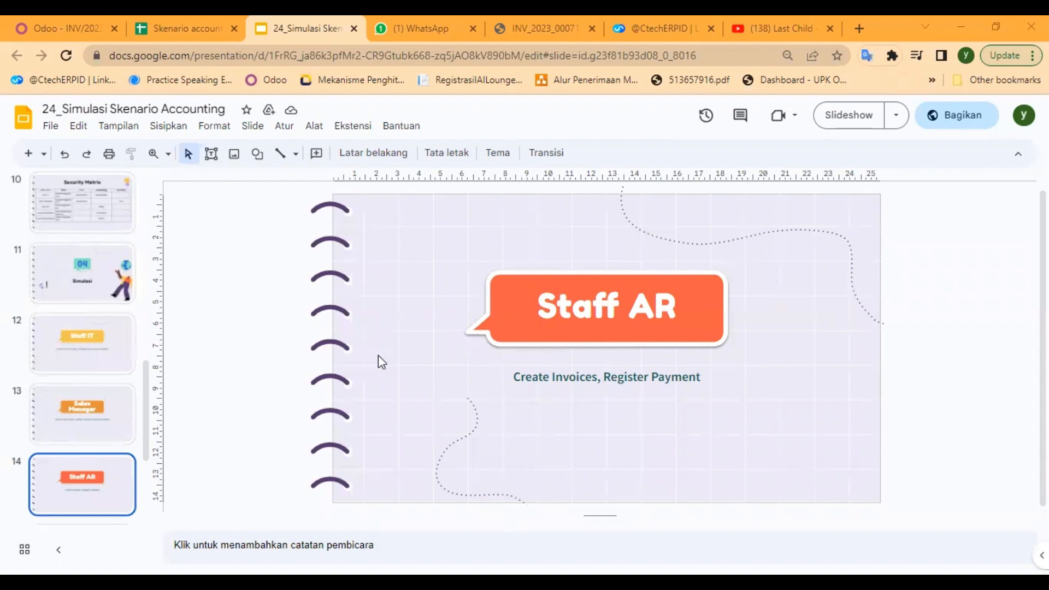
- Switch to Odoo, read the colleague's invoice and payment request in Discuss, and return to the Accounting invoices list
left_click(50, 19)
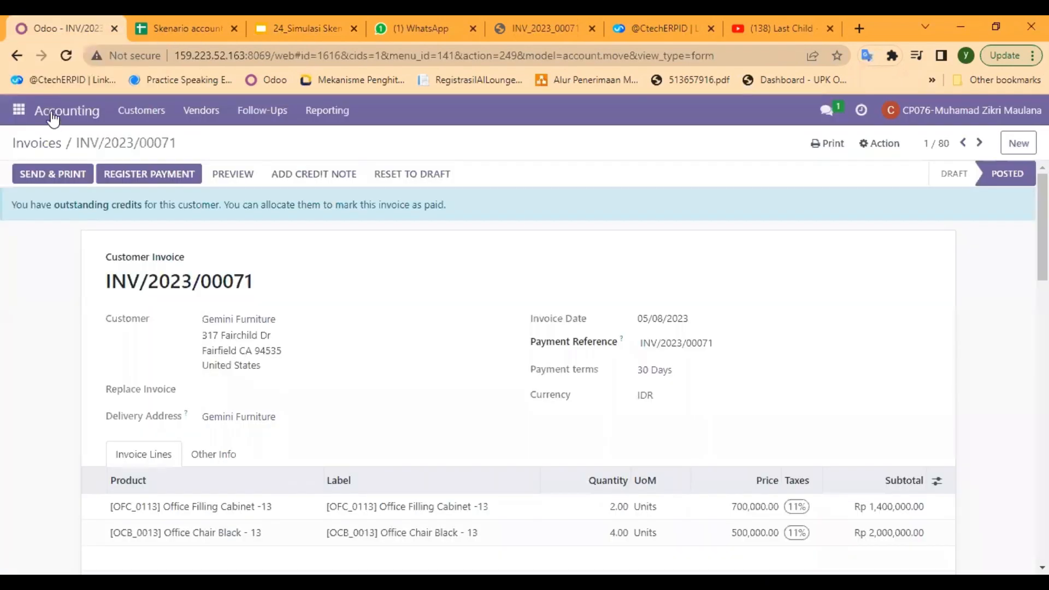
left_click(52, 113)
left_click(20, 110)
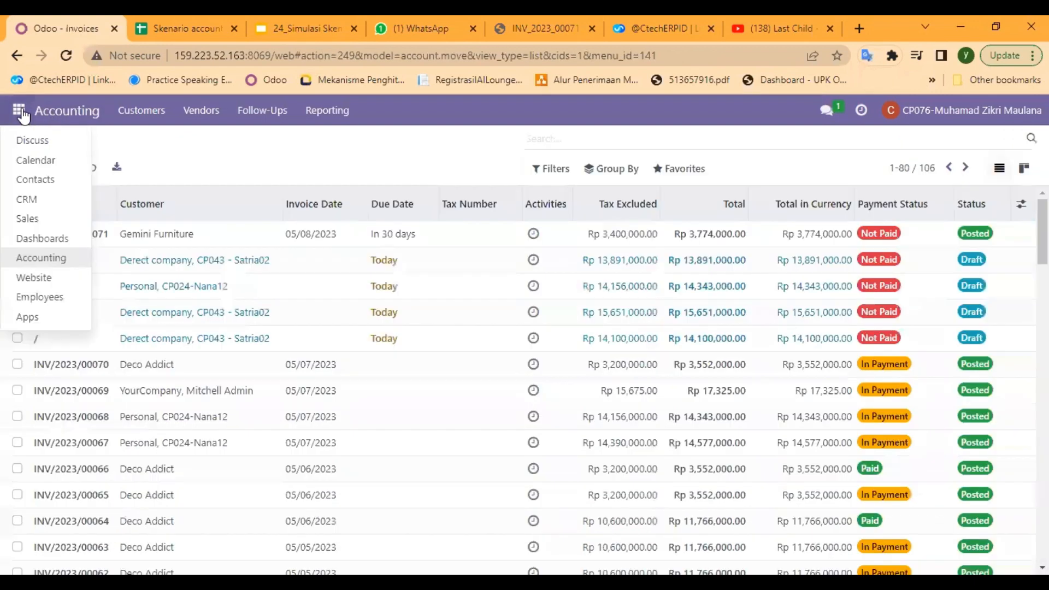
left_click(43, 143)
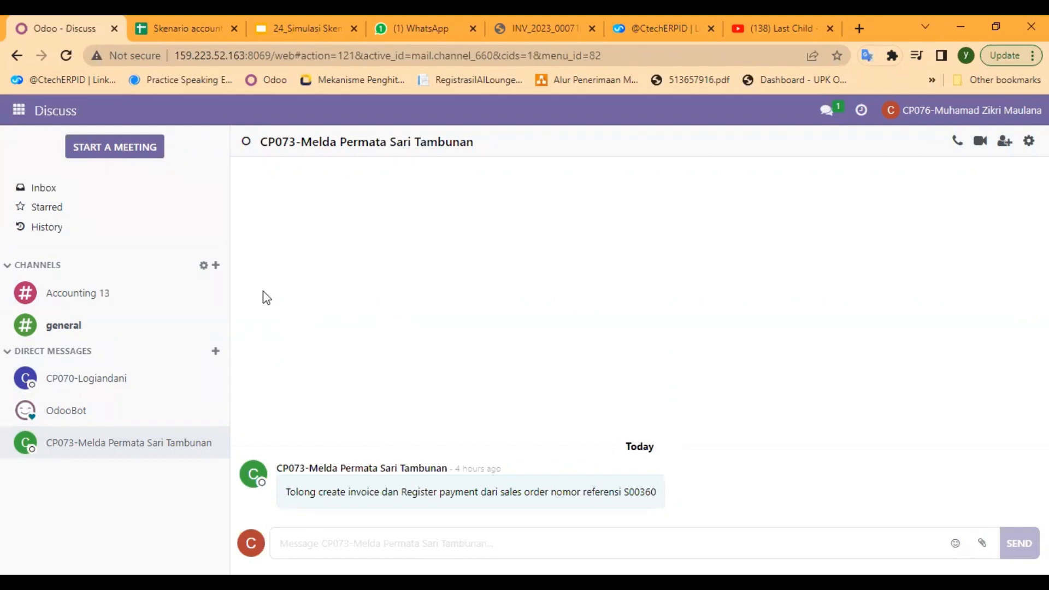
left_click(20, 112)
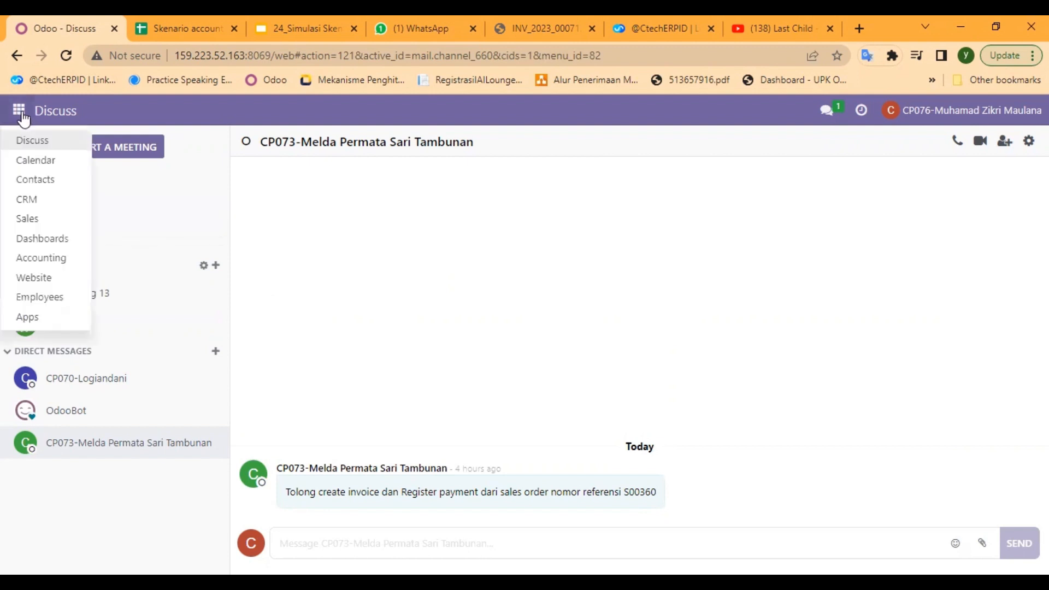
left_click(74, 265)
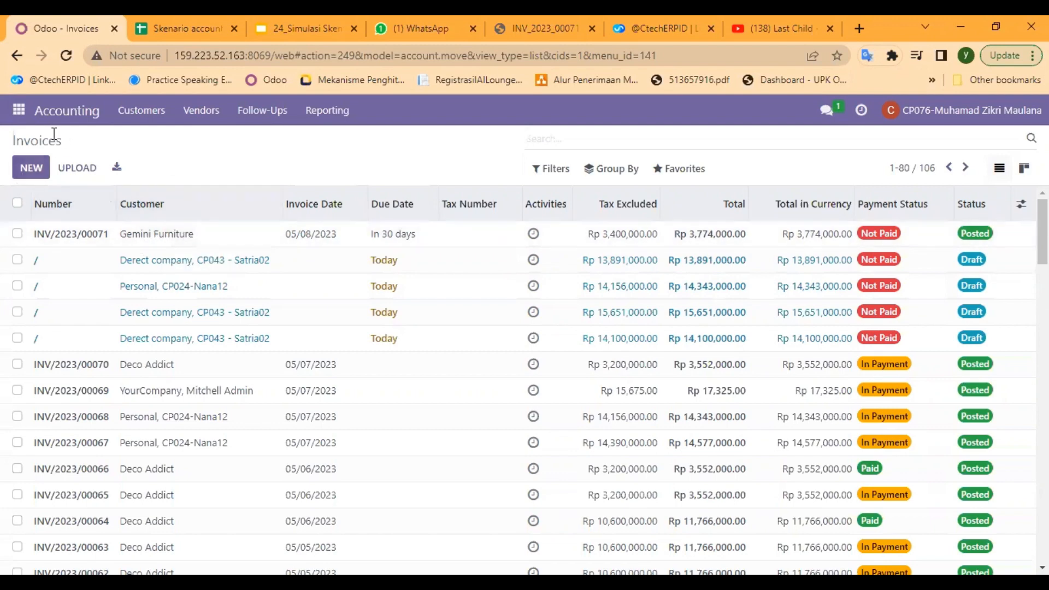
left_click(32, 168)
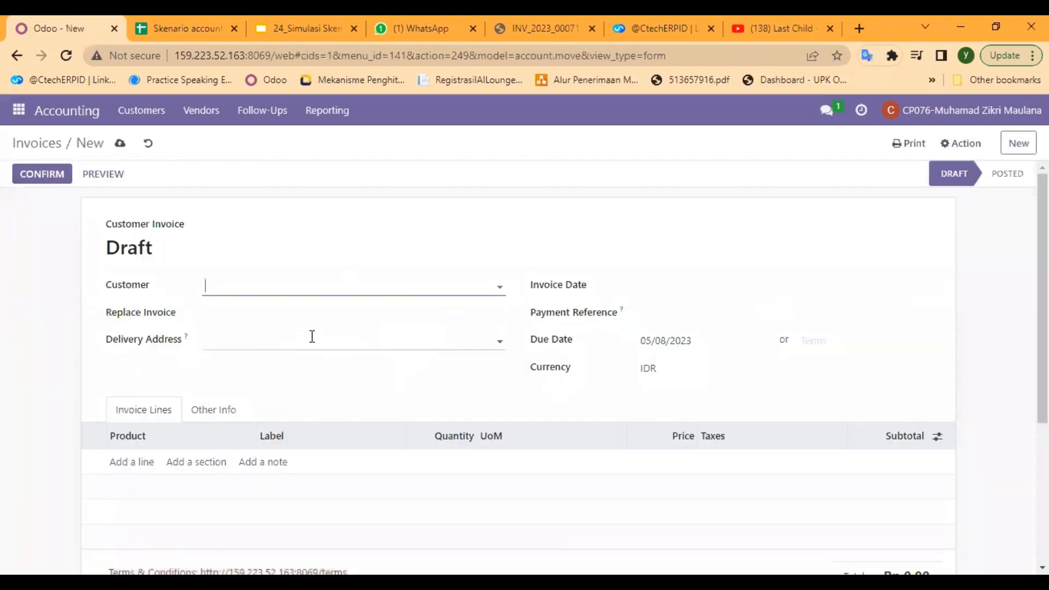
left_click(150, 21)
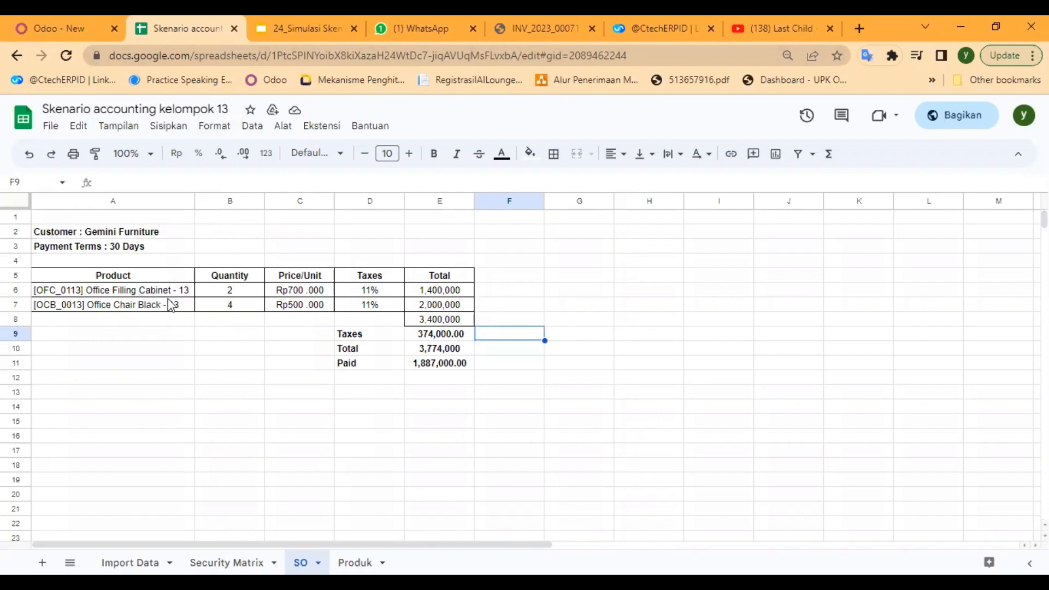
left_click(47, 18)
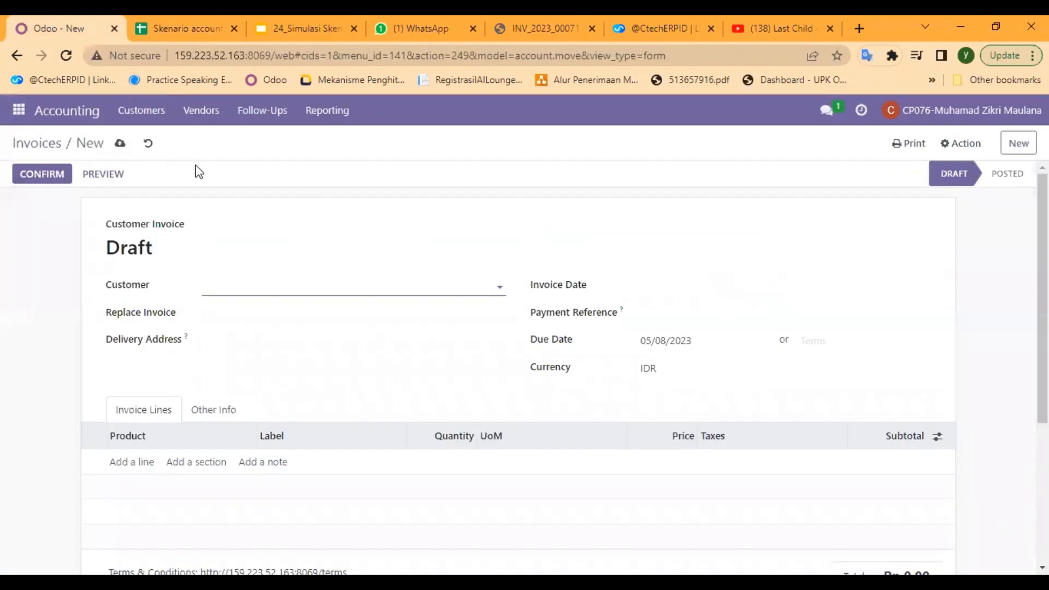
left_click(39, 145)
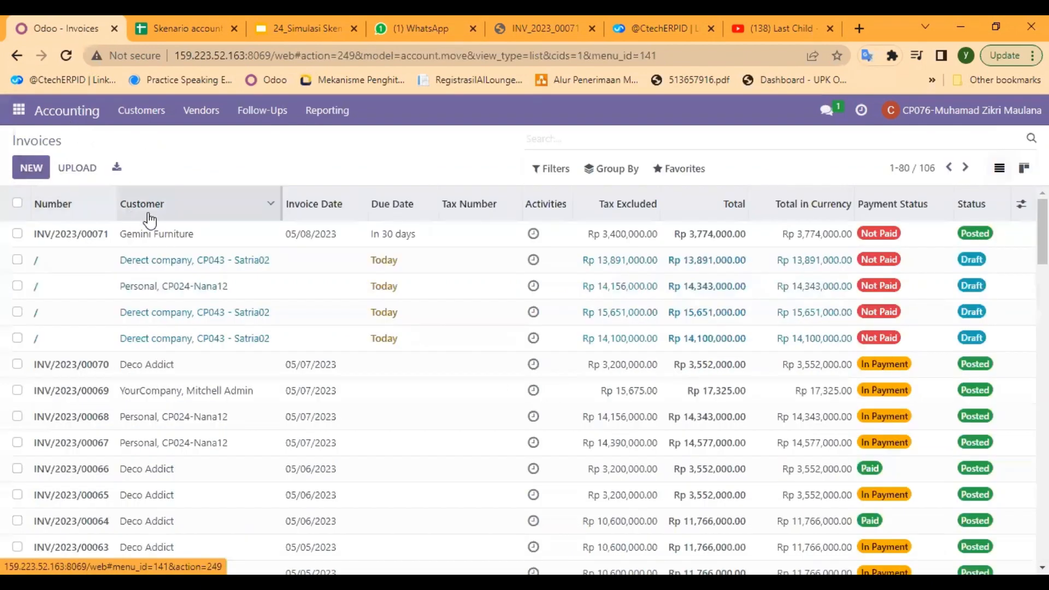
- Open the unpaid Gemini Furniture invoice dated 05/08/2023 and compare it with the SO sheet of the Skenario accounting kelompok 13 spreadsheet
left_click(185, 239)
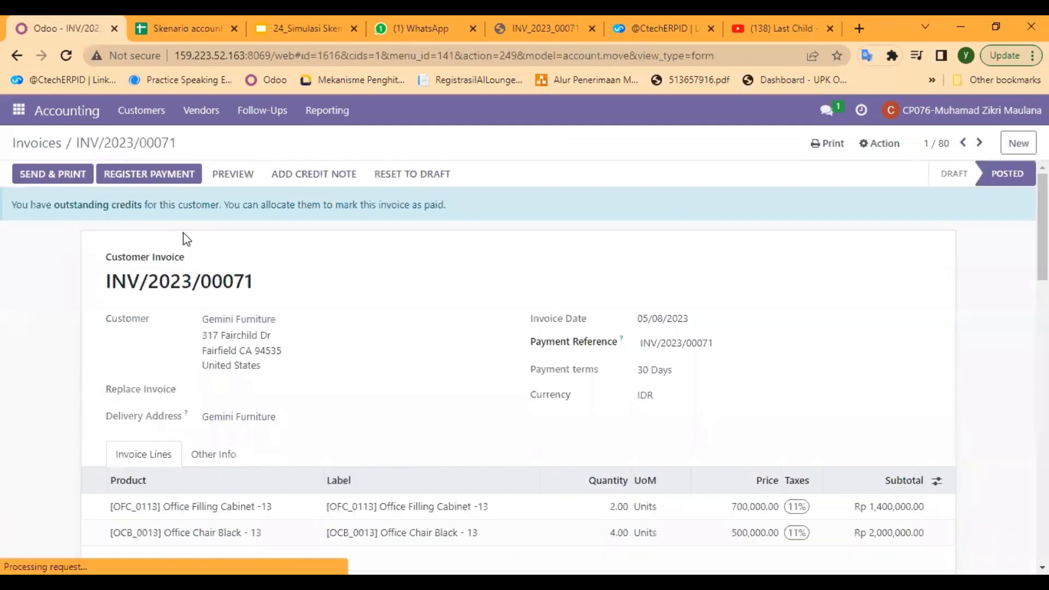
scroll(391, 377, "down", 1)
scroll(391, 373, "up", 1)
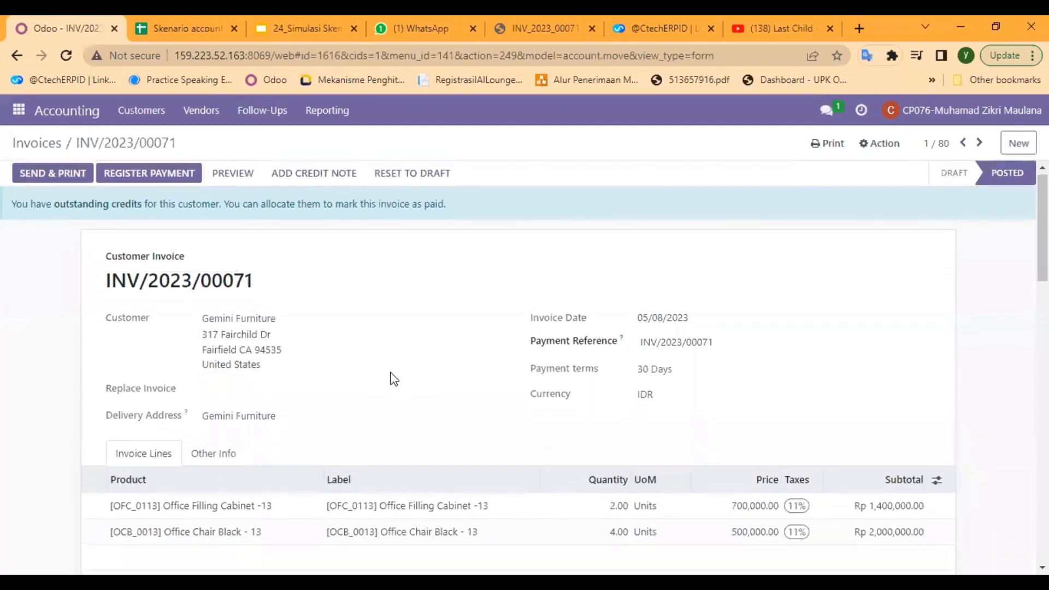
scroll(391, 373, "down", 1)
left_click(159, 19)
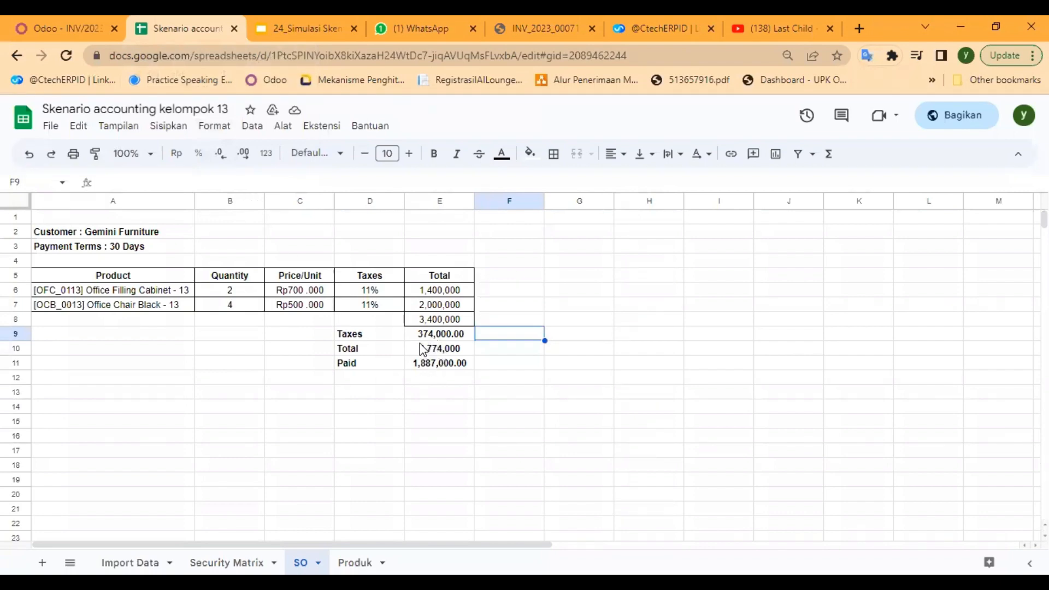
left_click(148, 232)
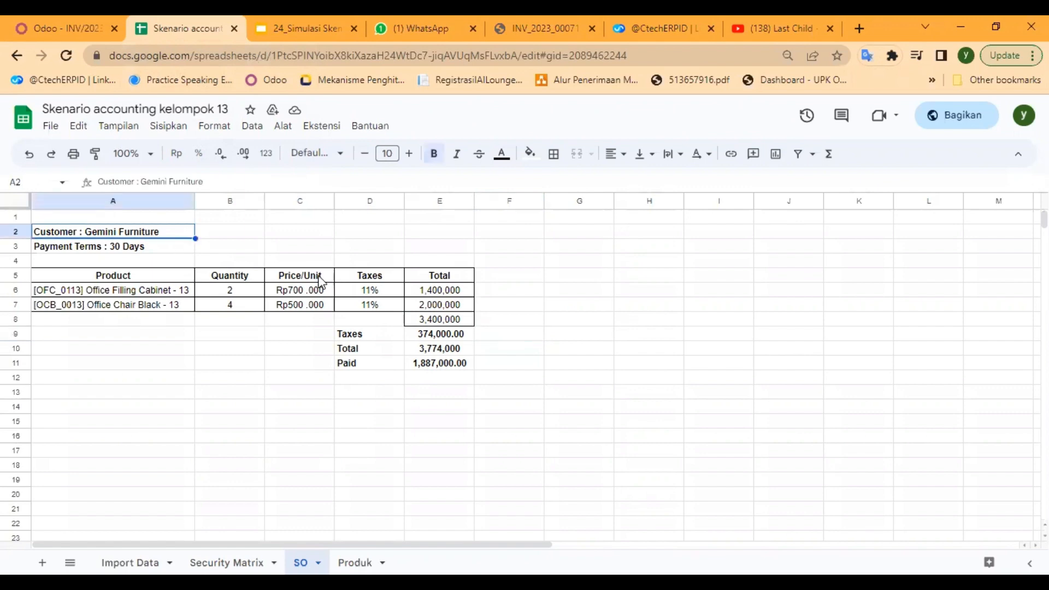
left_click(81, 28)
scroll(483, 339, "up", 1)
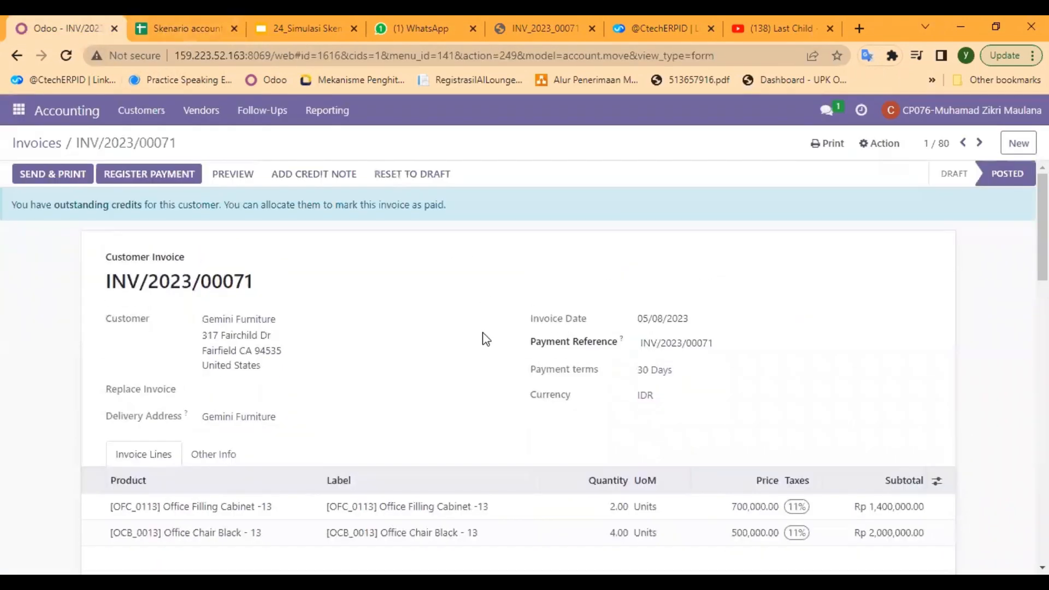
- Reset the Gemini Furniture invoice to draft, review its payment terms and product lines, and confirm it again
left_click(412, 179)
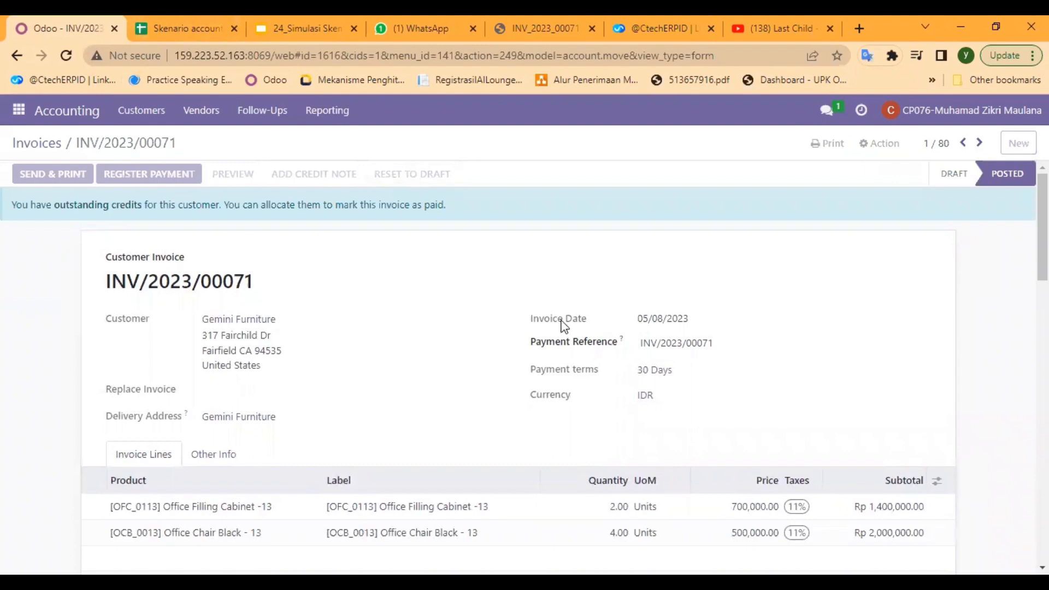
scroll(565, 326, "down", 1)
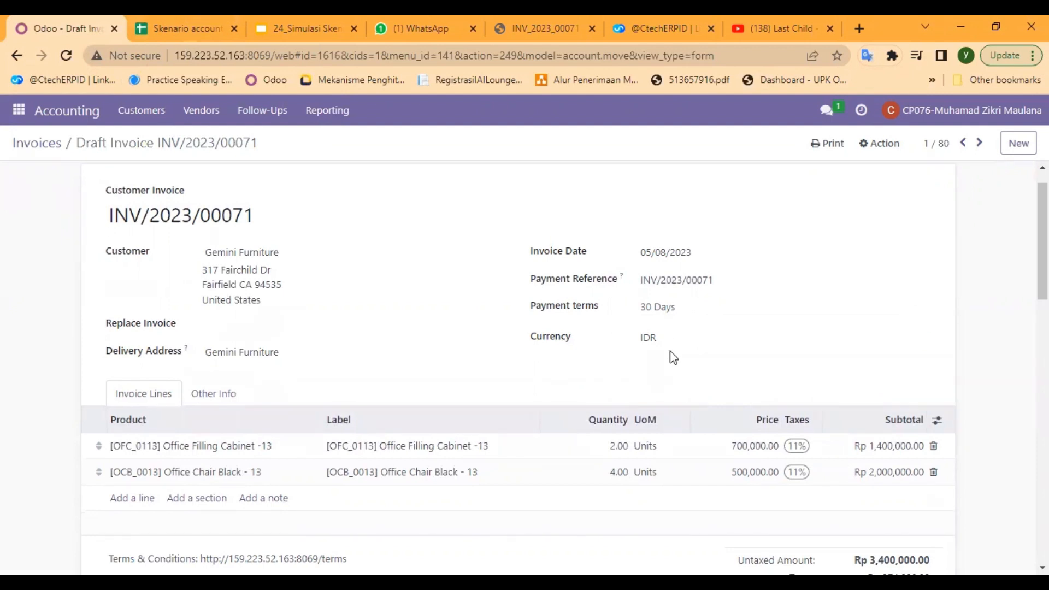
scroll(672, 356, "down", 1)
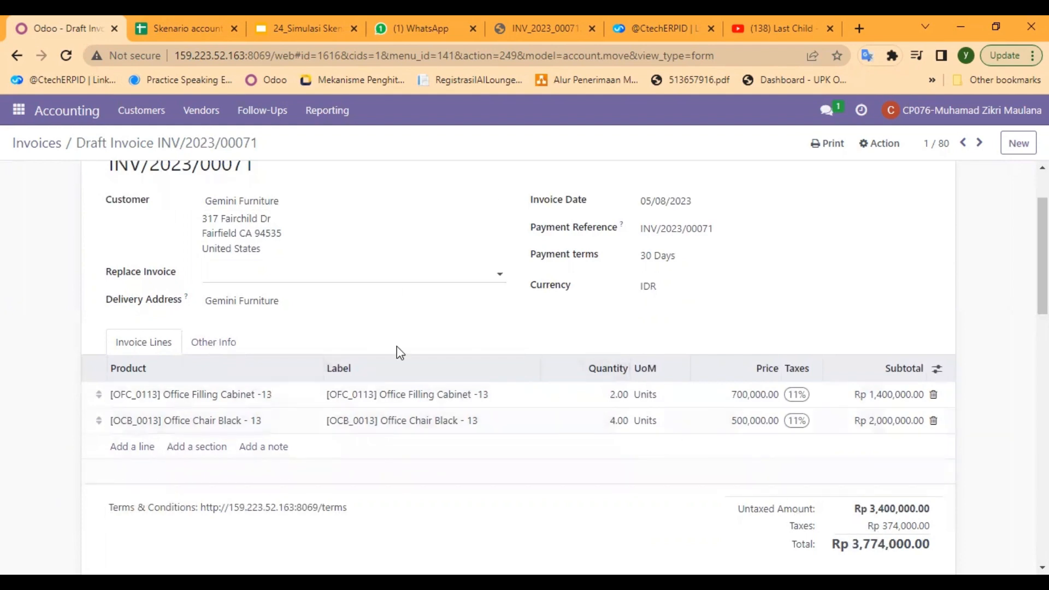
scroll(398, 352, "up", 2)
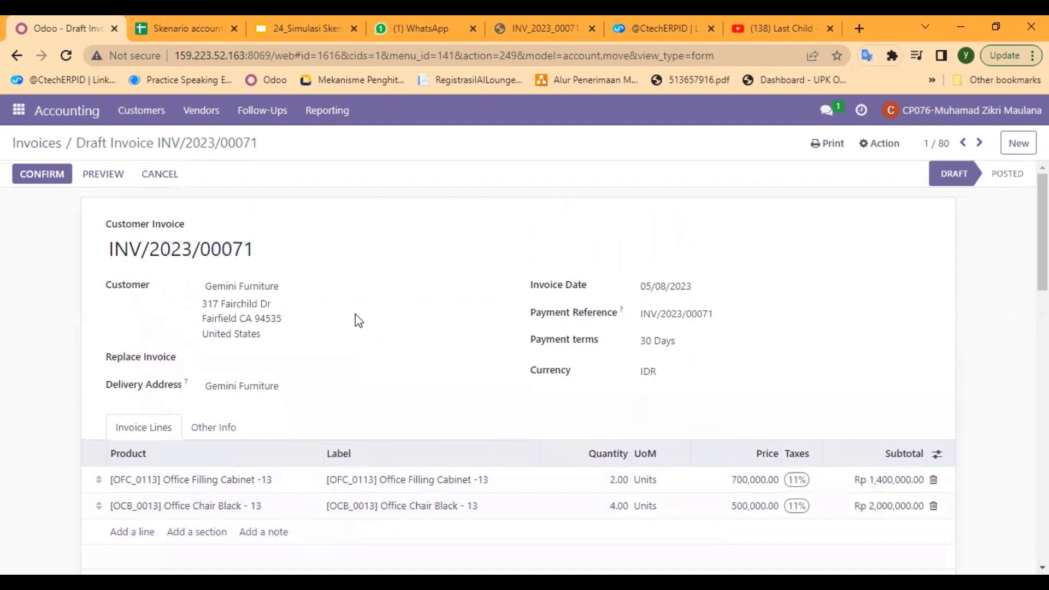
left_click(48, 174)
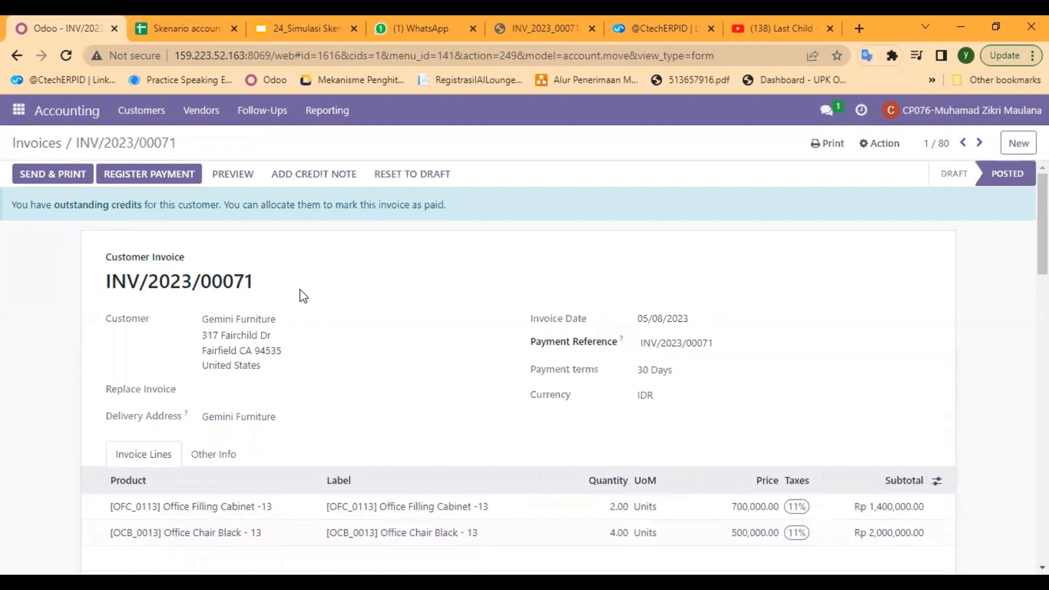
scroll(299, 295, "down", 2)
scroll(300, 295, "up", 2)
left_click(166, 178)
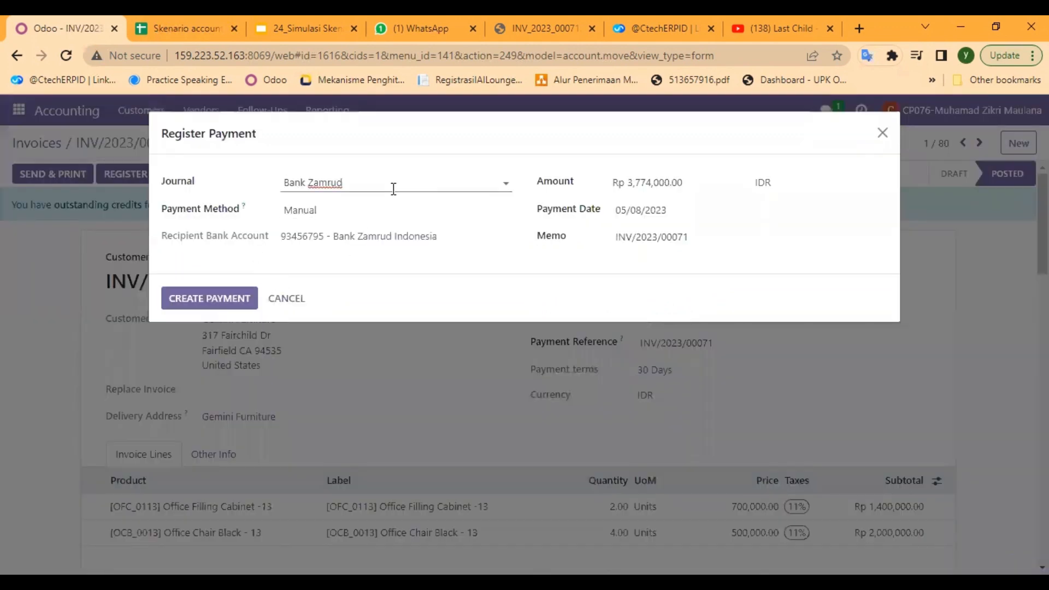
left_click(507, 180)
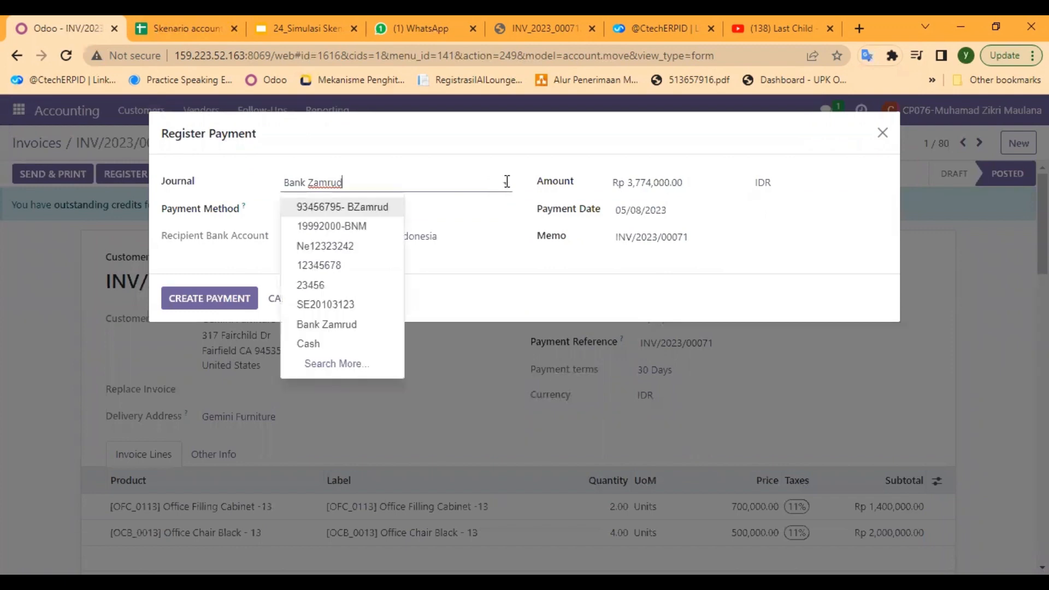
left_click(347, 345)
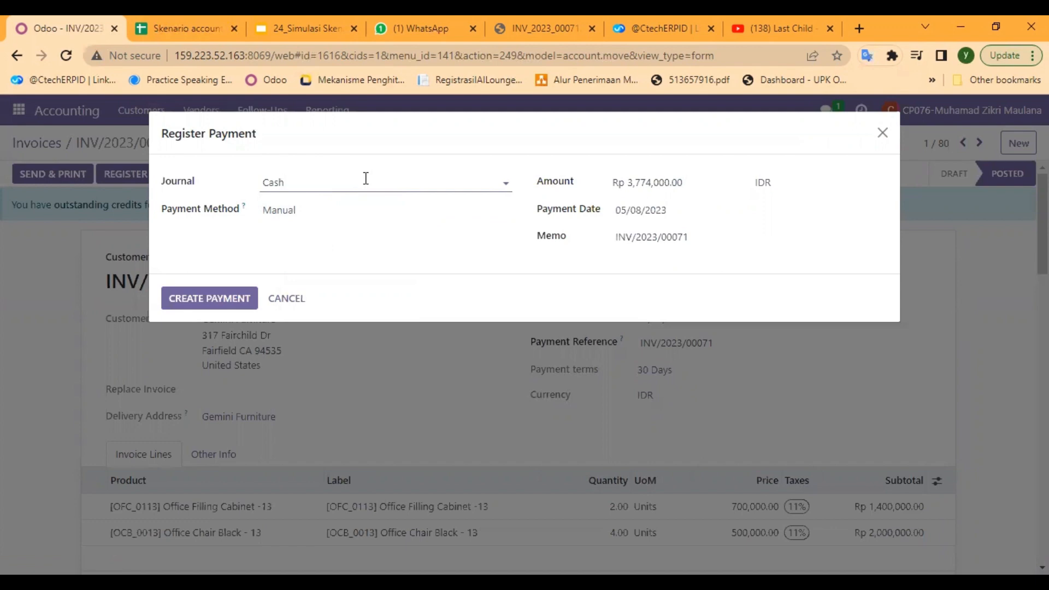
left_click(683, 182)
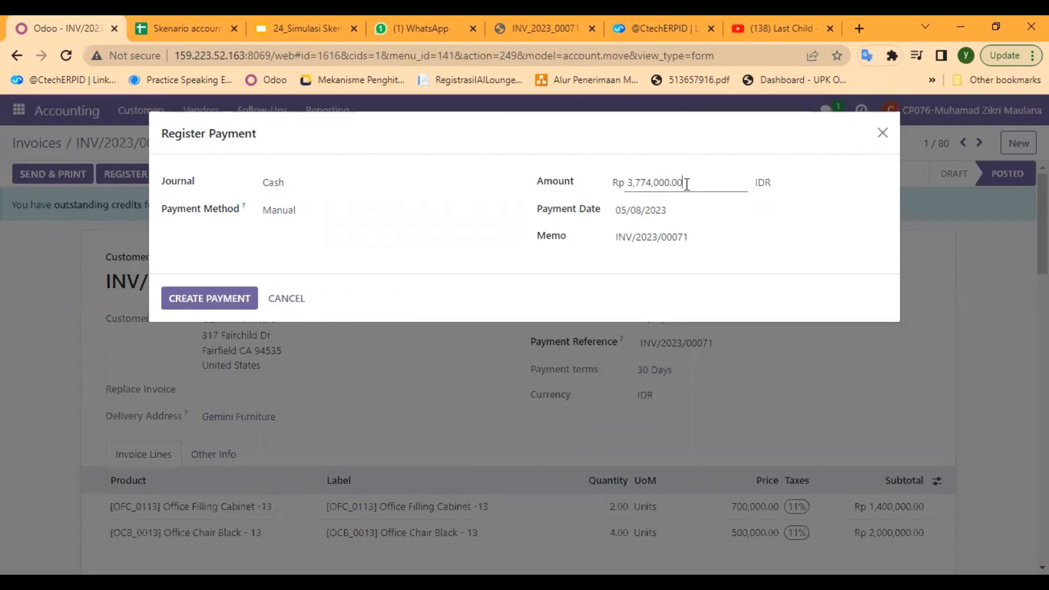
left_click_drag(687, 183, 628, 178)
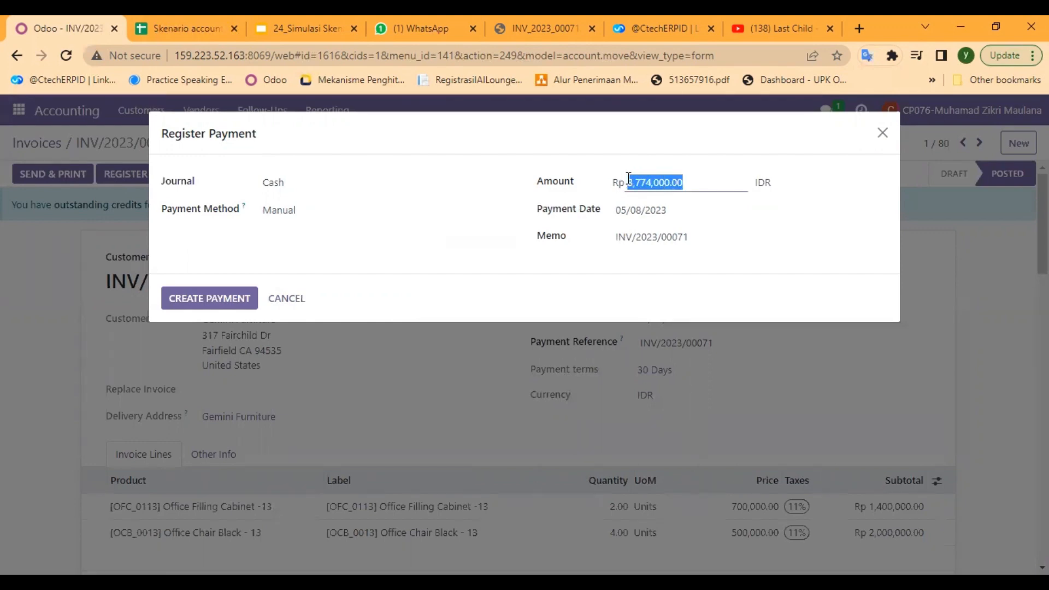
key("BackSpace")
left_click(883, 18)
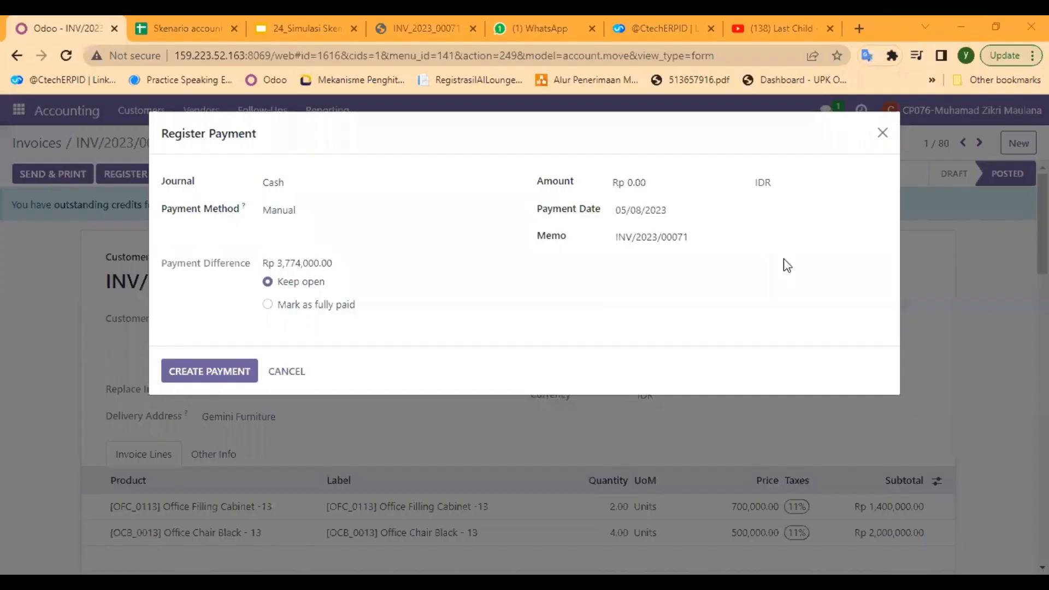
left_click(678, 186)
type("1887000")
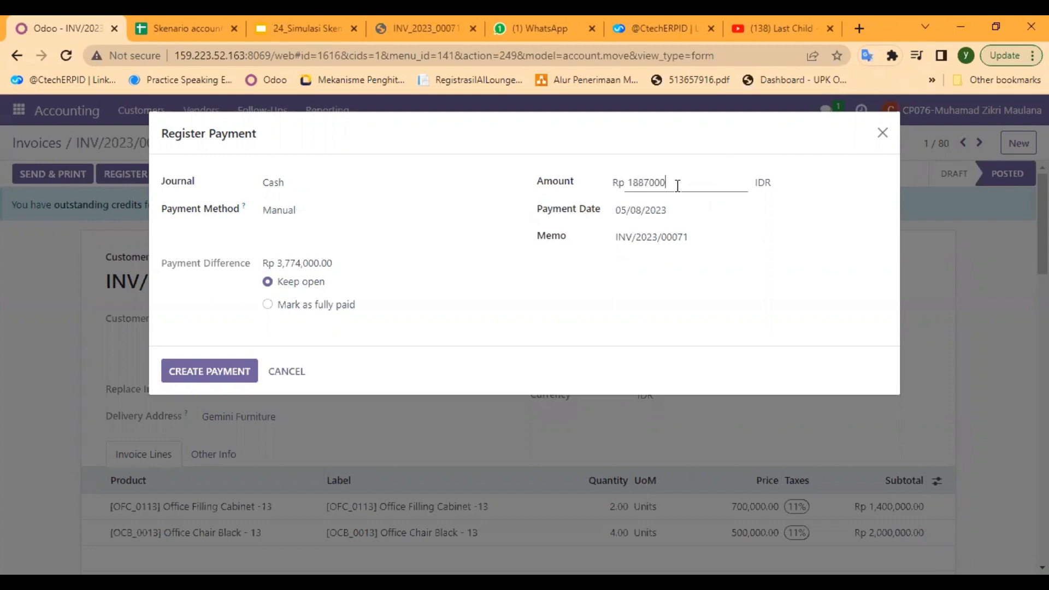
left_click(819, 271)
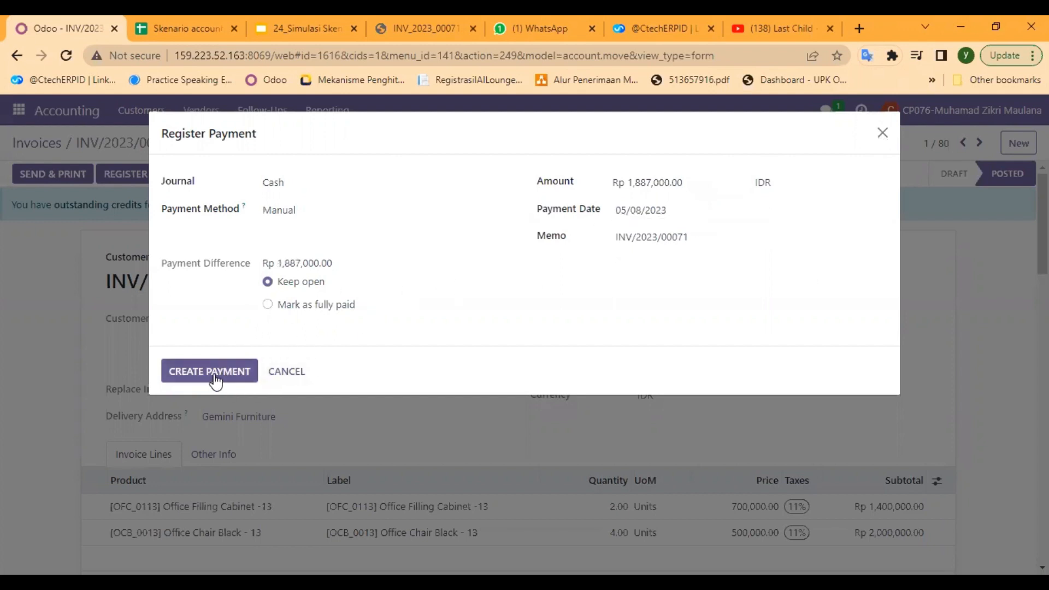
left_click(882, 134)
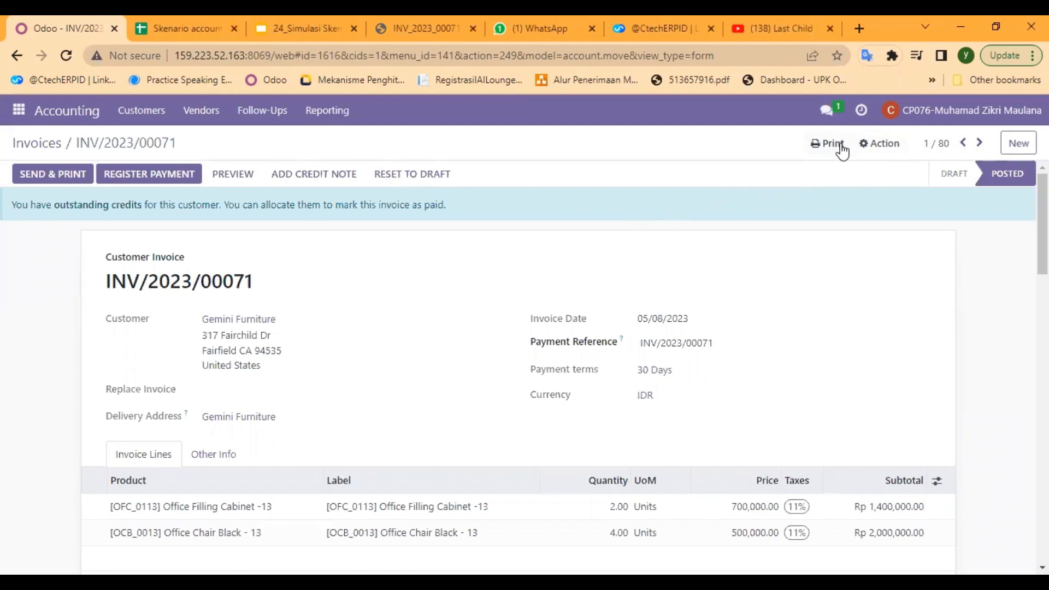
- Register a payment of Rp 1,887,000 on the Gemini Furniture invoice using the Cash journal, keeping the payment difference open
left_click(163, 185)
left_click(505, 183)
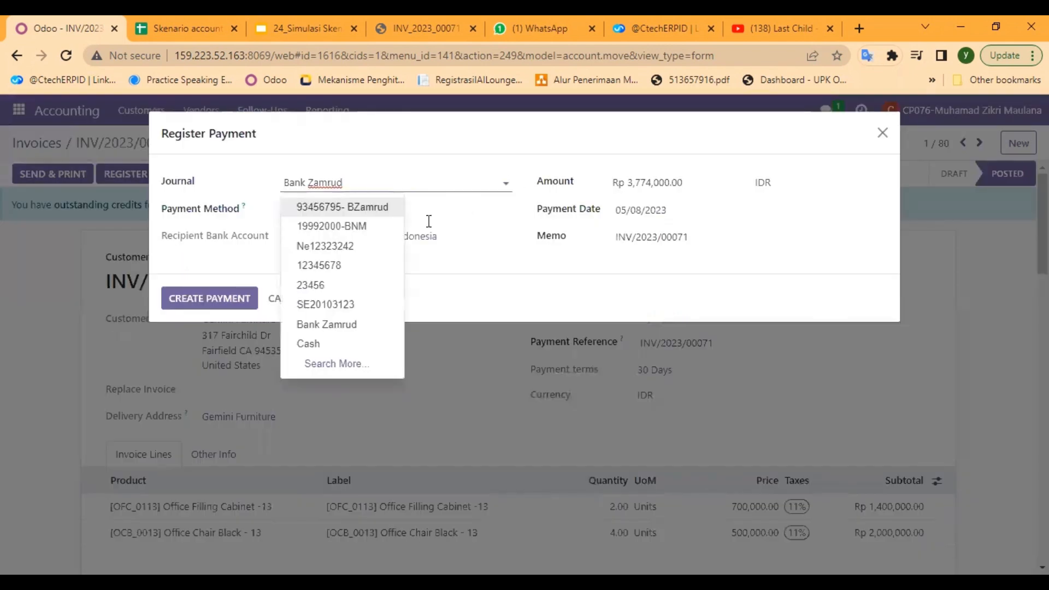
left_click(359, 344)
left_click(569, 185)
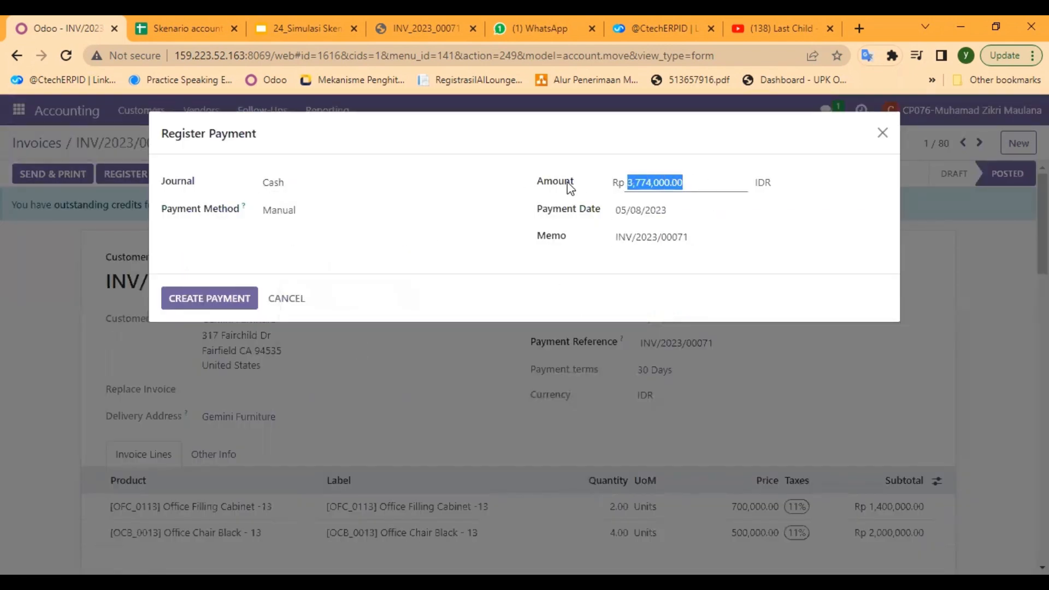
type("18870")
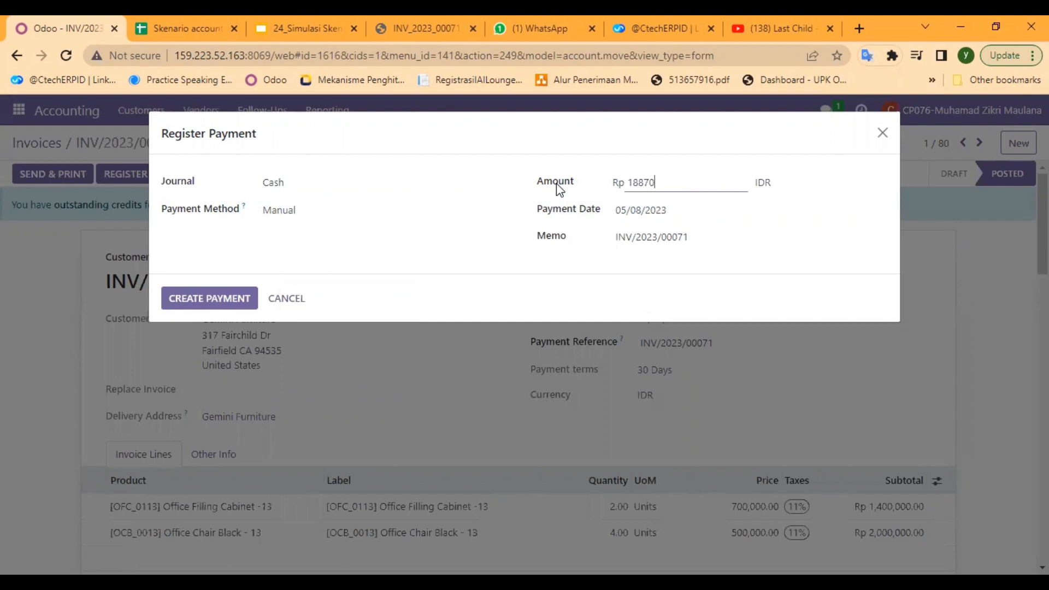
type("00")
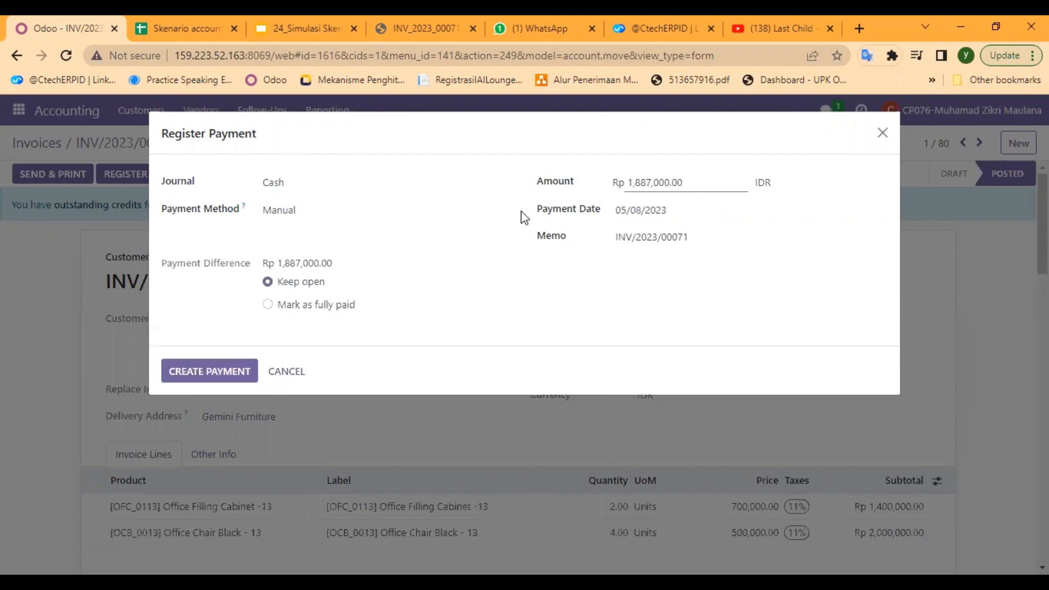
left_click(200, 370)
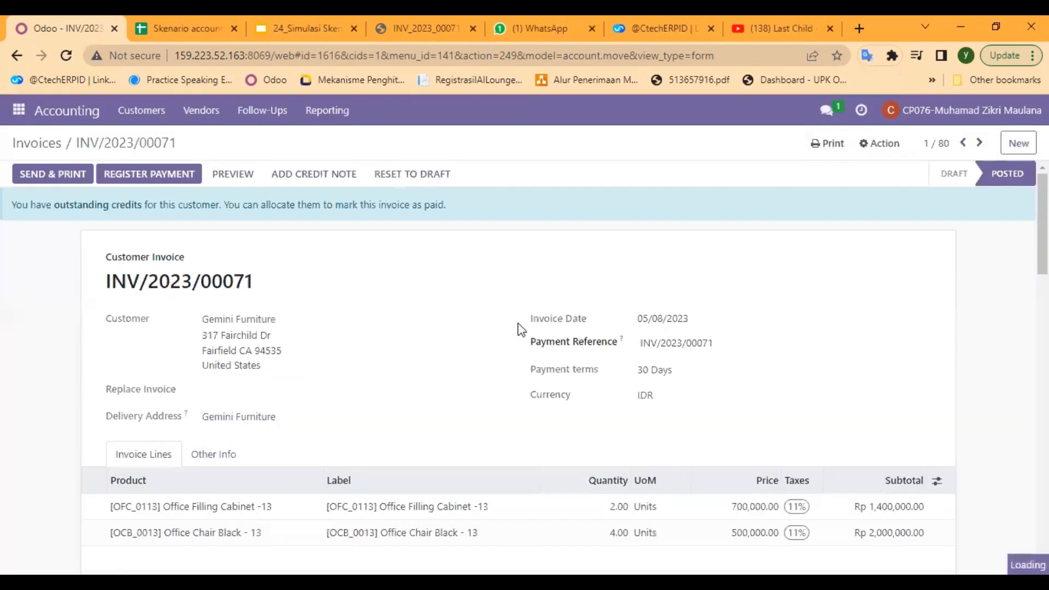
- Print the partially paid Gemini Furniture invoice as a PDF with the Invoices report
scroll(431, 297, "down", 1)
scroll(431, 297, "up", 1)
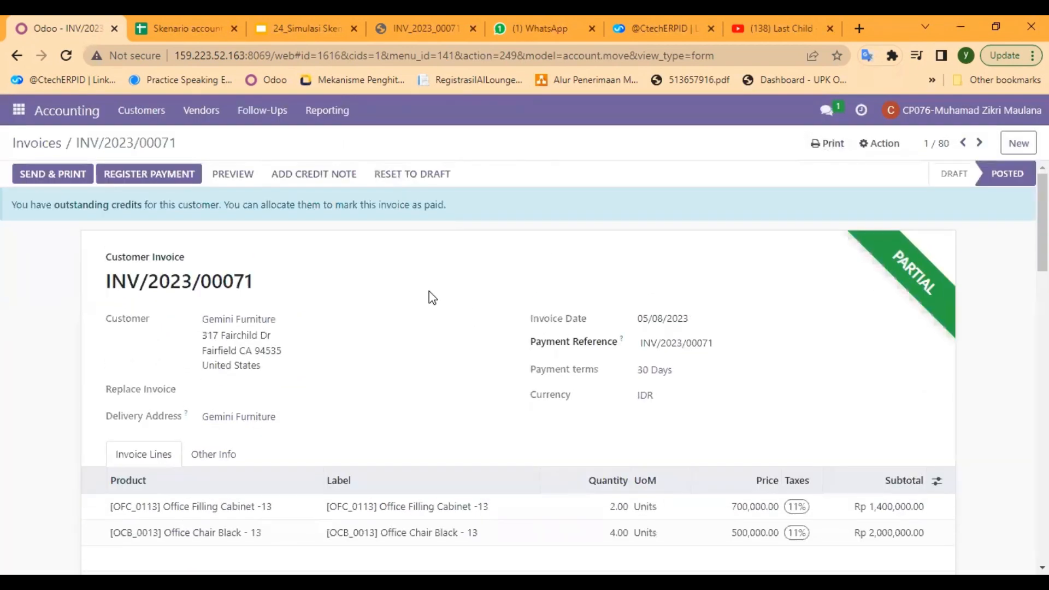
left_click(817, 148)
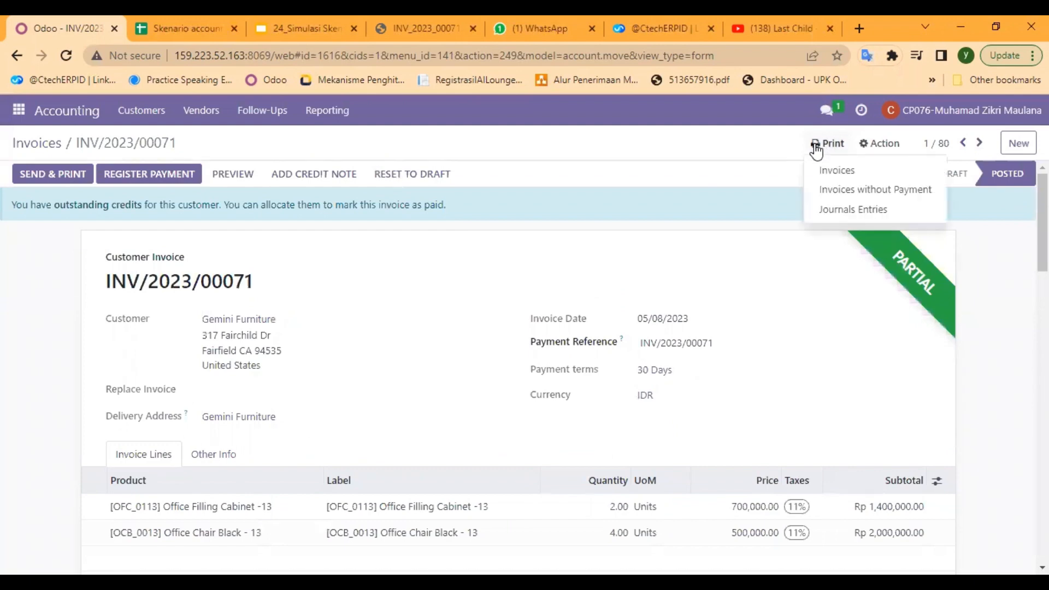
left_click(836, 171)
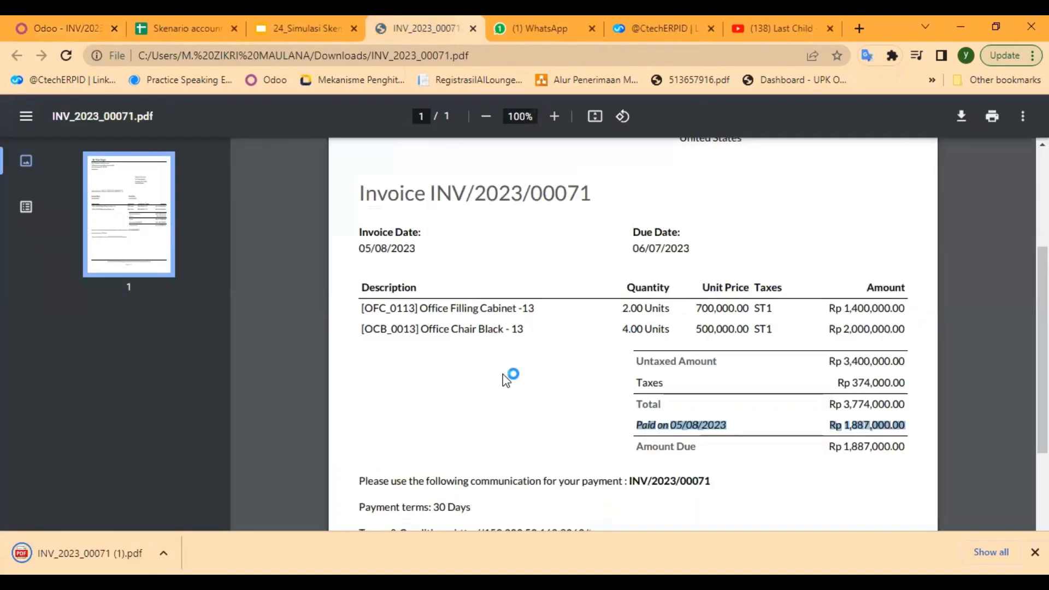
- Examine the invoice PDF's product lines, taxes, total, registered payment, amount due and payment terms
scroll(571, 356, "down", 2)
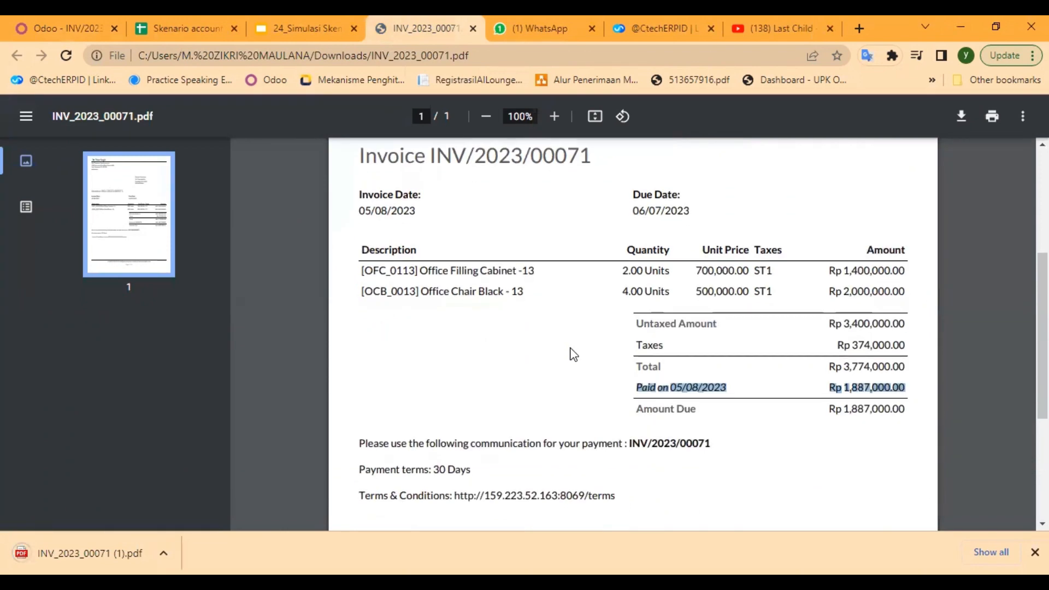
scroll(571, 355, "up", 2)
scroll(572, 354, "up", 3)
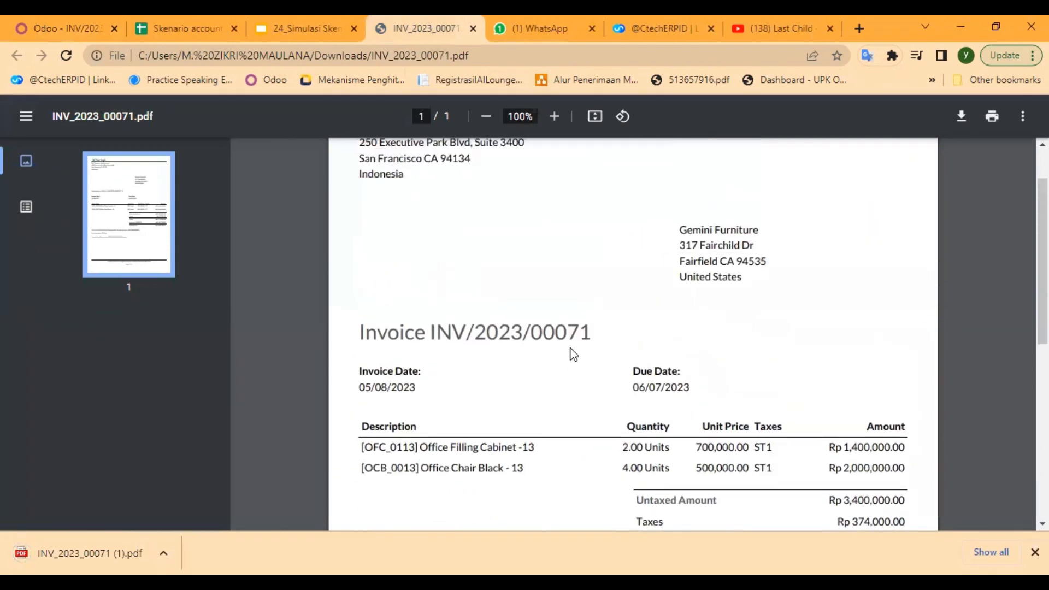
scroll(572, 354, "down", 3)
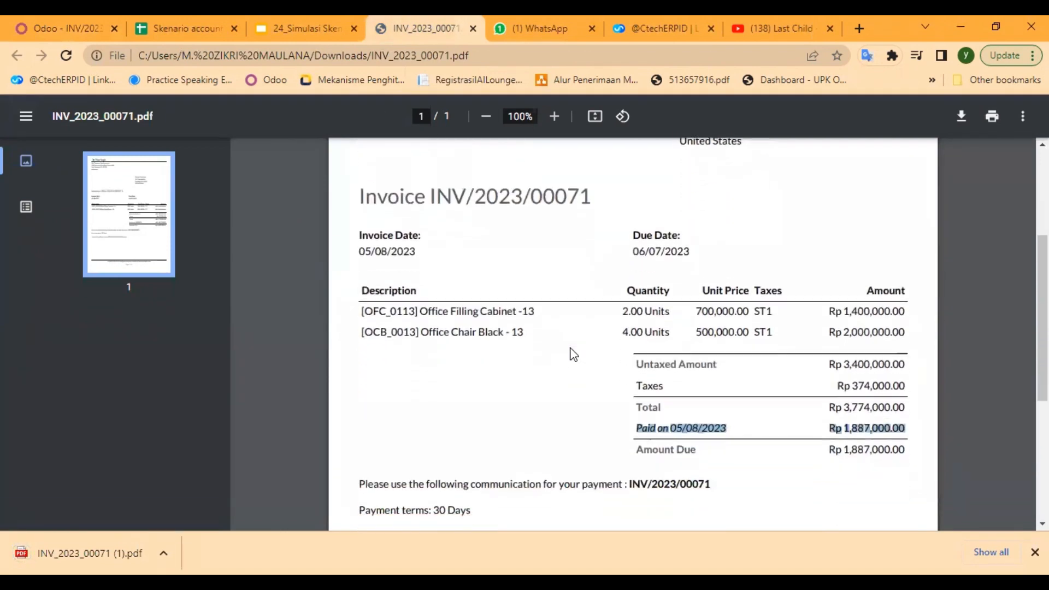
scroll(572, 354, "down", 1)
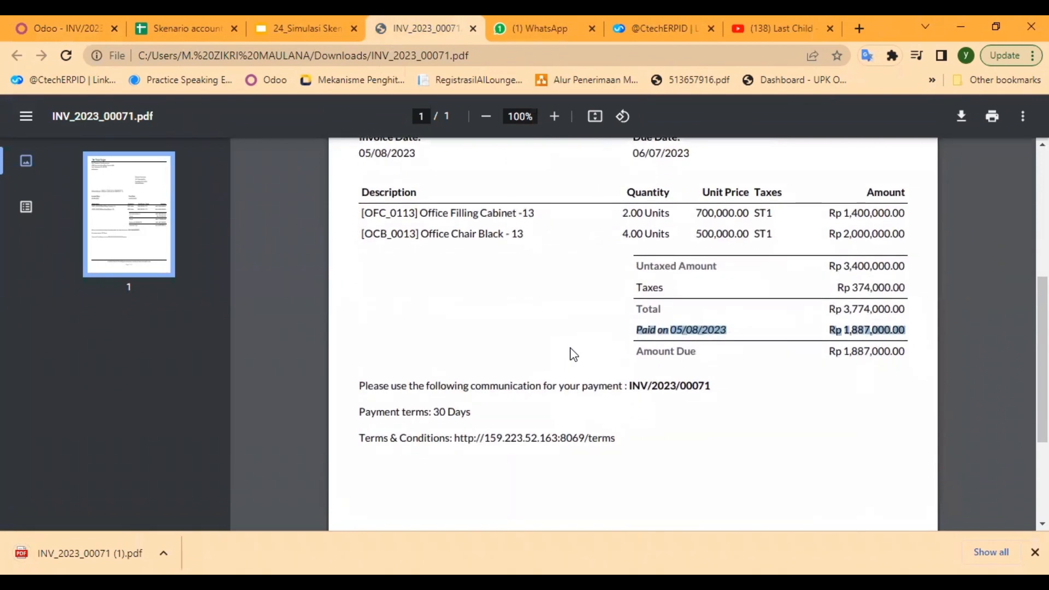
scroll(572, 354, "up", 2)
scroll(572, 354, "down", 1)
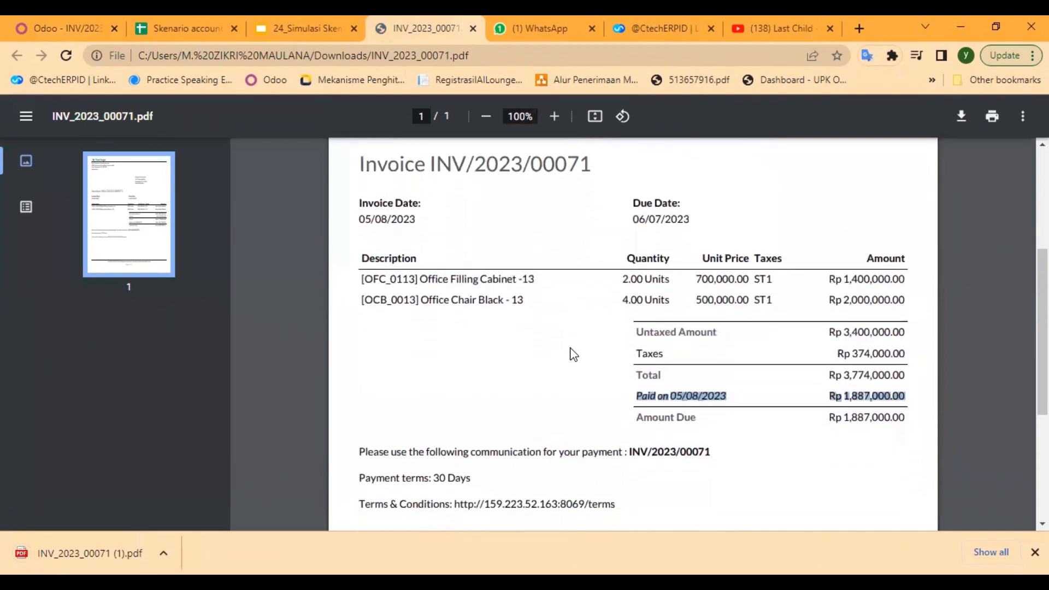
scroll(572, 354, "down", 1)
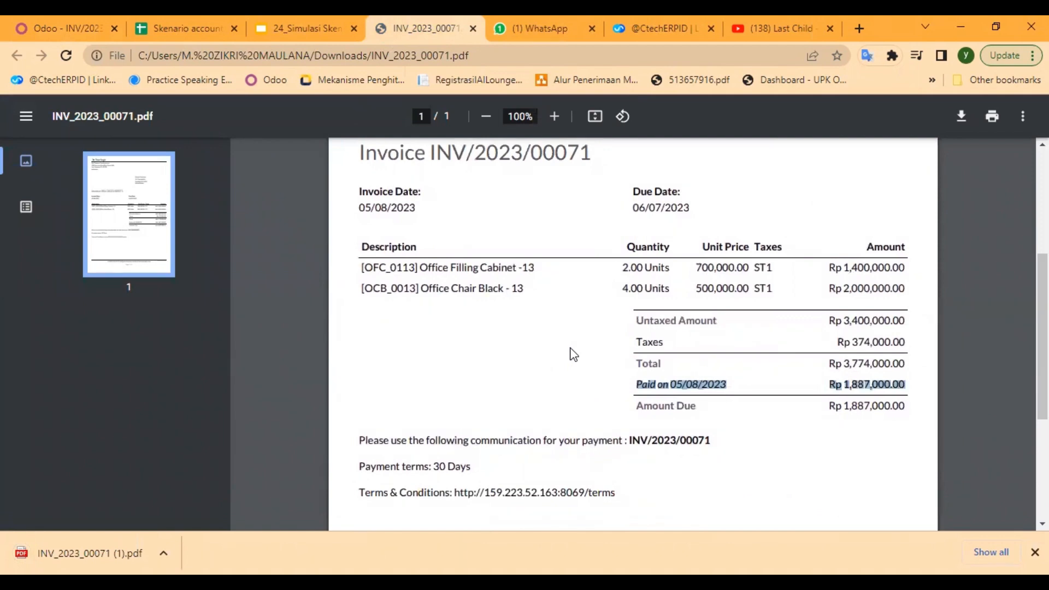
scroll(572, 354, "down", 1)
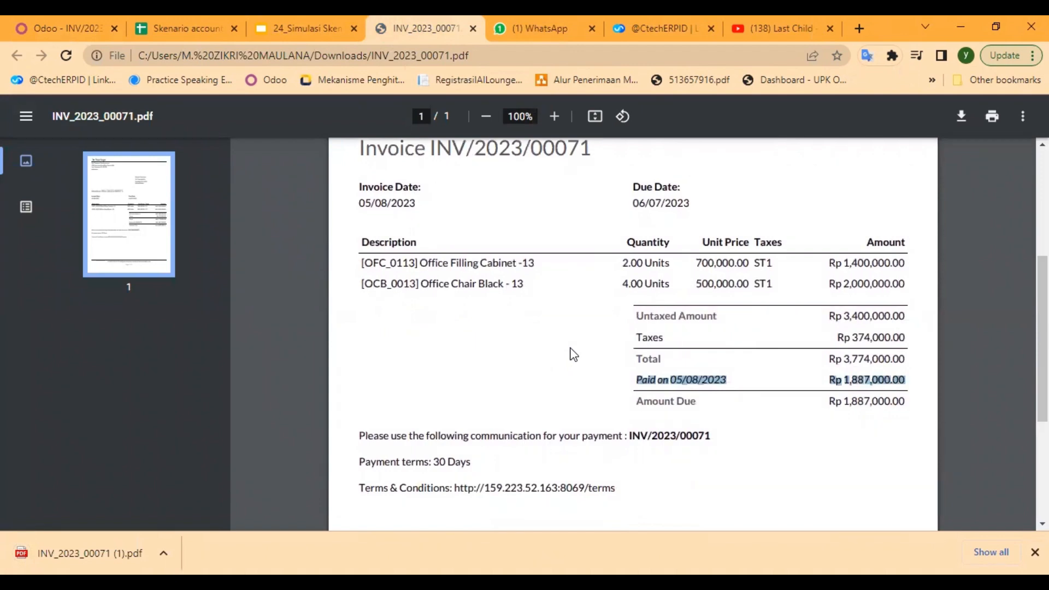
scroll(573, 355, "down", 1)
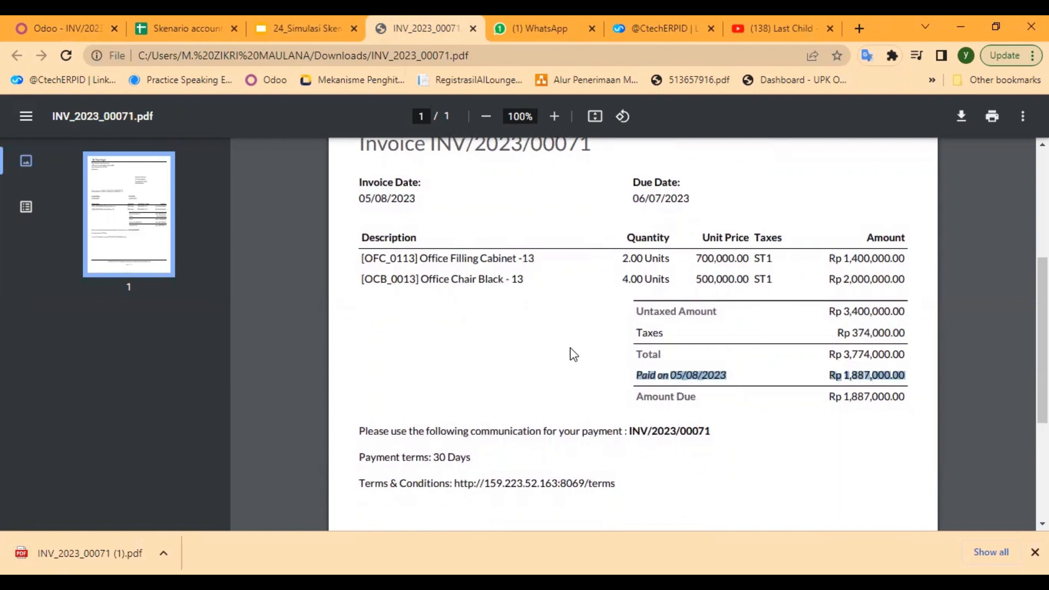
scroll(440, 328, "down", 1)
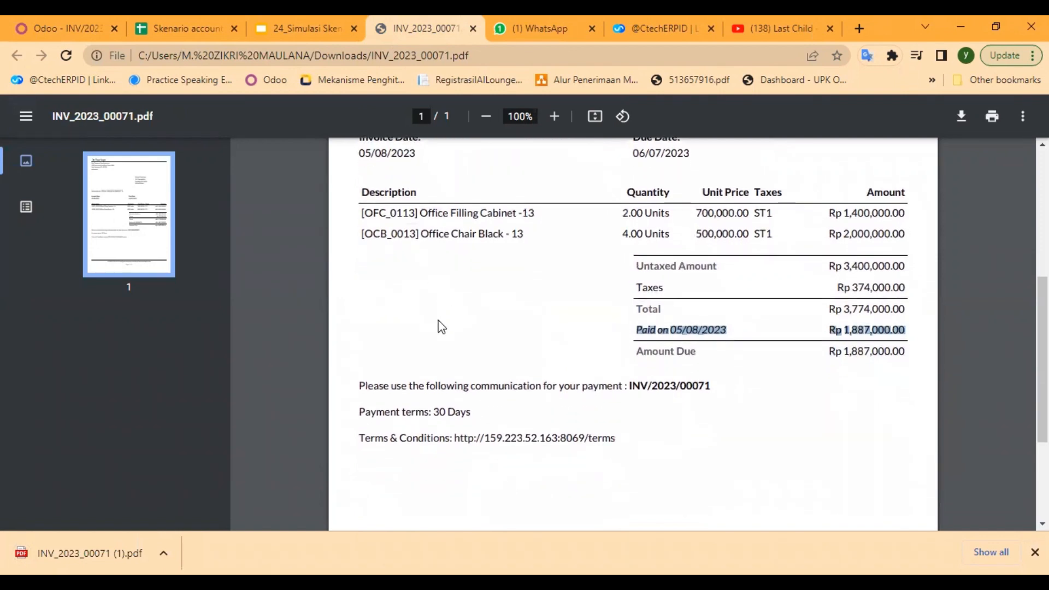
scroll(441, 327, "up", 3)
scroll(442, 327, "down", 1)
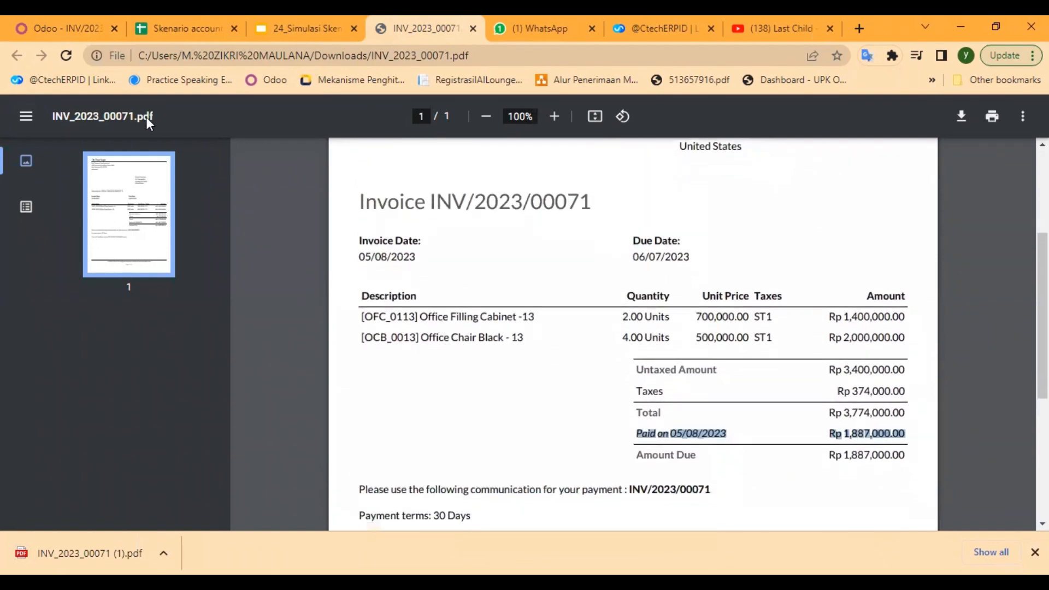
- Return to Odoo and open the direct message conversation with the colleague who handles the cash statement in Discuss
left_click(50, 29)
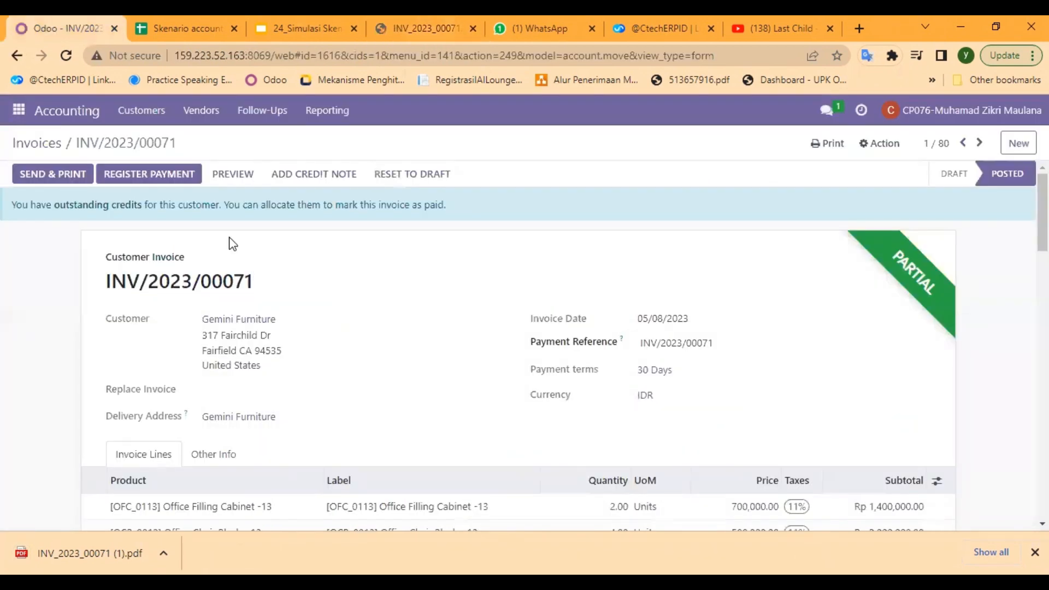
left_click(18, 112)
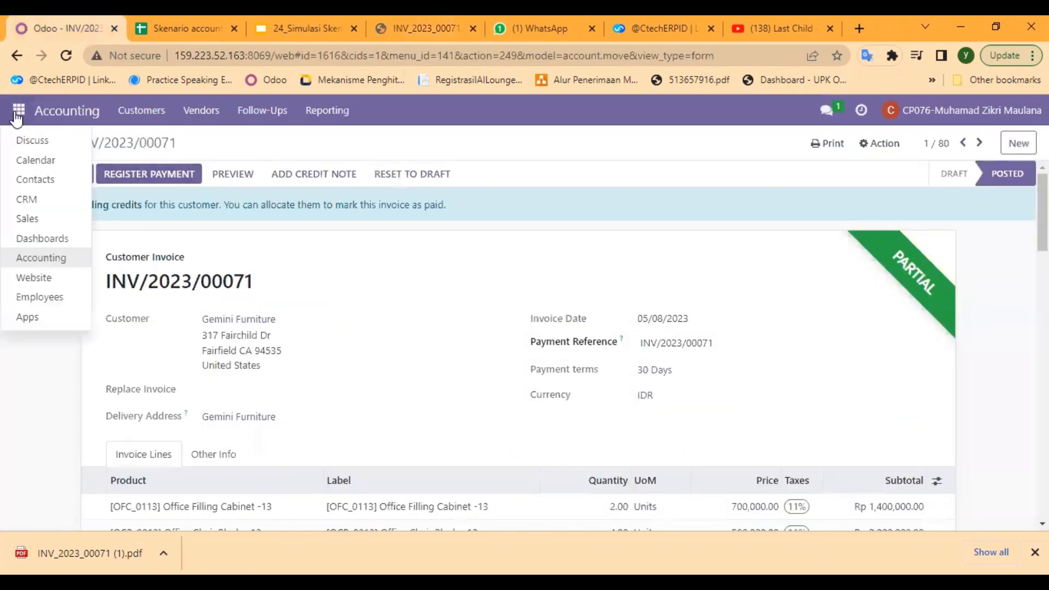
left_click(33, 140)
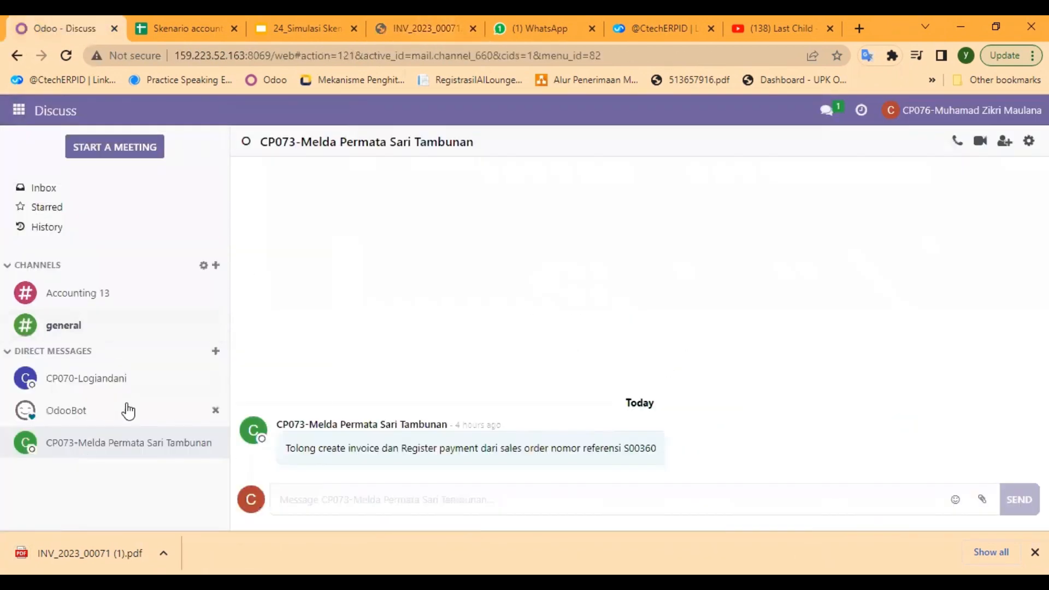
left_click(96, 387)
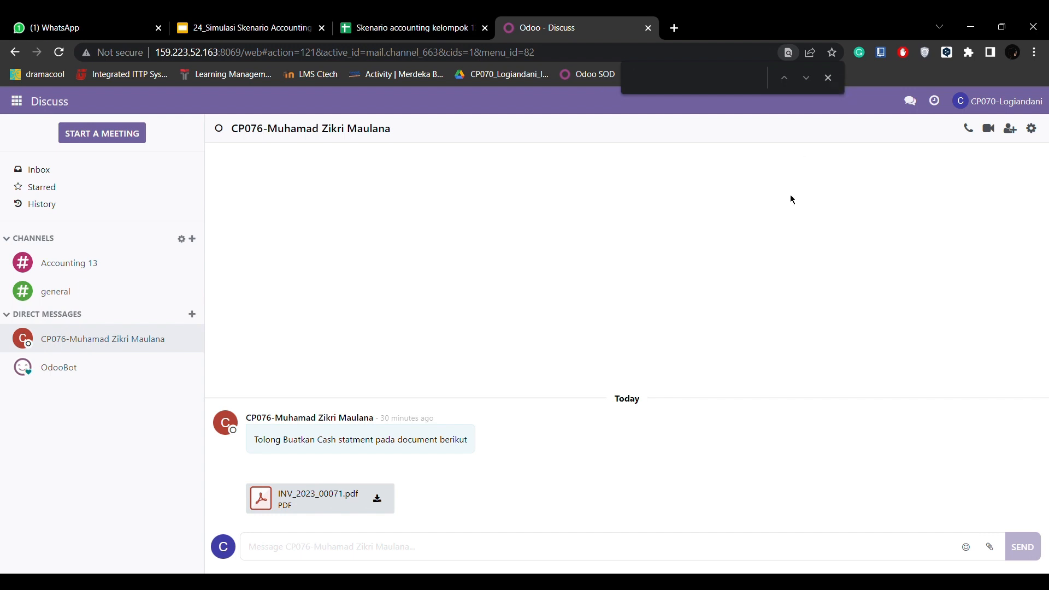
- Close the find bar and open the Cash journal's transactions from the Accounting dashboard
left_click(828, 77)
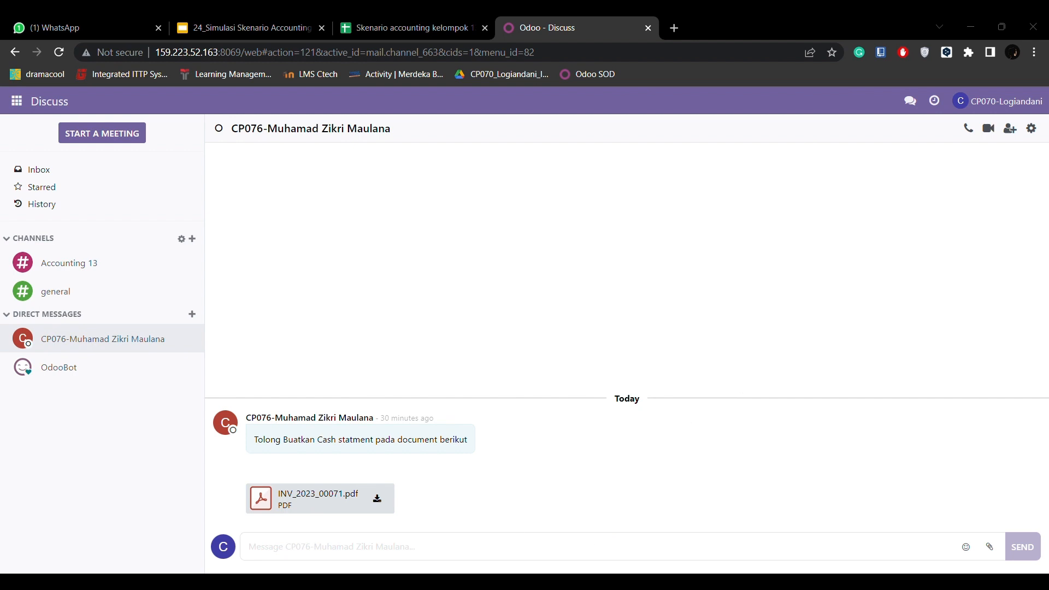
left_click(17, 101)
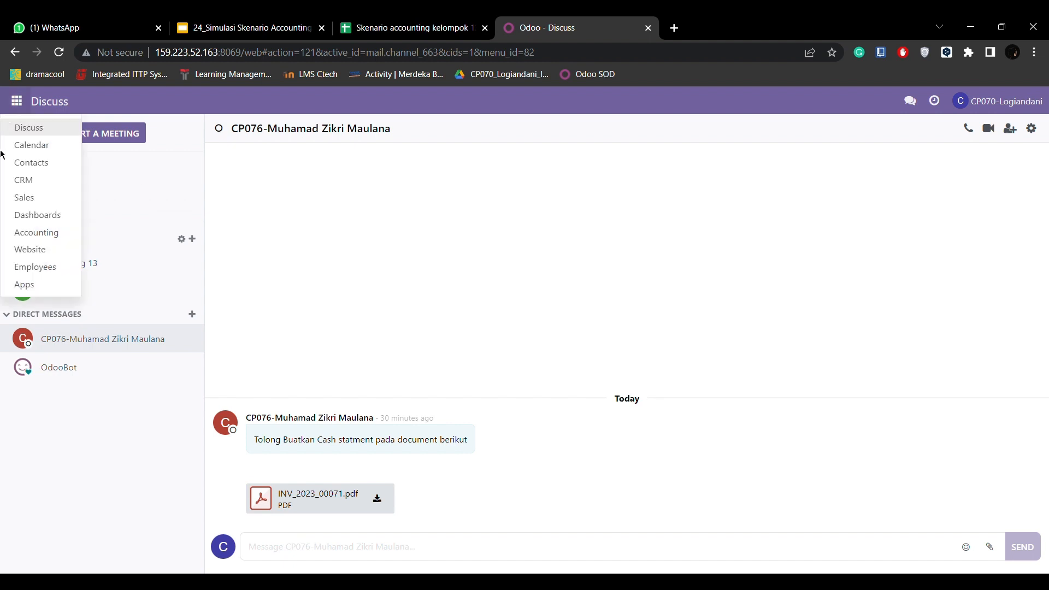
left_click(55, 236)
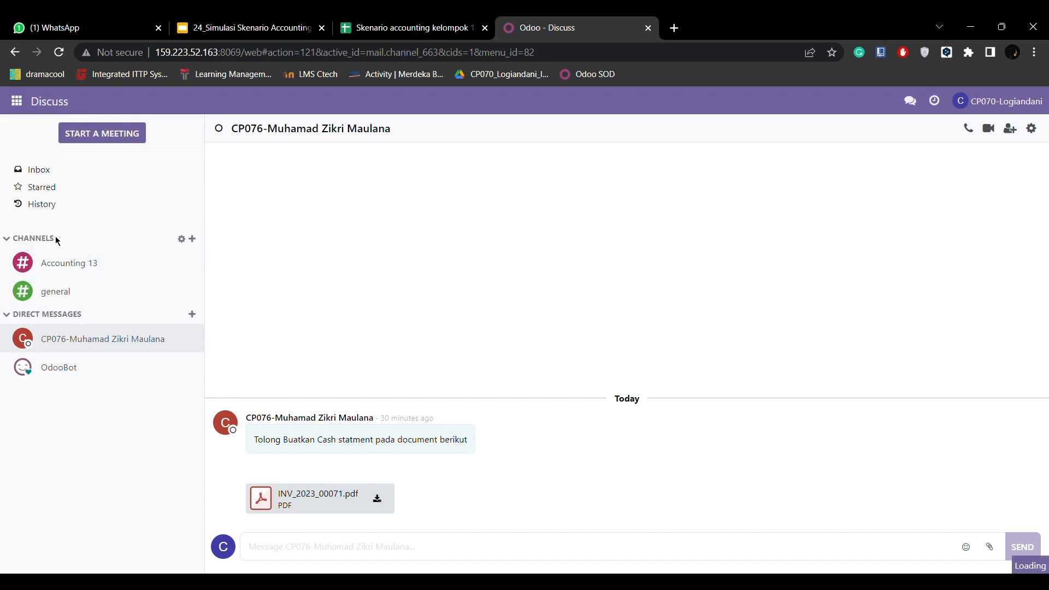
scroll(424, 466, "down", 3)
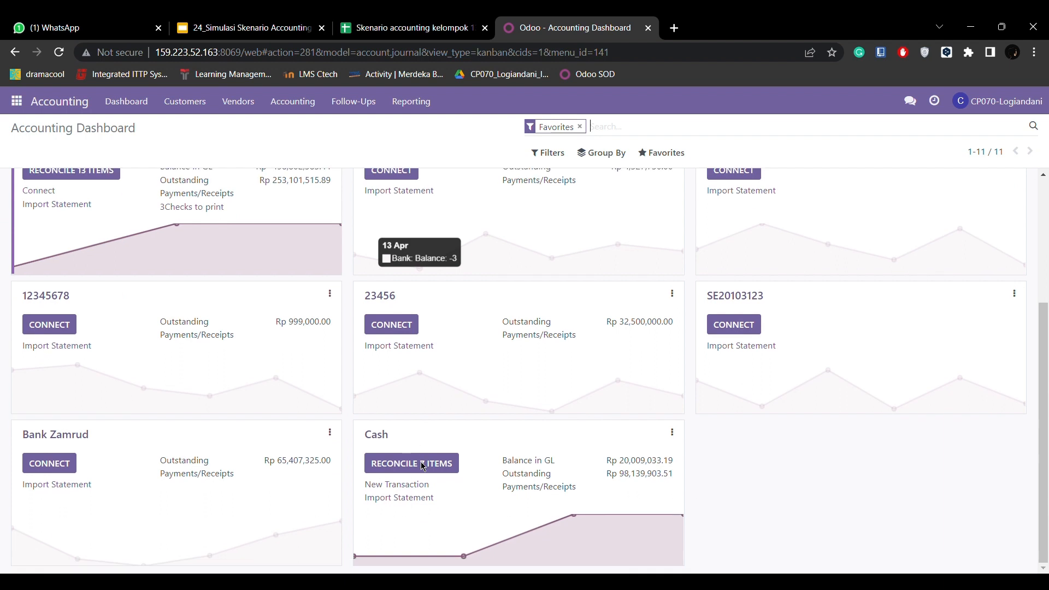
left_click(672, 434)
left_click(443, 313)
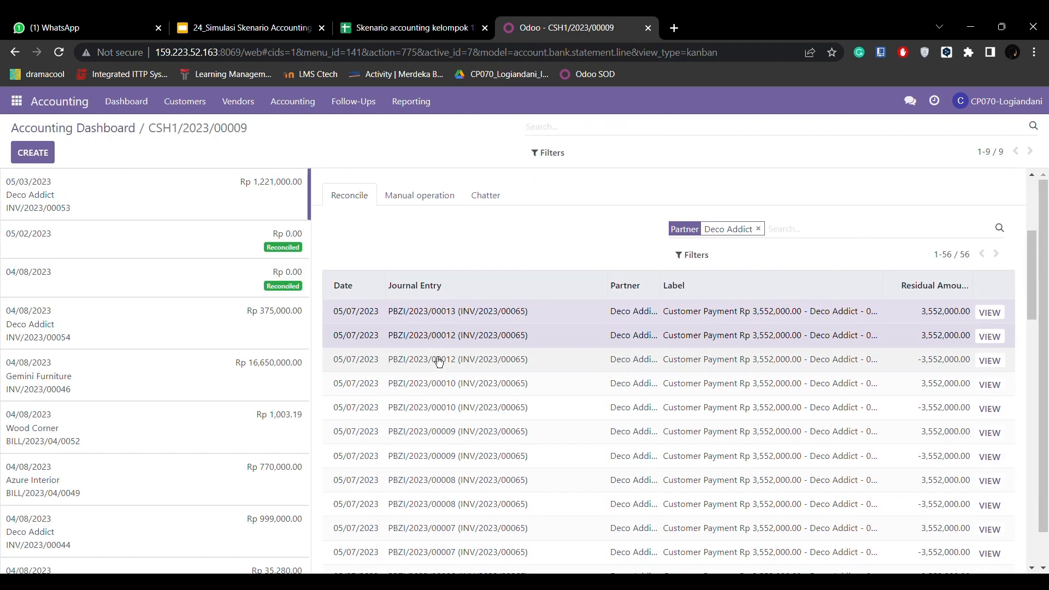
- Create a new cash statement line with the label INV/2023/00071 and the partner Gemini Furniture
left_click(42, 160)
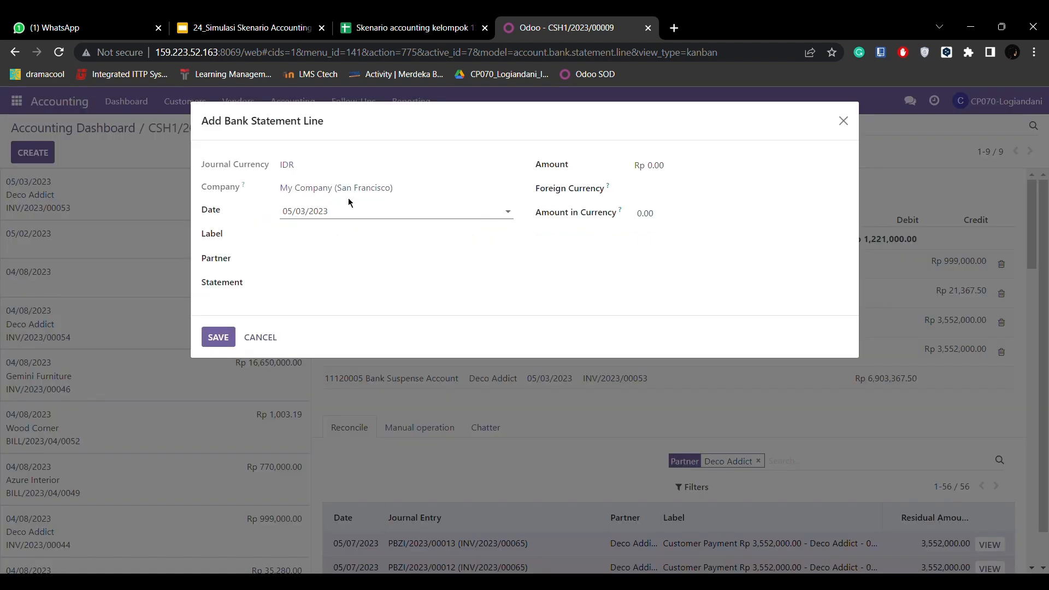
left_click(316, 235)
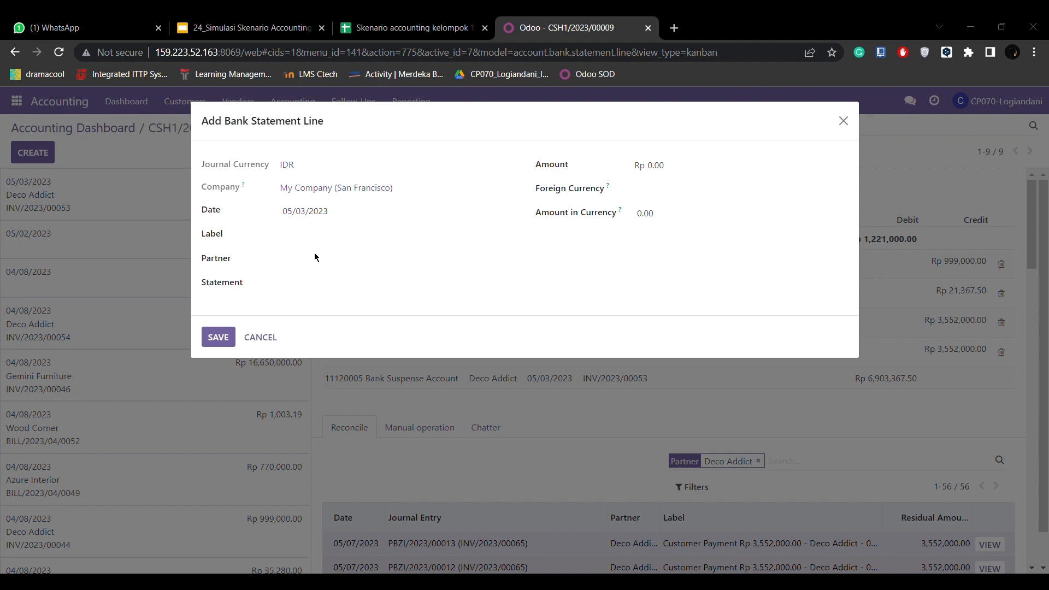
key("alt+Tab")
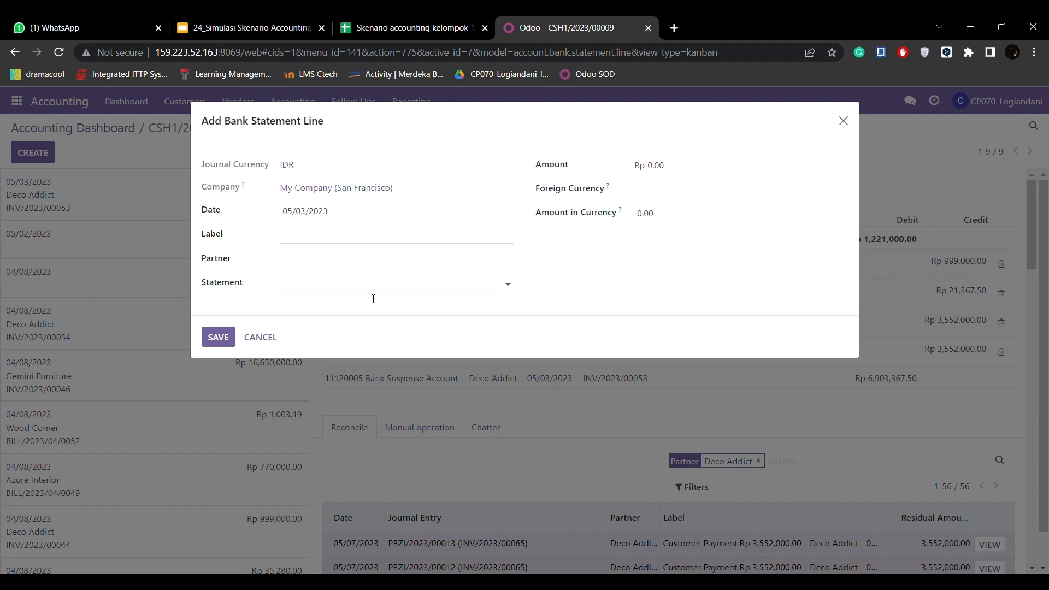
type("INV/2023/00071")
left_click(296, 253)
type("G")
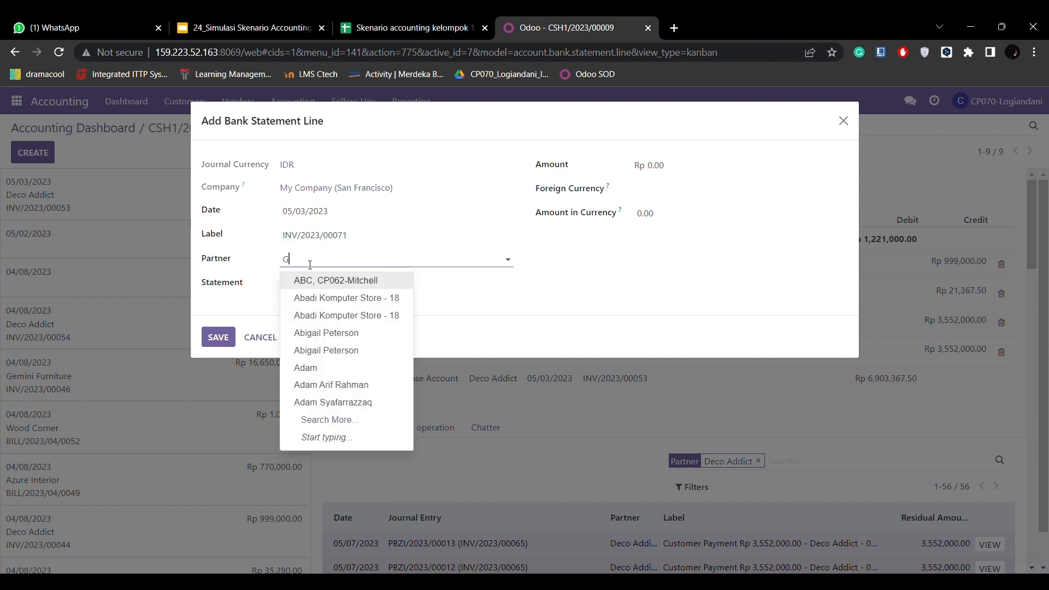
type("emi")
left_click(324, 281)
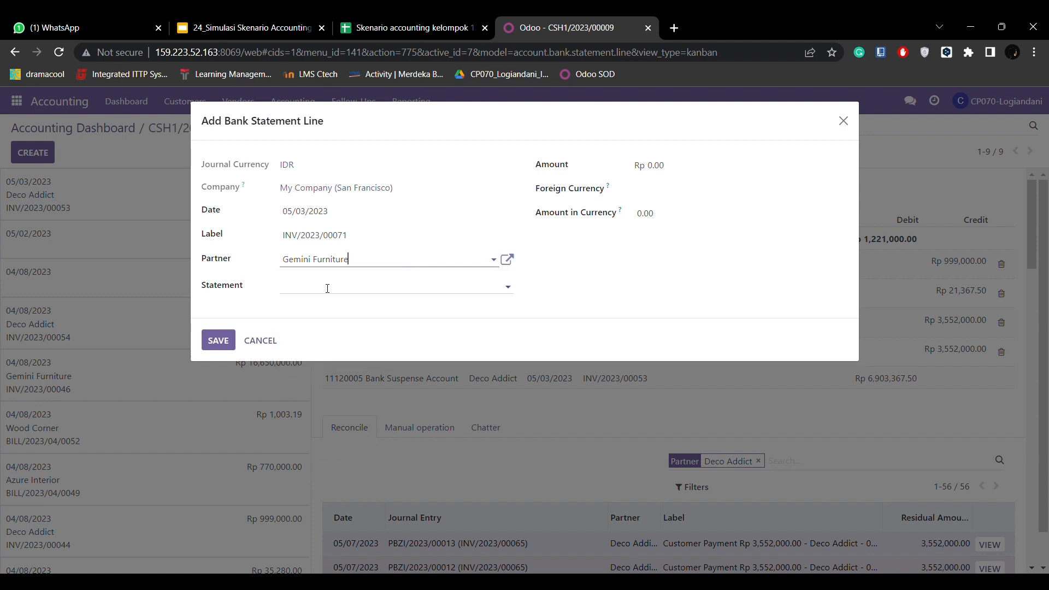
- Set both the statement line's amount and its amount in currency to 1,887,000.00
left_click(664, 171)
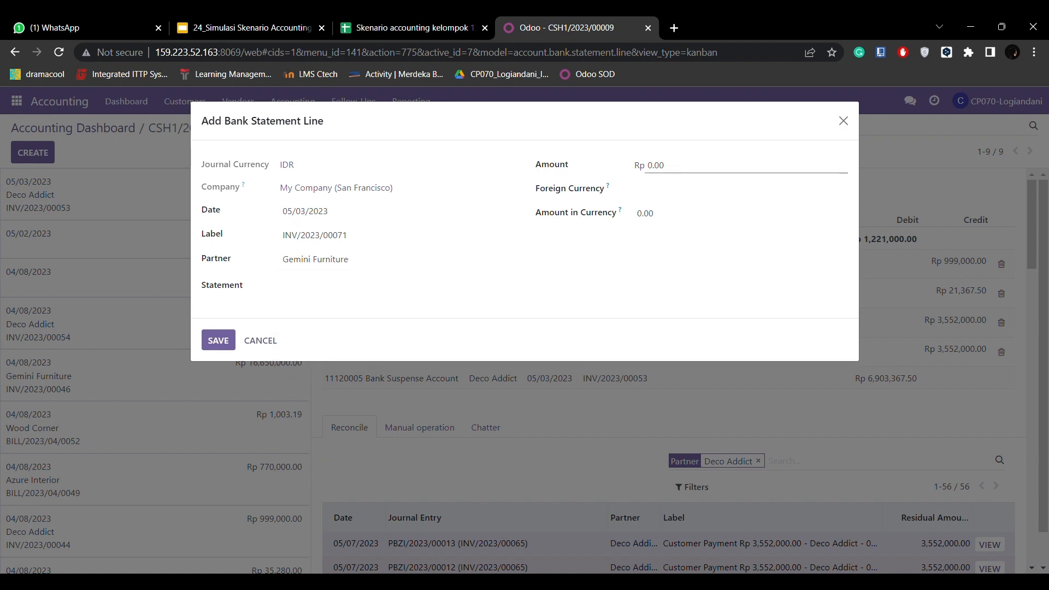
key("alt+Tab")
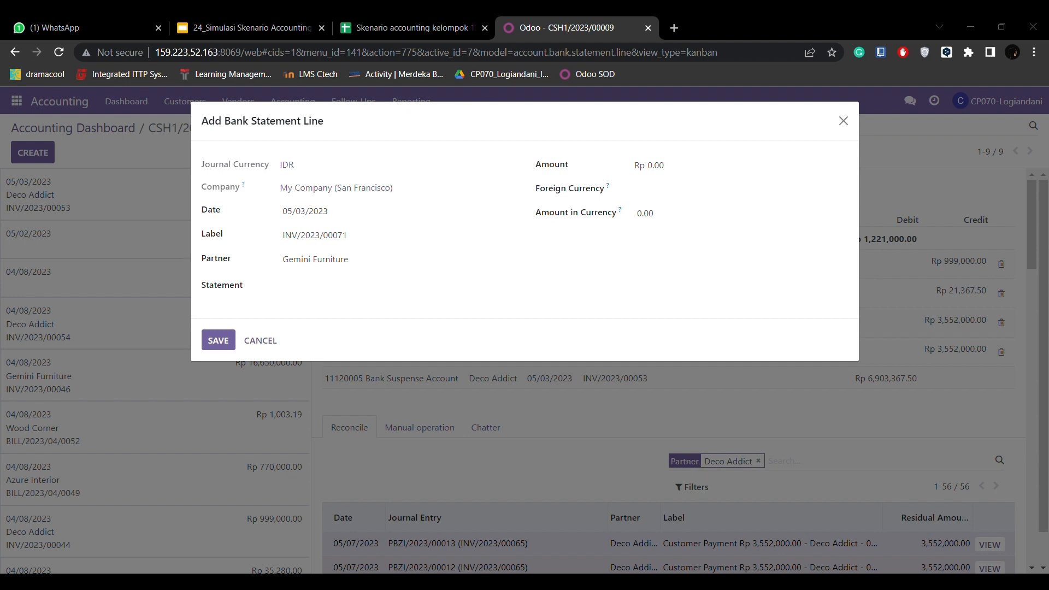
key("alt+Tab")
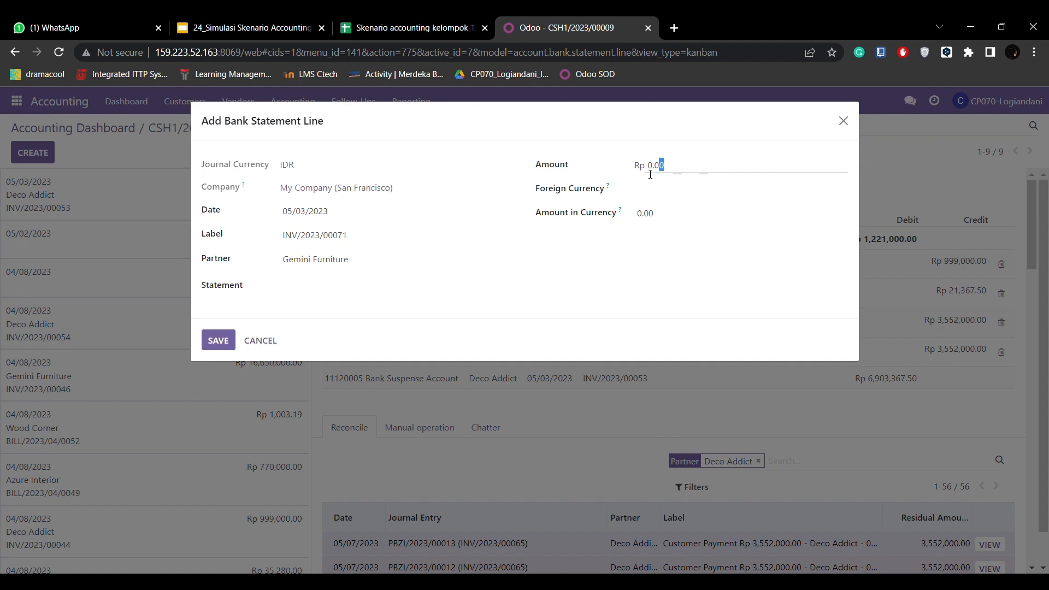
left_click_drag(663, 165, 621, 171)
type("1,887,000.00")
left_click_drag(663, 213, 632, 212)
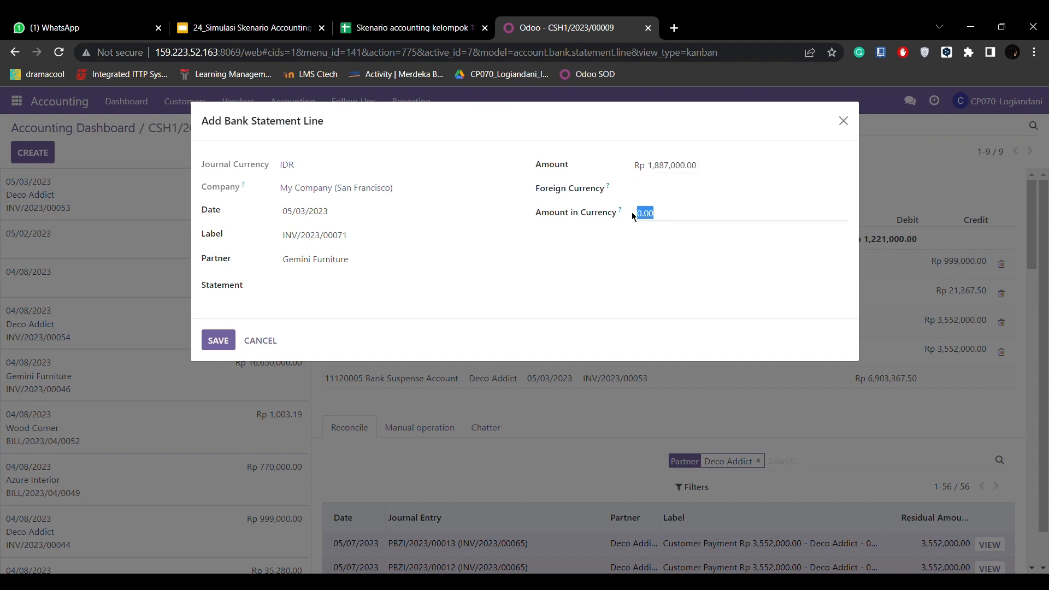
type("1,887,000.00")
- Set the statement line's foreign currency to USD, after trying EUR
left_click(651, 186)
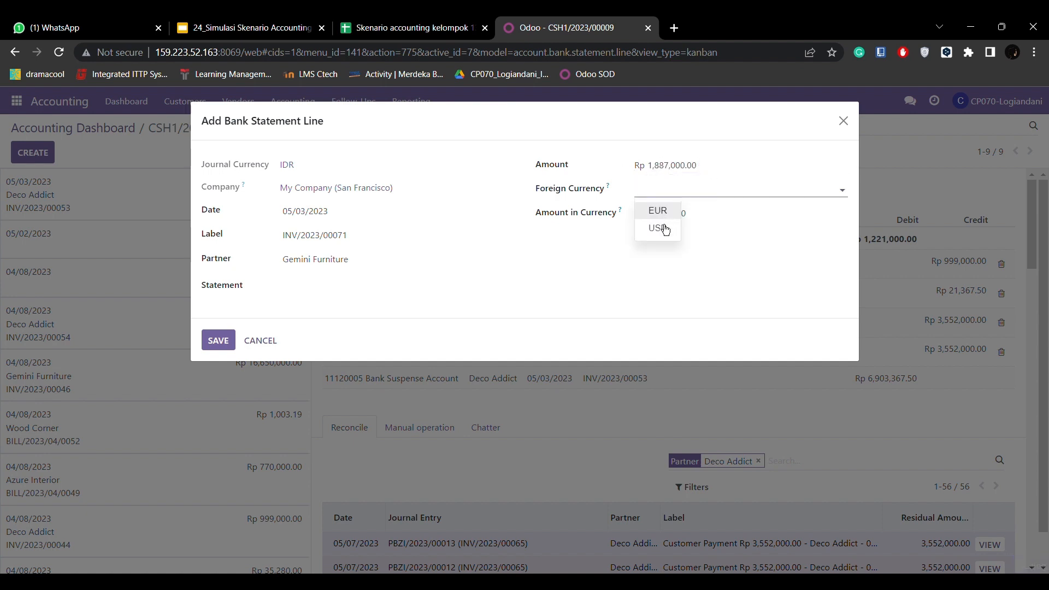
left_click(636, 227)
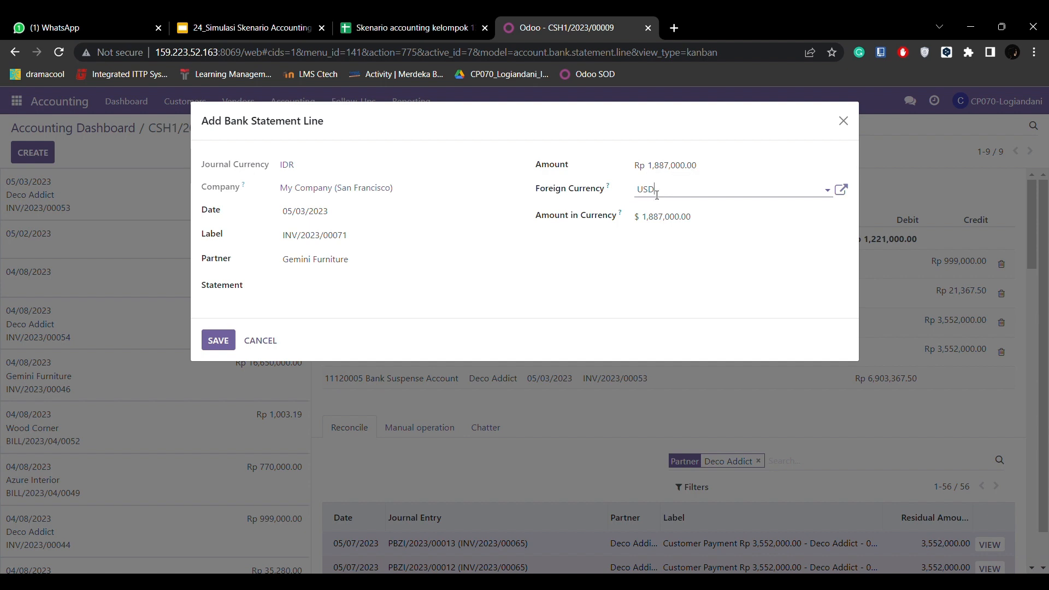
left_click(657, 193)
left_click(657, 217)
left_click(667, 198)
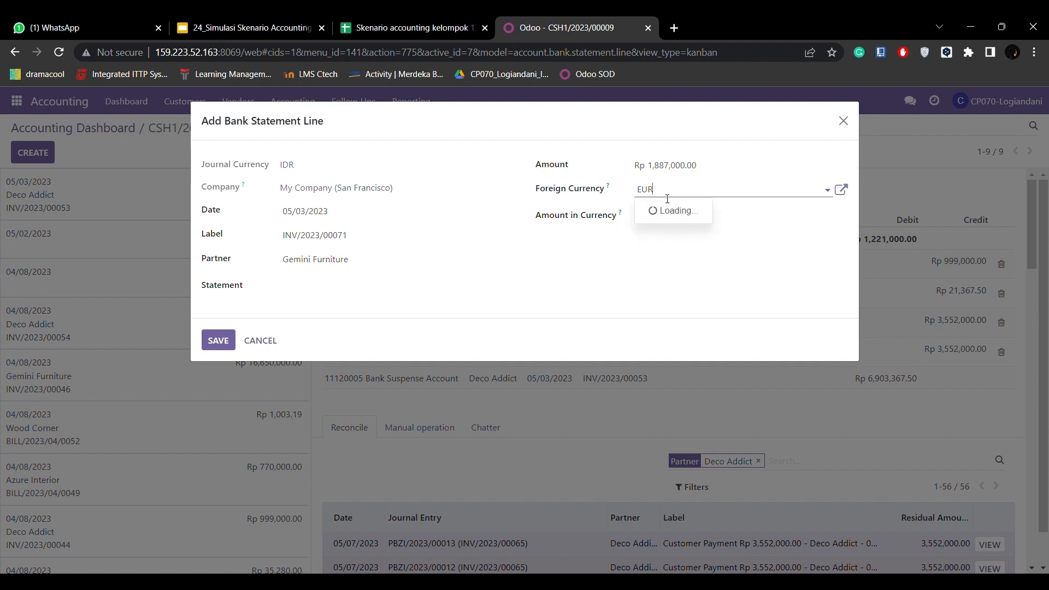
left_click(665, 227)
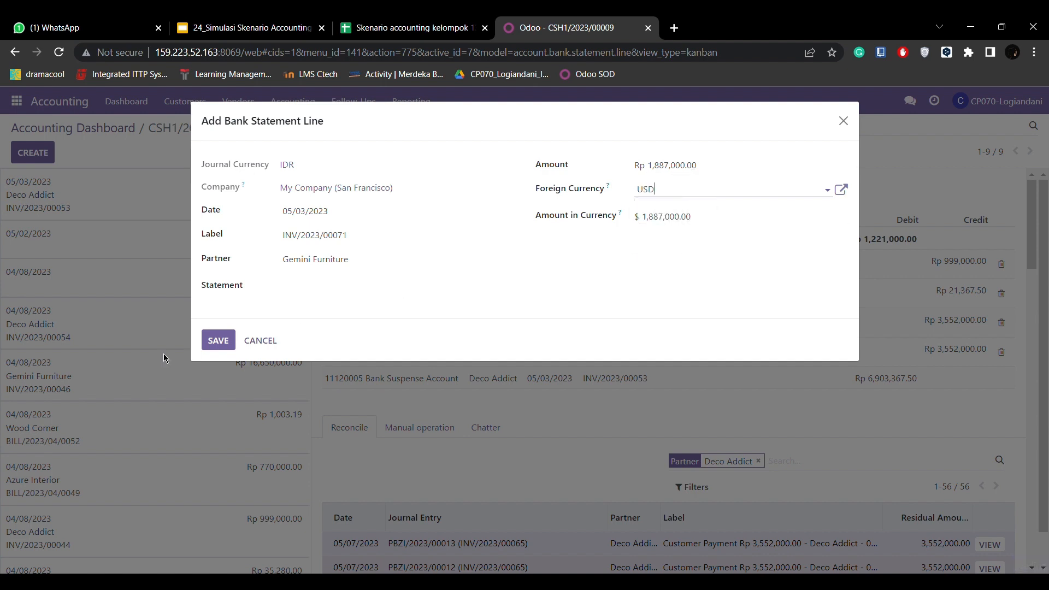
- Save the new statement line, match it with the INV/2023/00071 receivable entry and validate the reconciliation
left_click(214, 341)
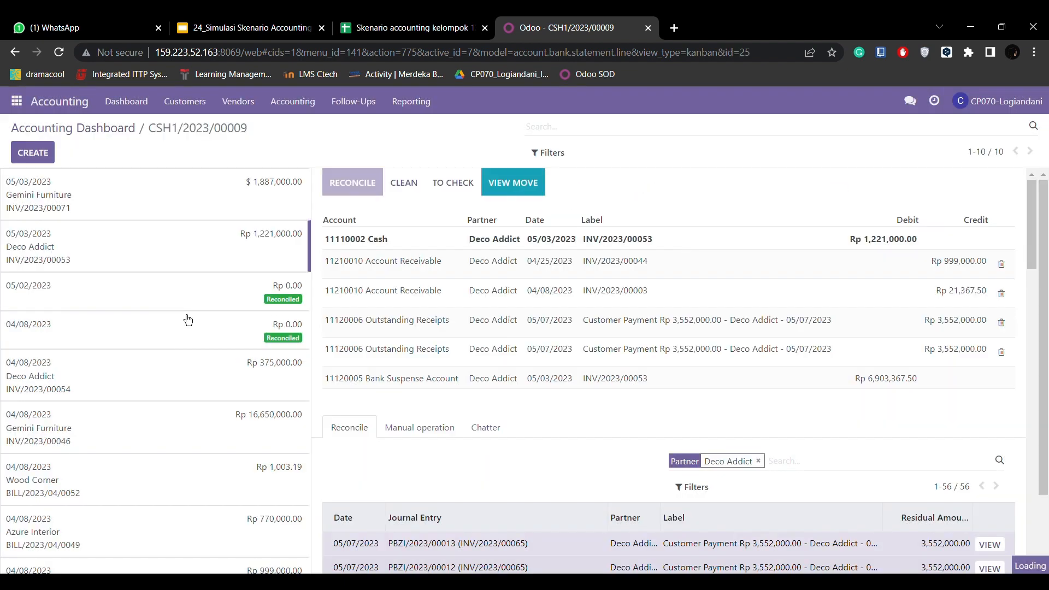
left_click(418, 502)
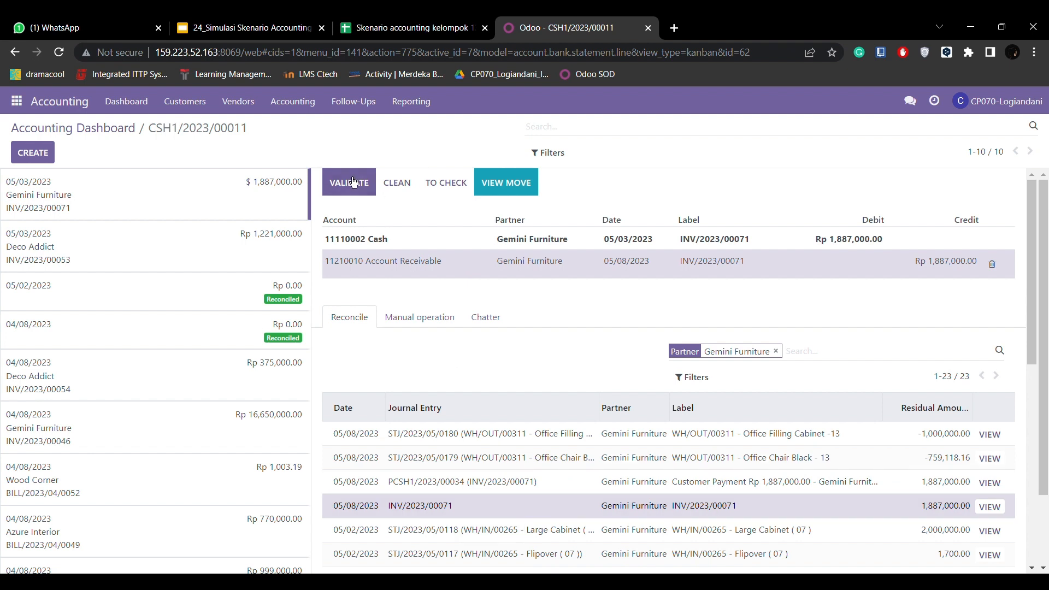
left_click(370, 189)
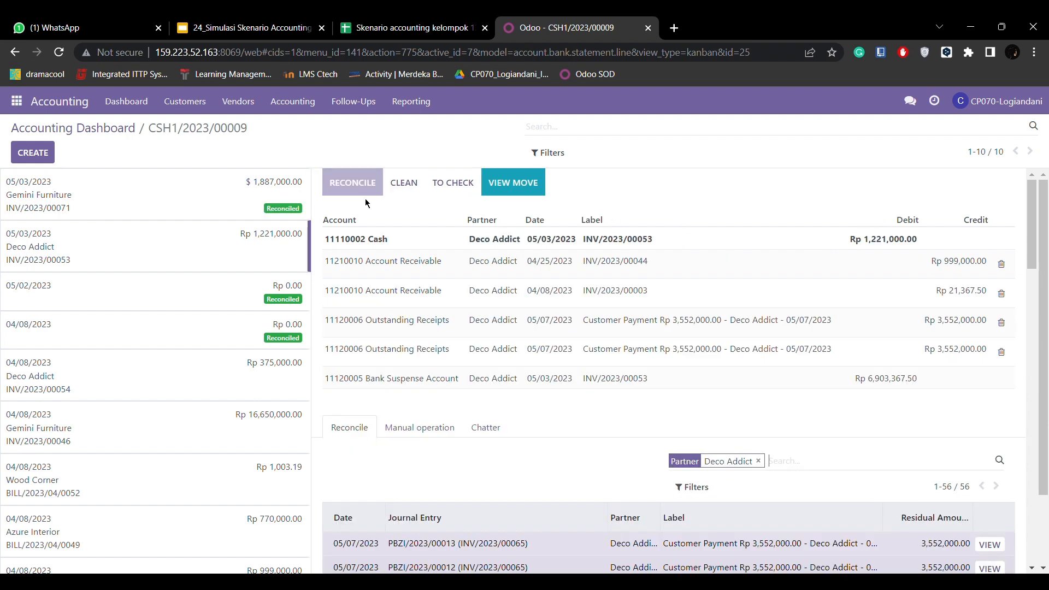
- Open the Gemini Furniture statement line for INV/2023/00071 and review its reconciled journal items
scroll(398, 325, "down", 1)
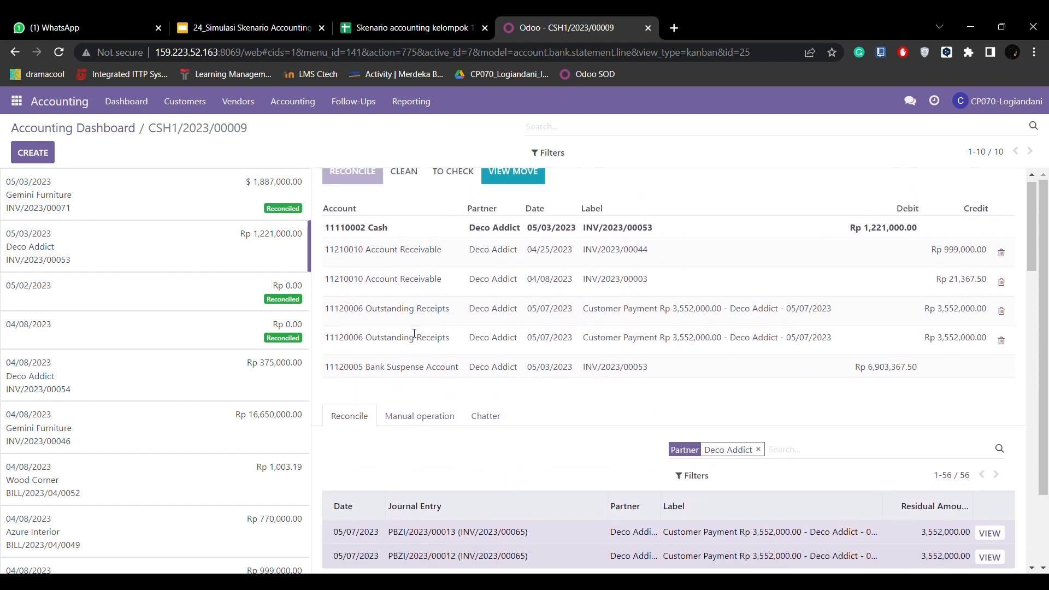
scroll(415, 334, "up", 1)
left_click(151, 193)
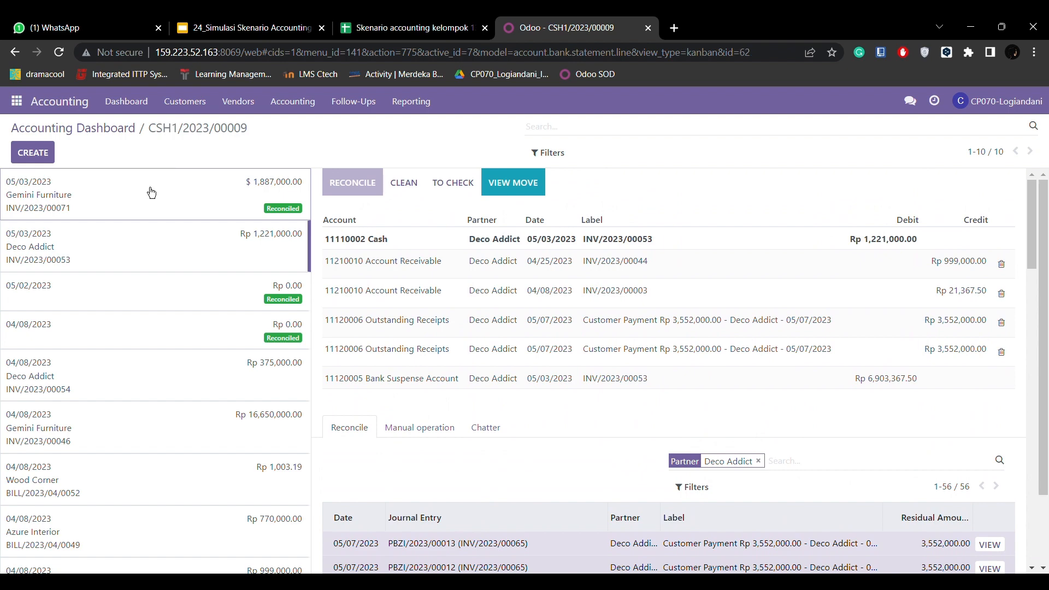
scroll(541, 429, "down", 1)
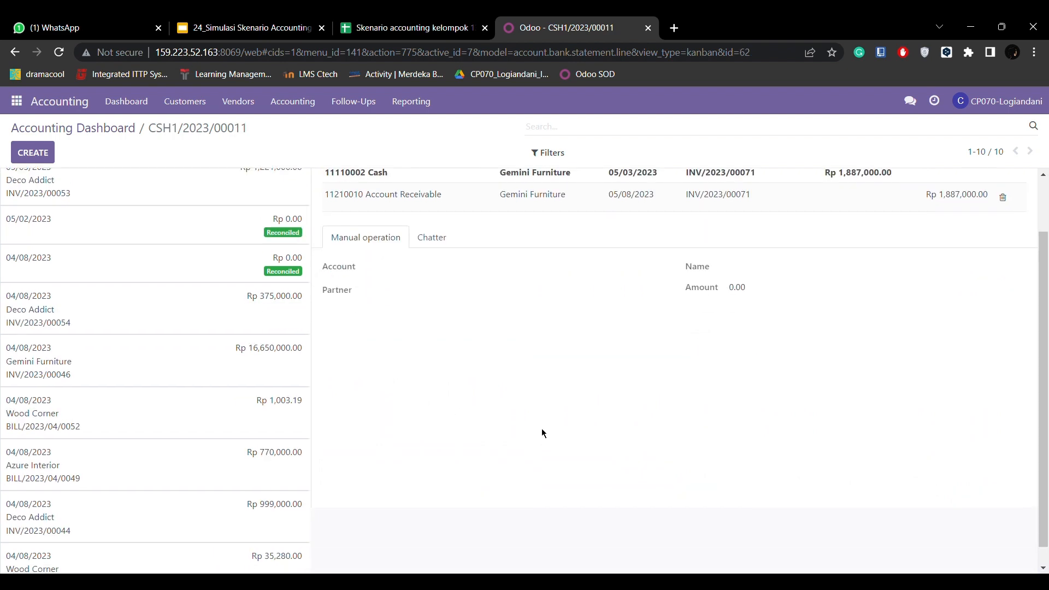
scroll(540, 429, "up", 1)
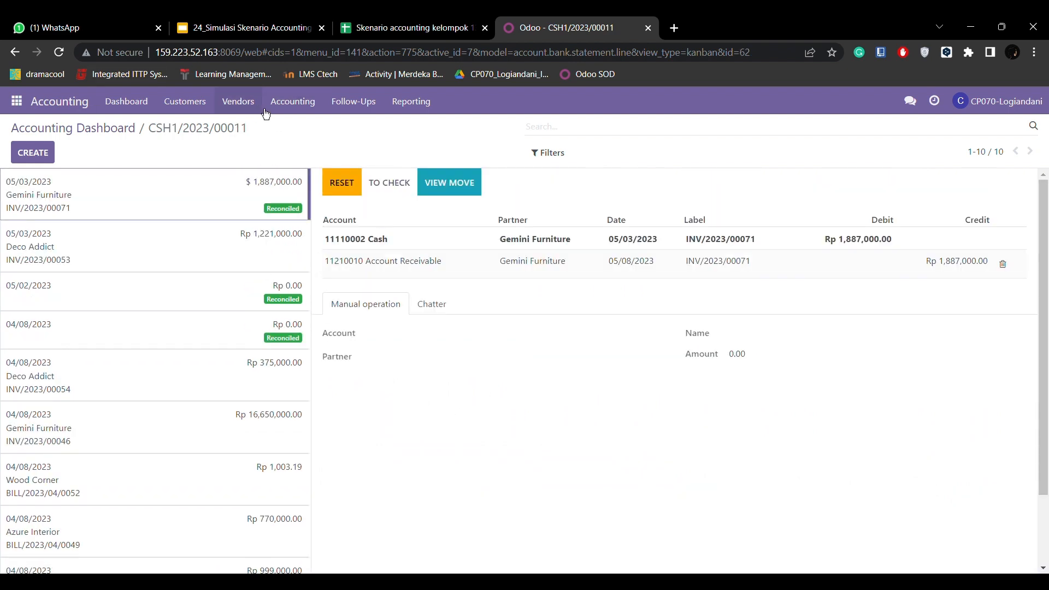
- Go to the customer invoices list and open Gemini Furniture's invoice INV/2023/00071
left_click(202, 103)
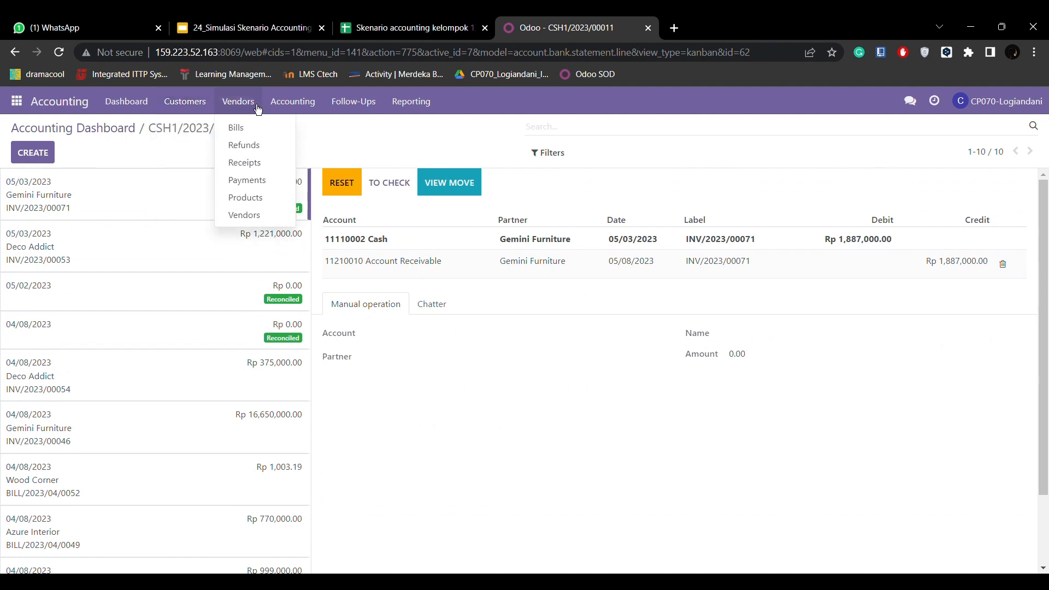
left_click(204, 131)
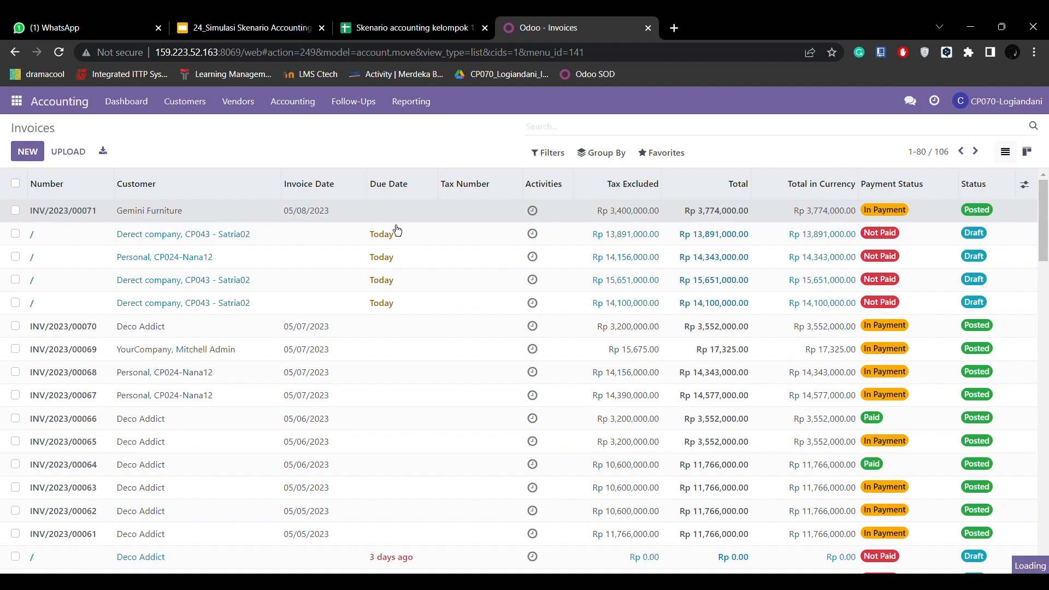
left_click(512, 213)
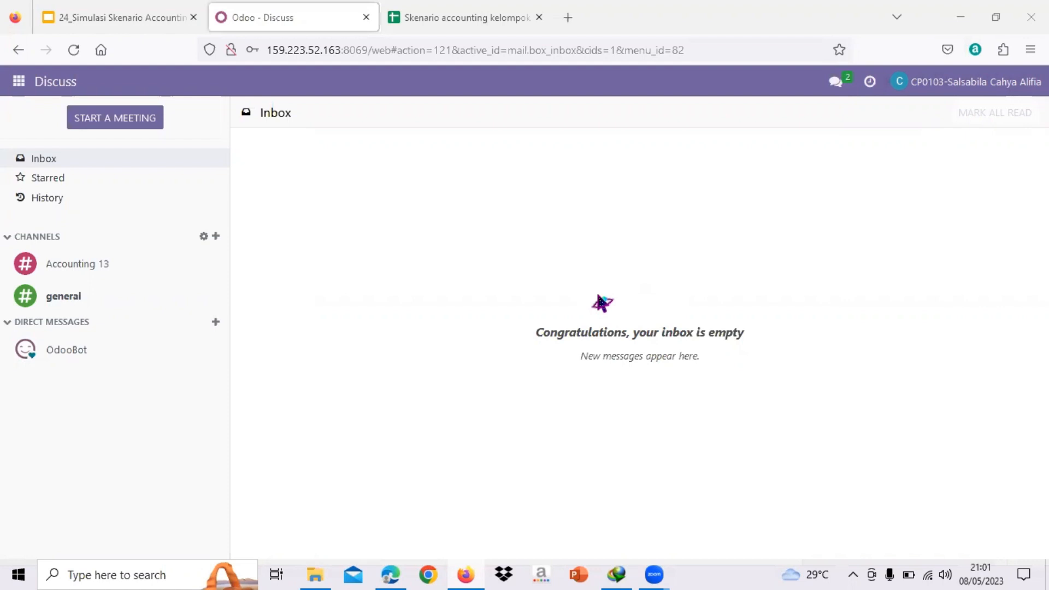
- Switch from Discuss to the Accounting app and open the General Ledger report options
left_click(18, 82)
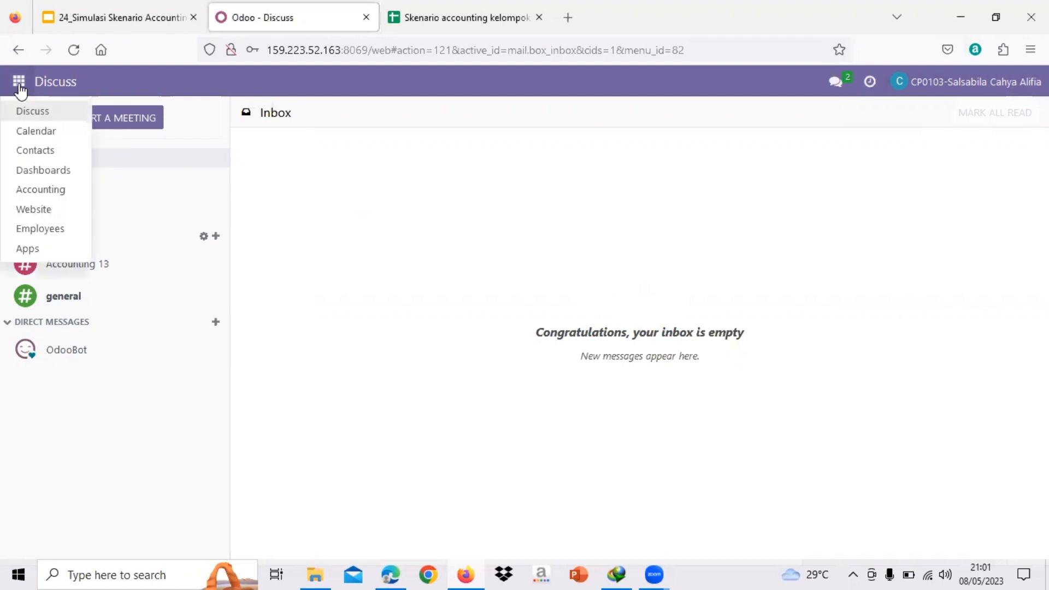
left_click(55, 192)
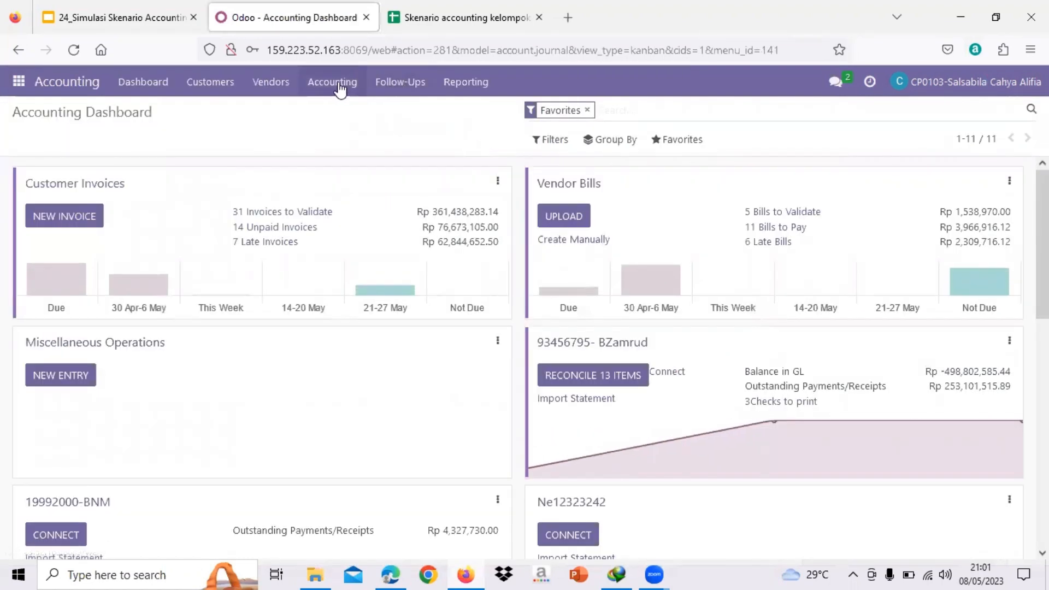
left_click(485, 89)
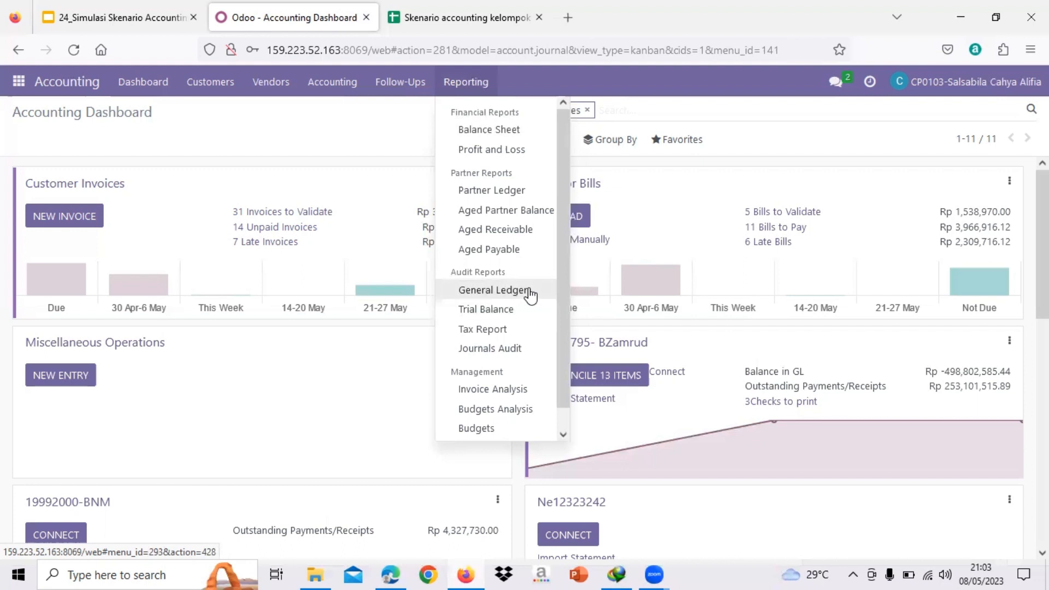
left_click(529, 294)
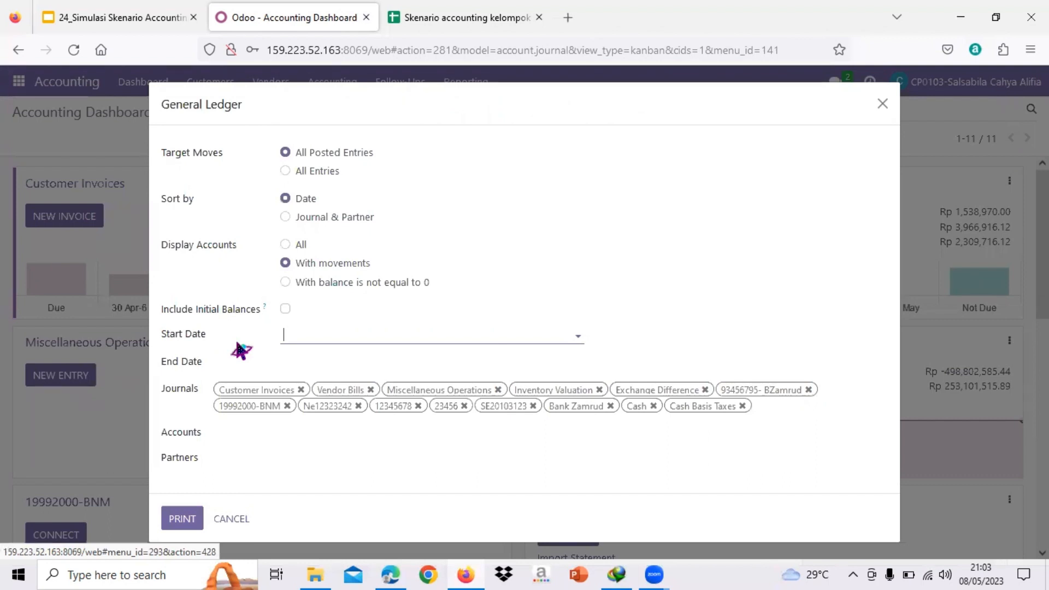
- Set both the start date and the end date of the General Ledger report to 05/08/2023
left_click(364, 335)
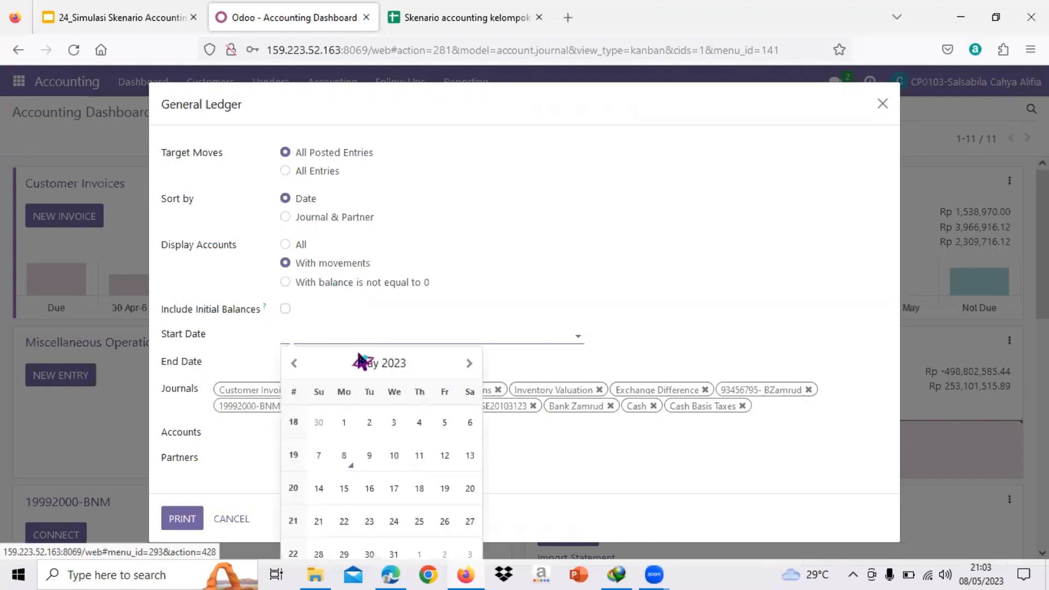
left_click(344, 457)
left_click(321, 364)
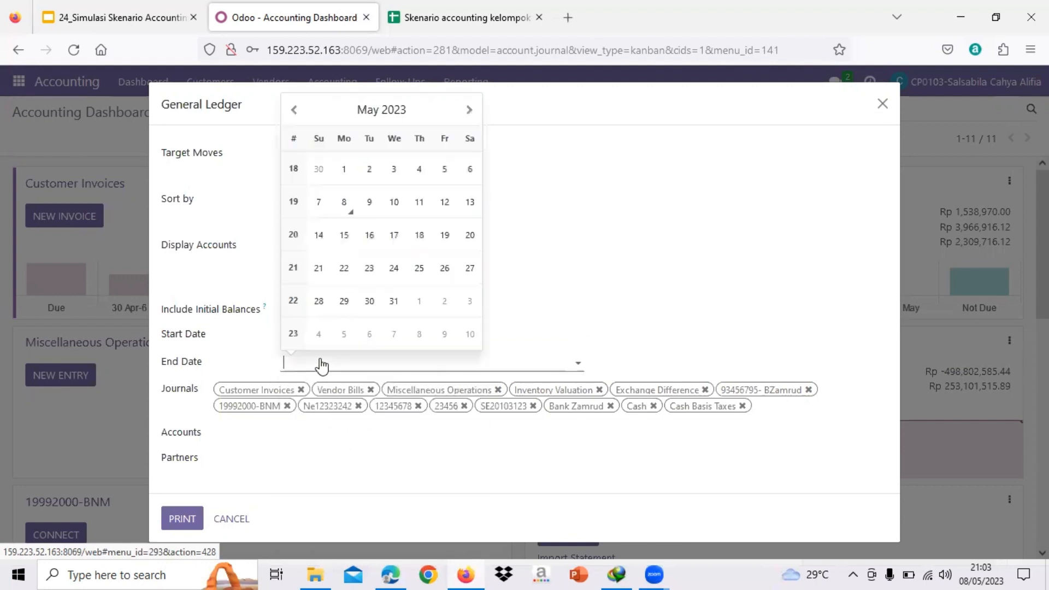
left_click(350, 211)
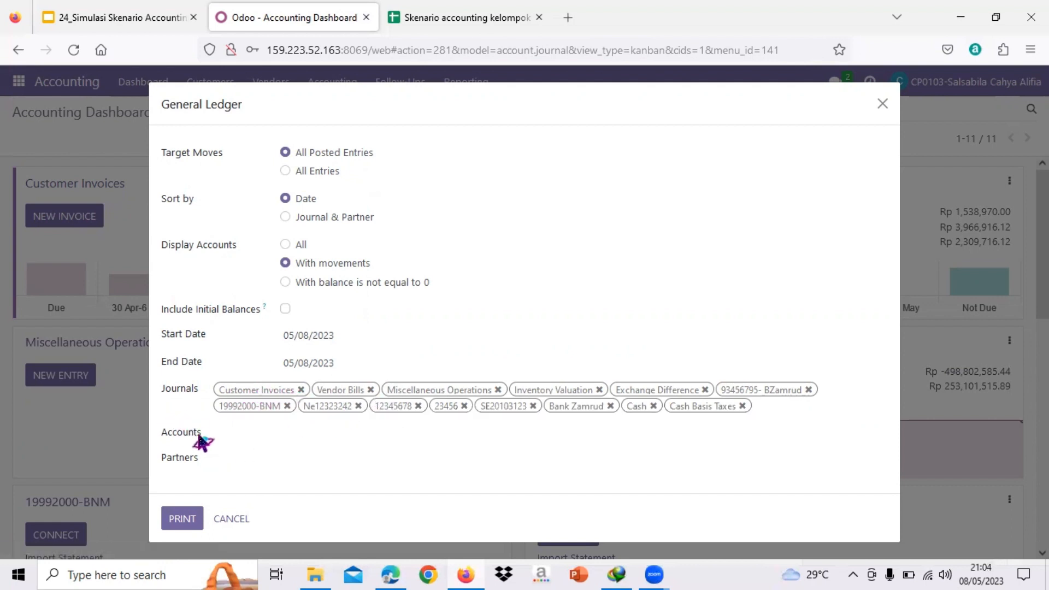
- Limit the General Ledger report to the partner Gemini Furniture and print it, keeping the default option for the duplicate download
left_click(235, 435)
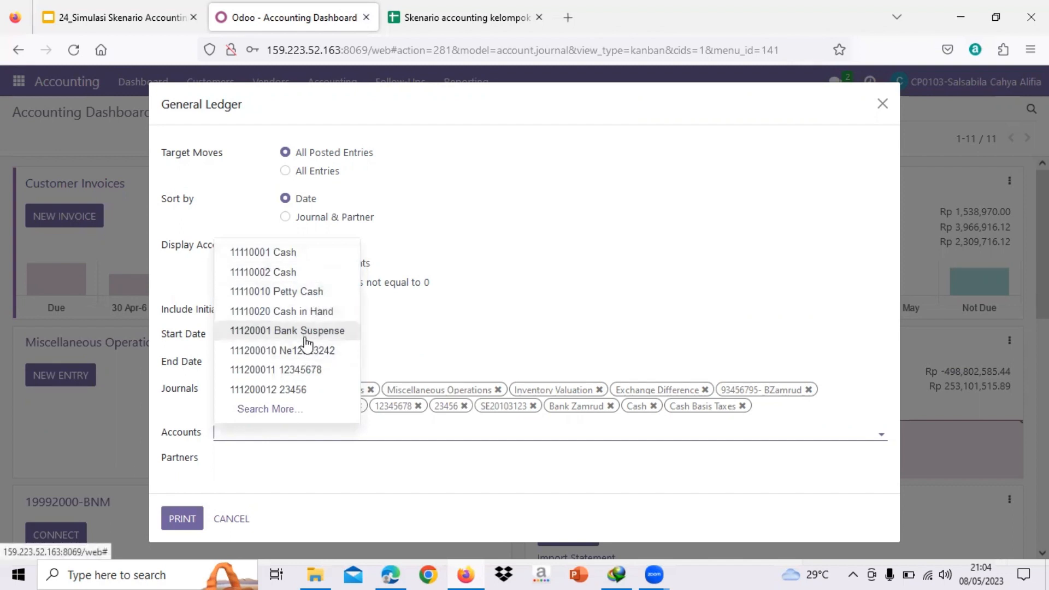
left_click(173, 429)
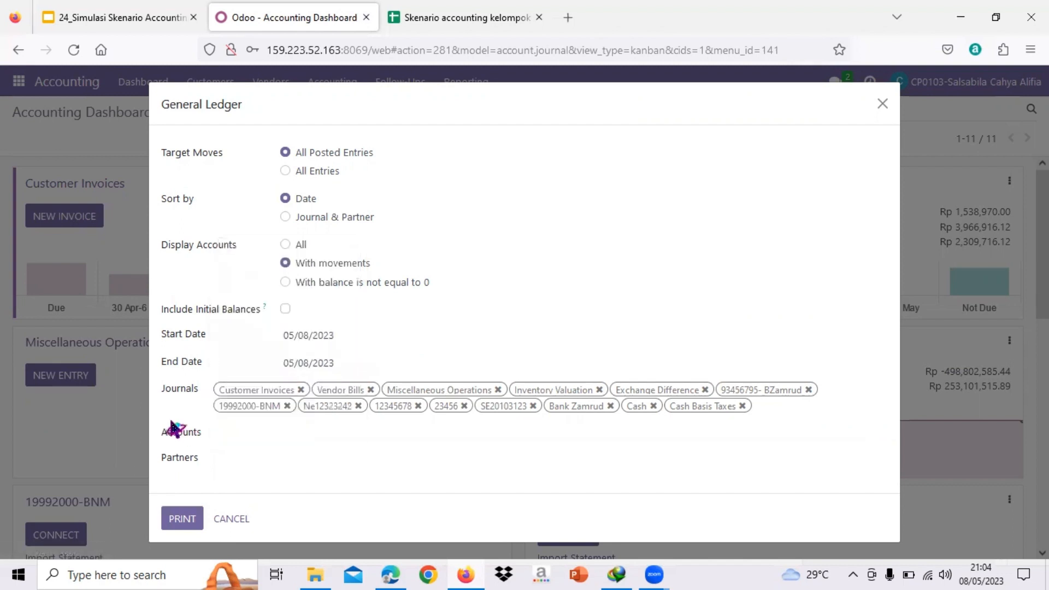
left_click(225, 459)
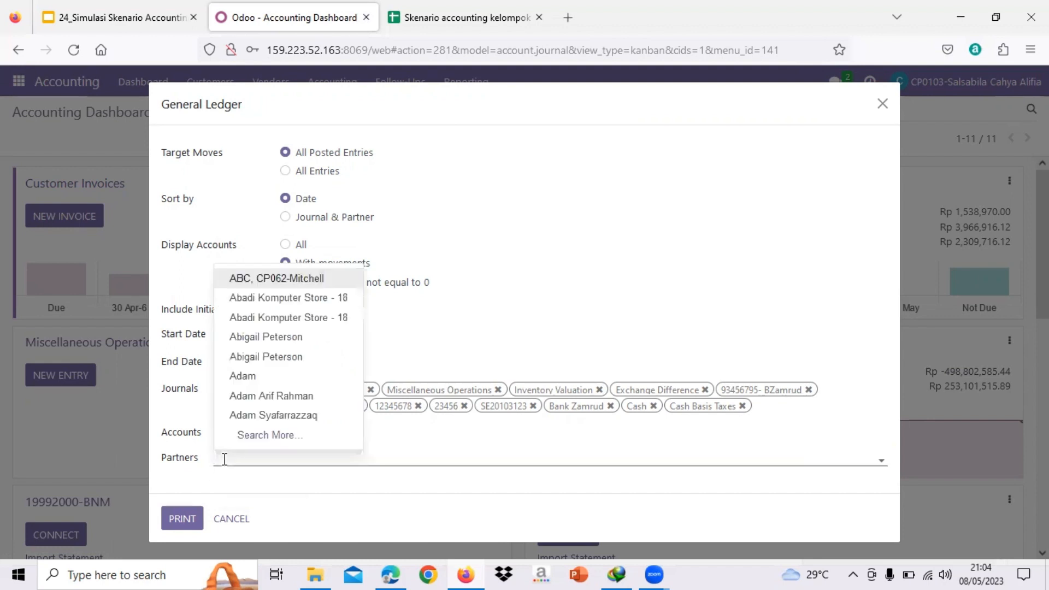
type("G")
key("Caps_Lock")
type("emini")
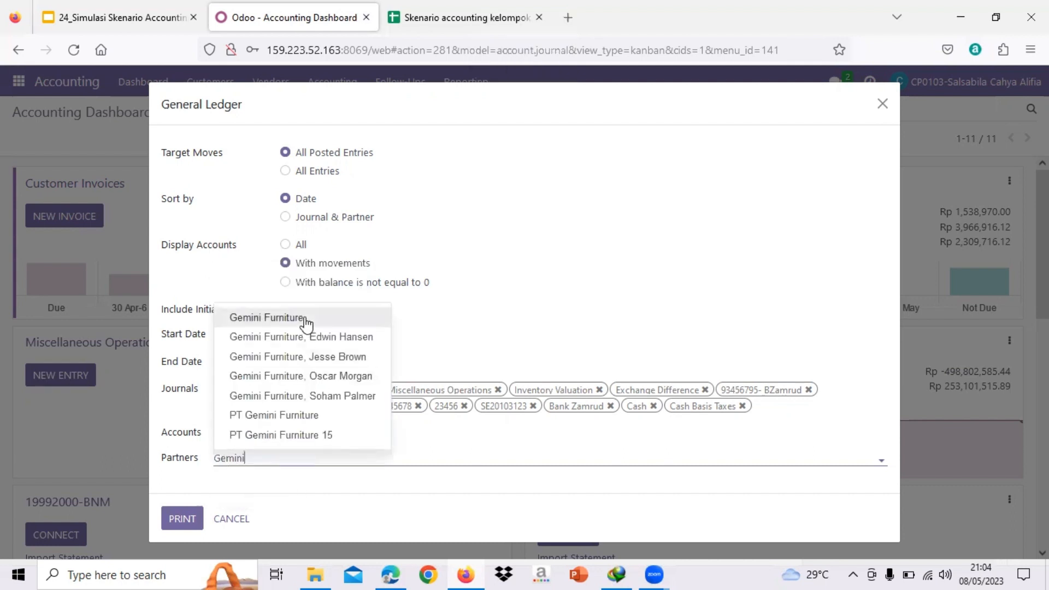
left_click(306, 321)
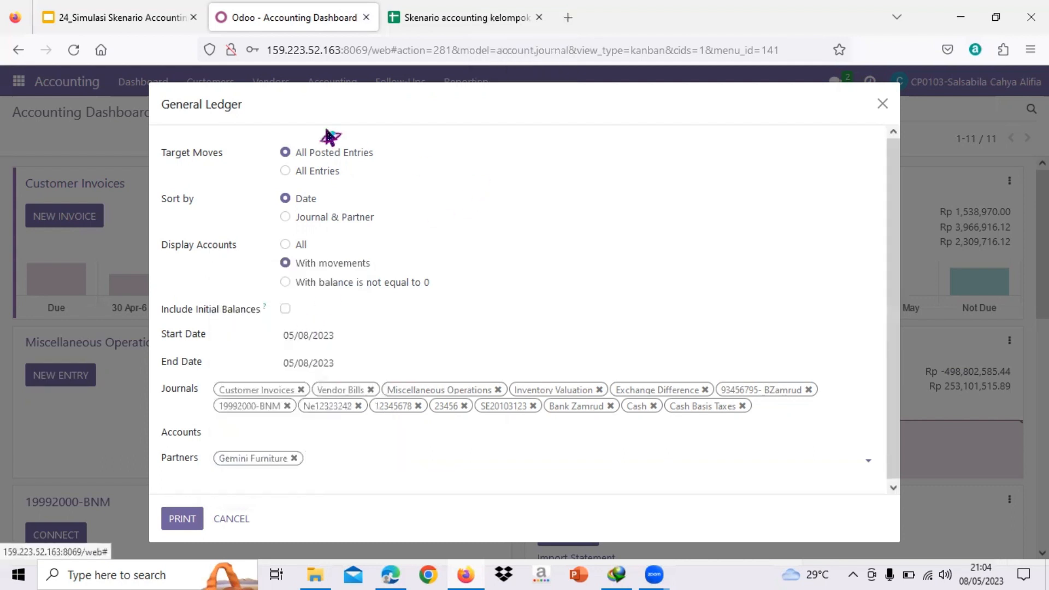
left_click(187, 522)
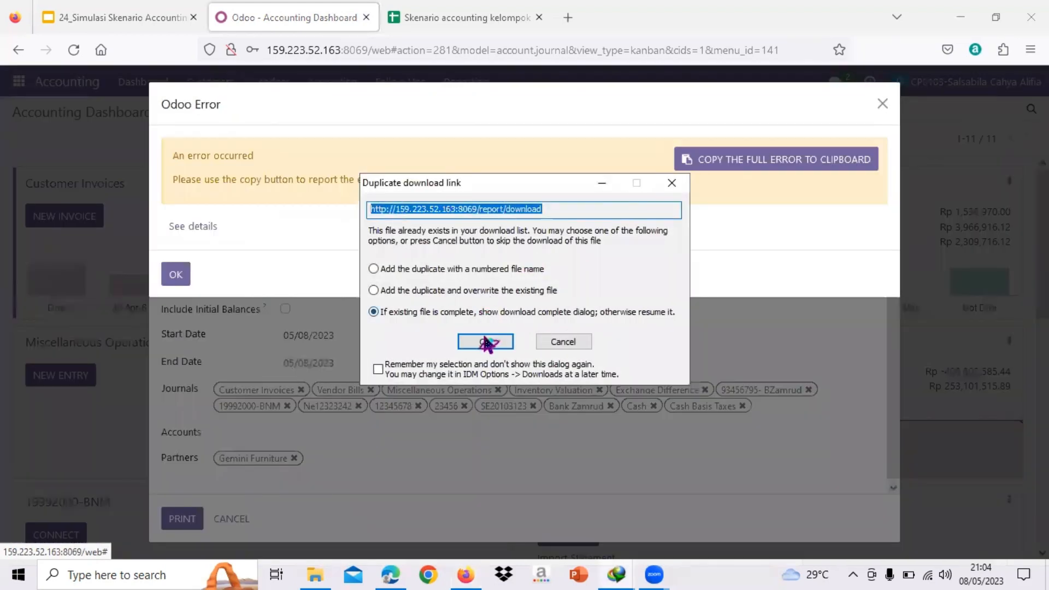
left_click(486, 342)
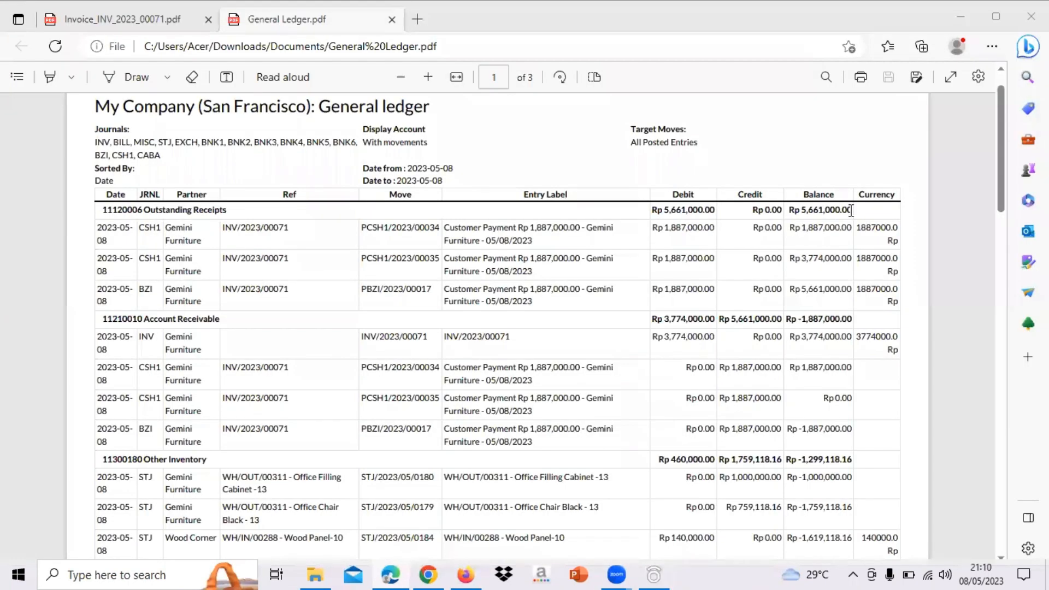
- Examine the Outstanding Receipts, Account Receivable and Other Inventory entries on the first page of the General Ledger PDF
scroll(851, 210, "down", 1)
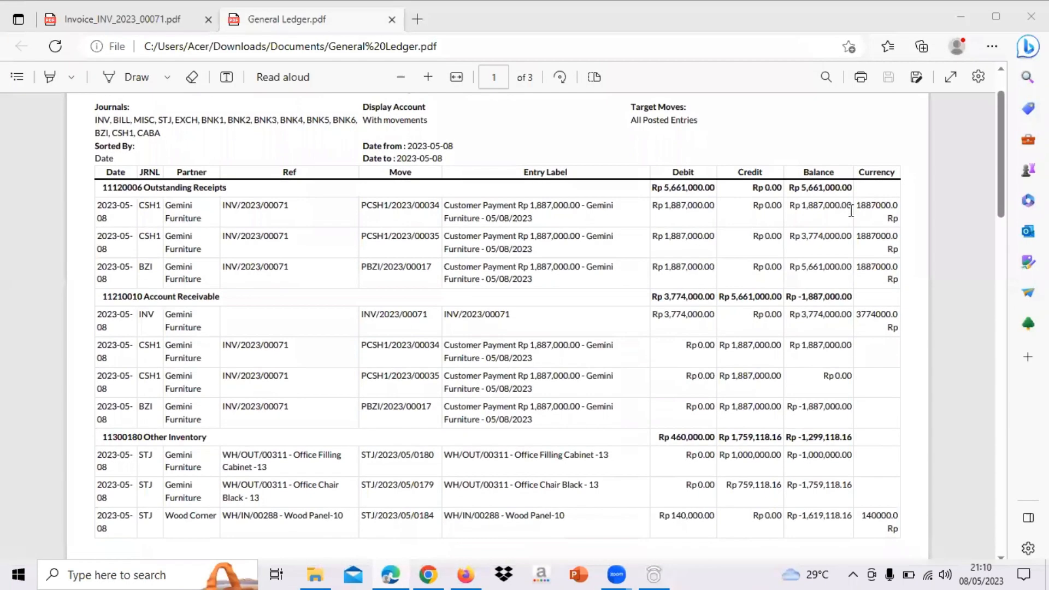
scroll(850, 210, "up", 3)
scroll(537, 259, "down", 3)
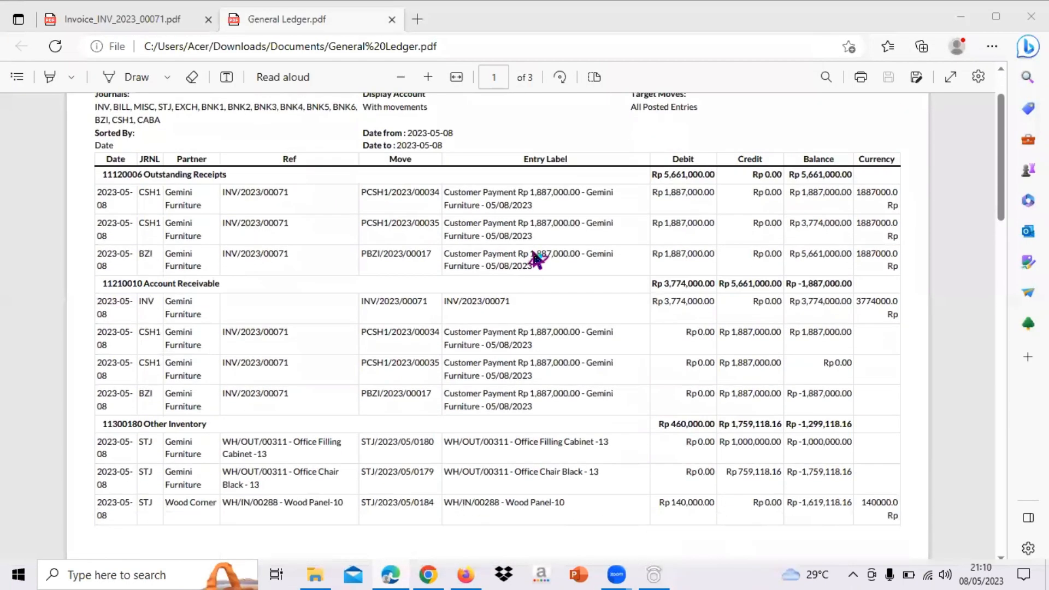
scroll(537, 259, "up", 3)
scroll(537, 259, "down", 2)
scroll(537, 259, "up", 1)
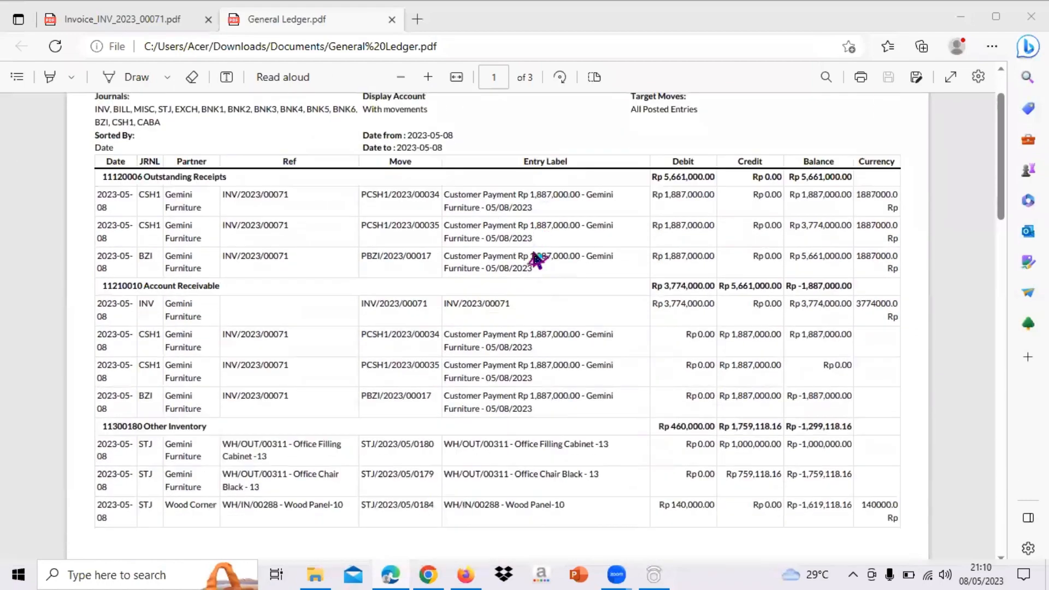
scroll(537, 259, "up", 1)
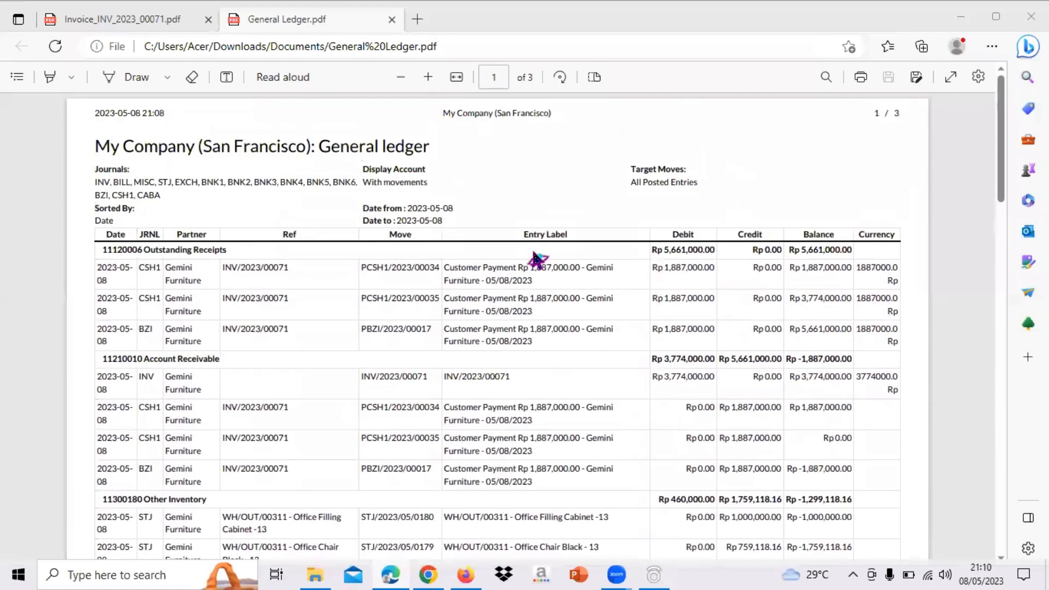
- Switch back to Odoo in Firefox, close the General Ledger options and open customer invoice INV/2023/00071
left_click(467, 574)
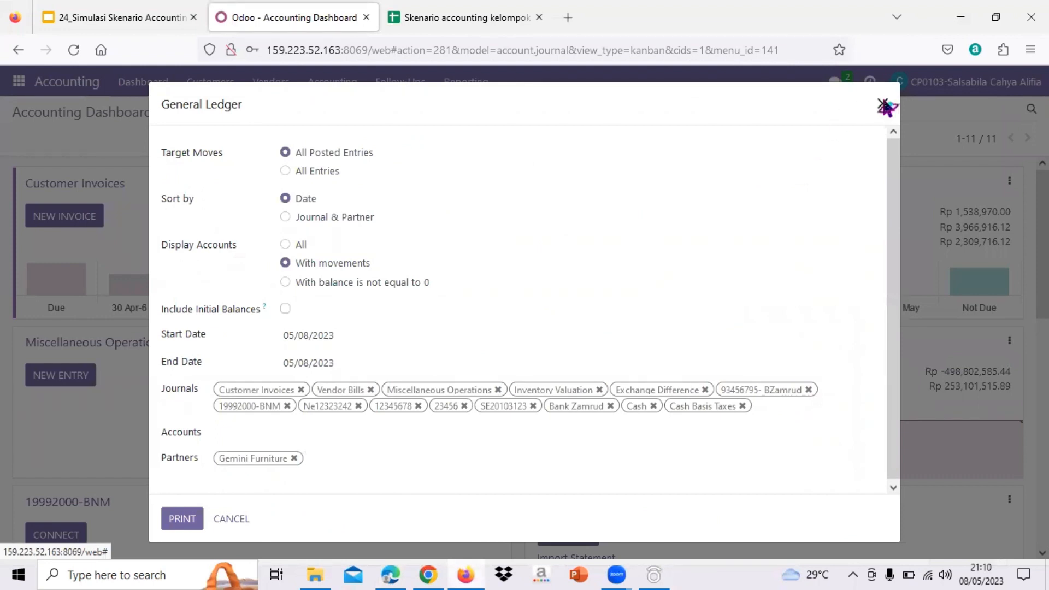
left_click(882, 104)
left_click(222, 85)
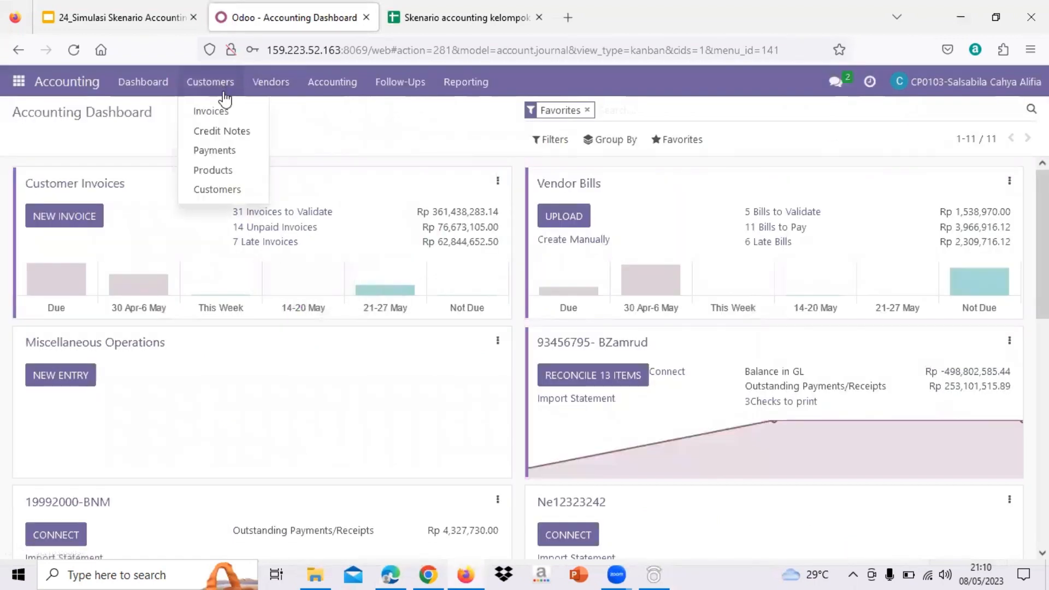
left_click(211, 112)
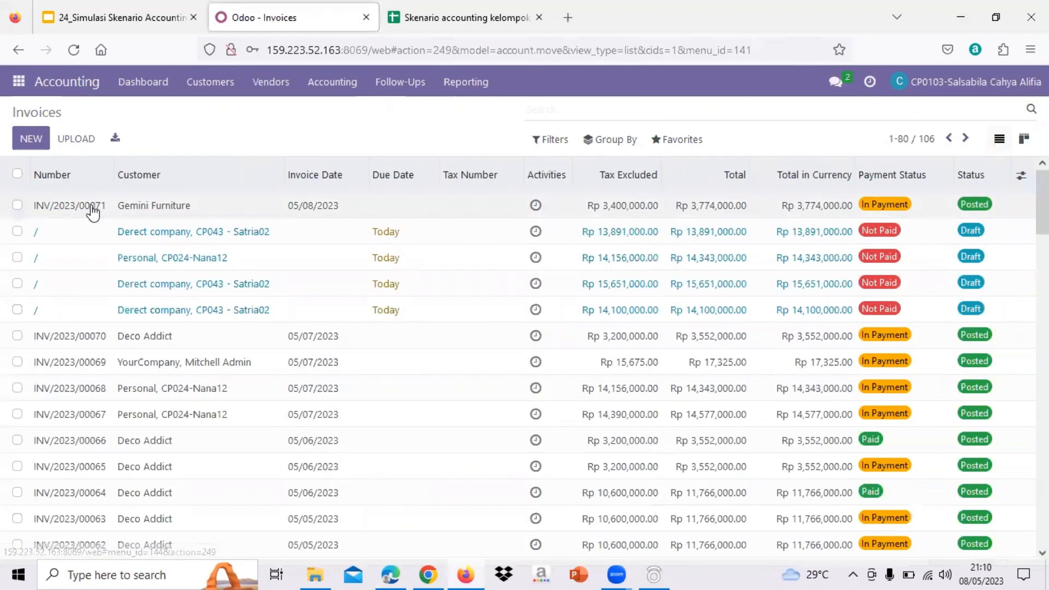
left_click(175, 209)
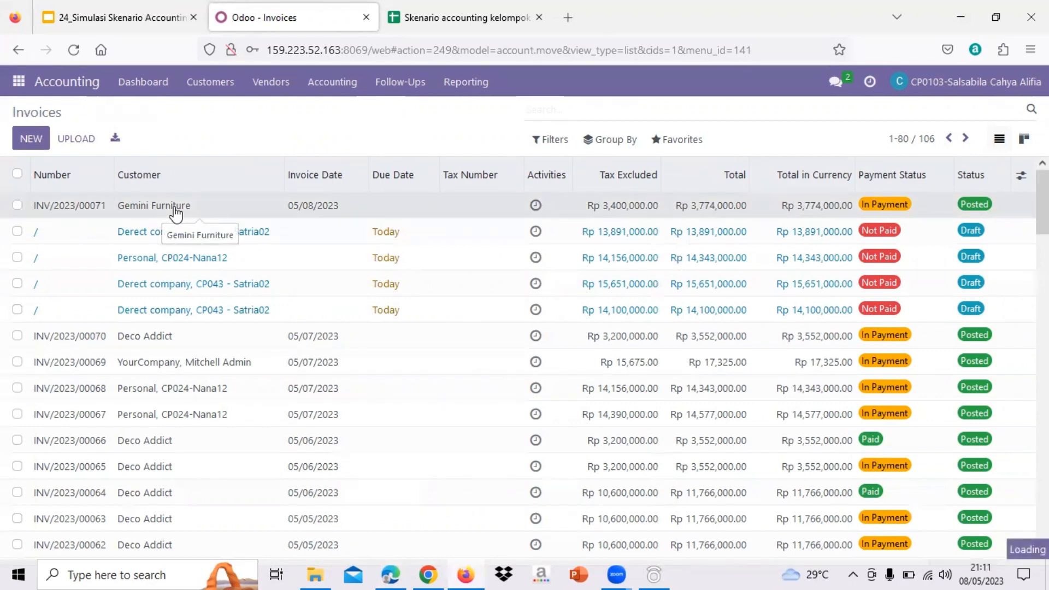
- Check the number of the Gemini Furniture invoice and review its product lines and total
left_click_drag(252, 223, 201, 217)
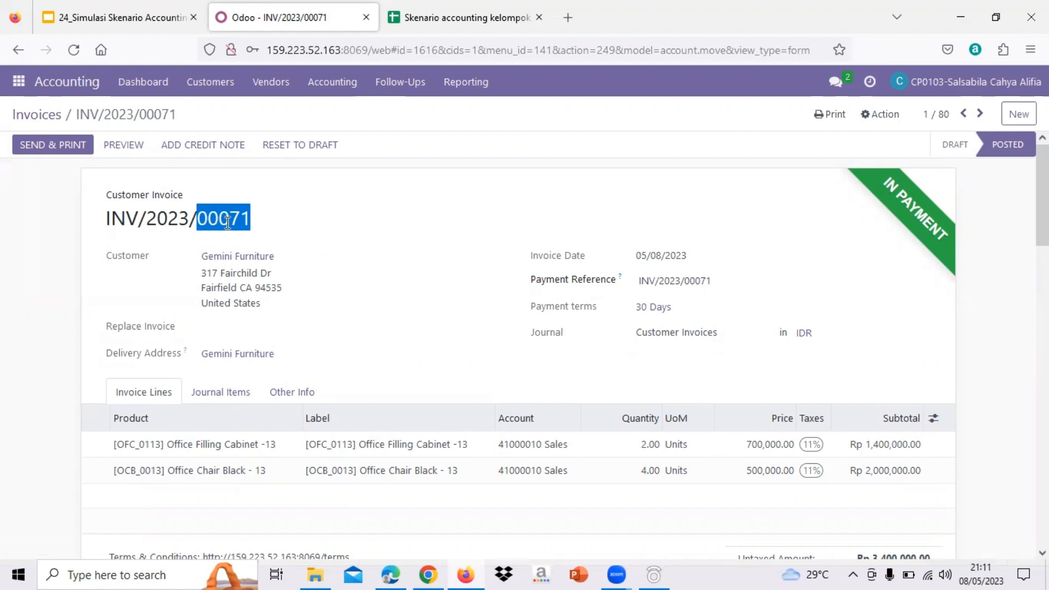
scroll(492, 271, "down", 1)
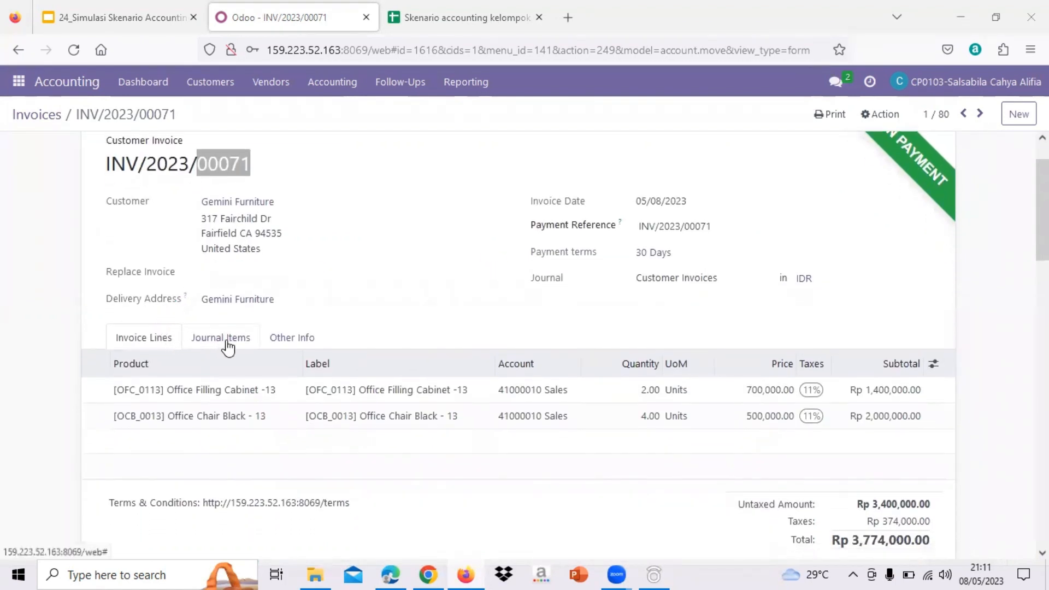
scroll(228, 347, "up", 1)
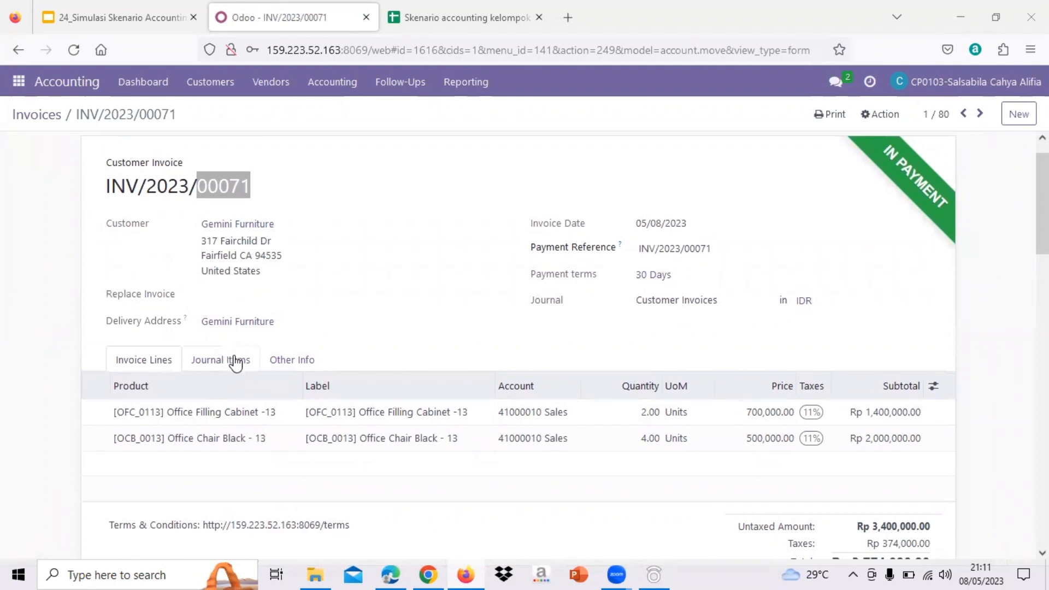
- Show the invoice's journal items and examine the Sales entries for Office Filling Cabinet -13 and Office Chair Black - 13
left_click(236, 362)
scroll(236, 362, "down", 2)
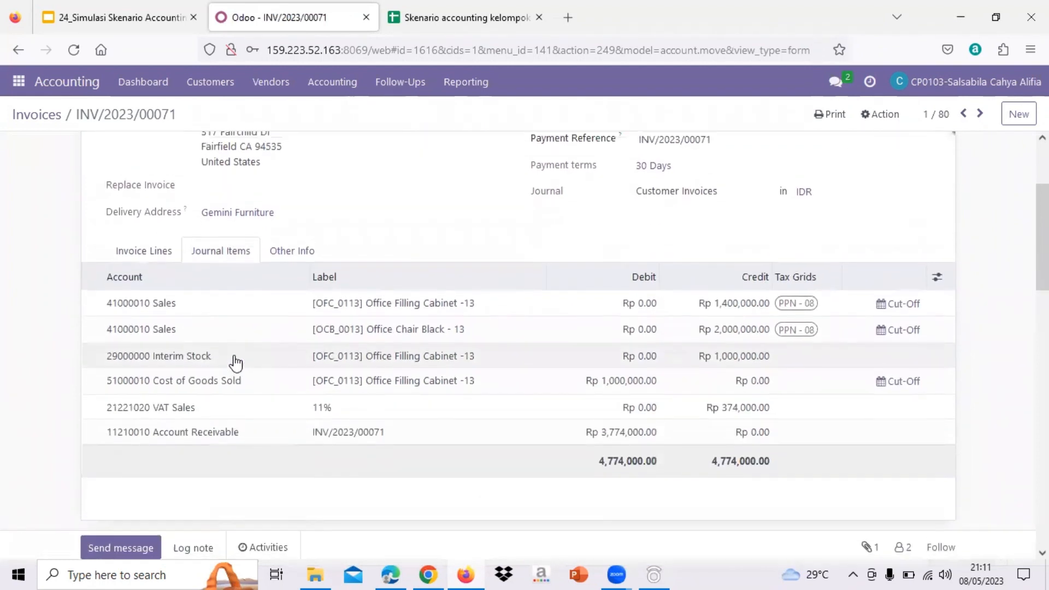
scroll(236, 362, "up", 1)
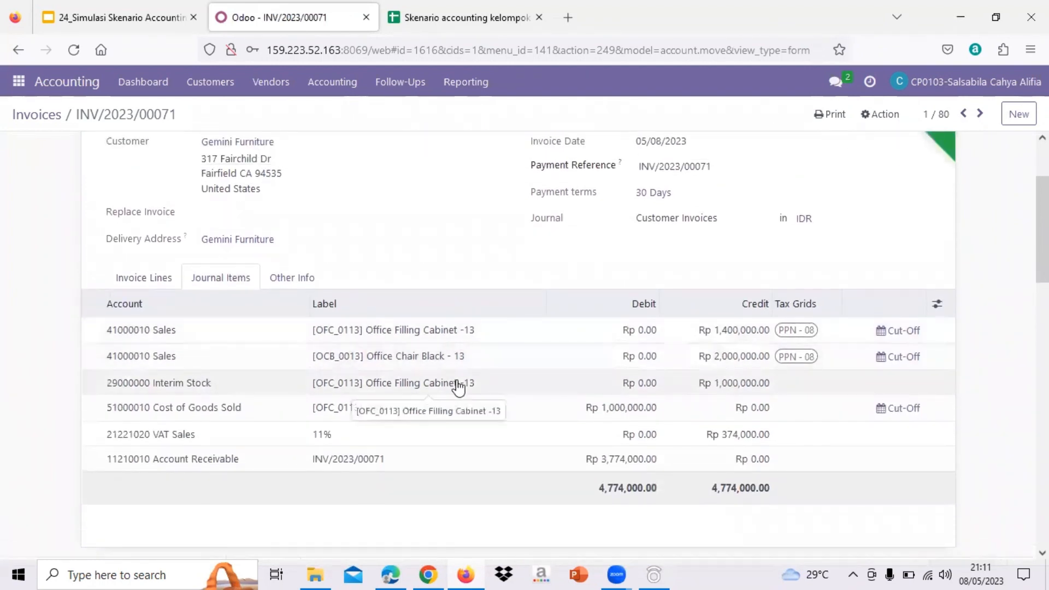
scroll(458, 387, "down", 1)
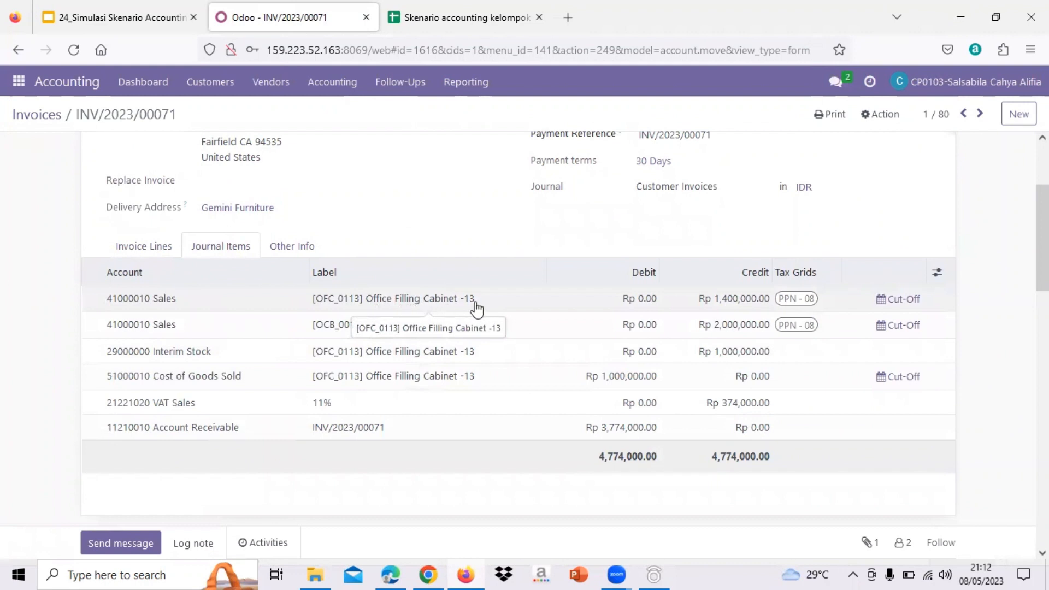
scroll(751, 278, "up", 1)
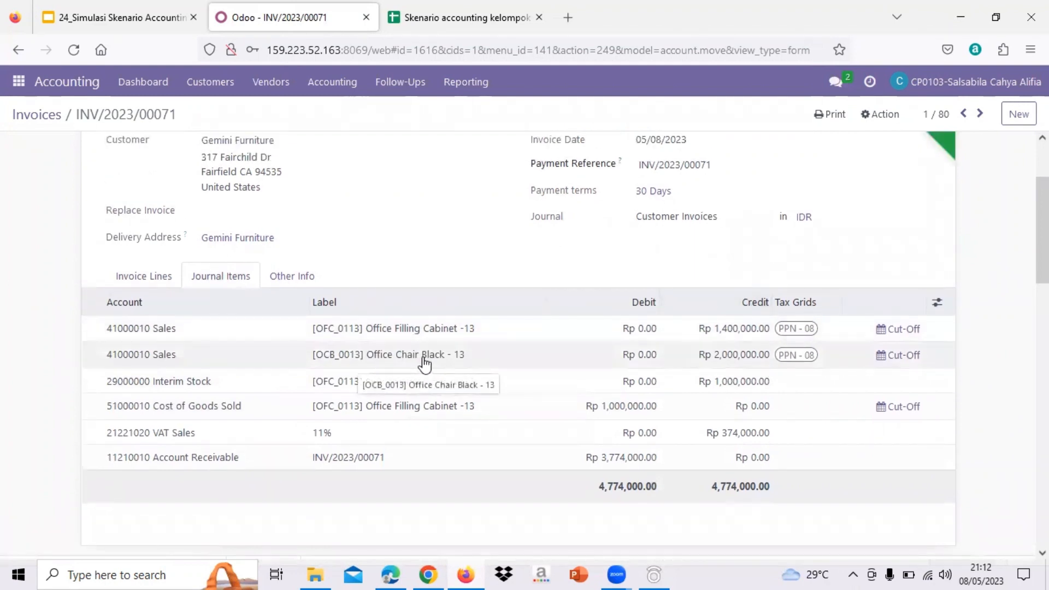
scroll(724, 358, "up", 1)
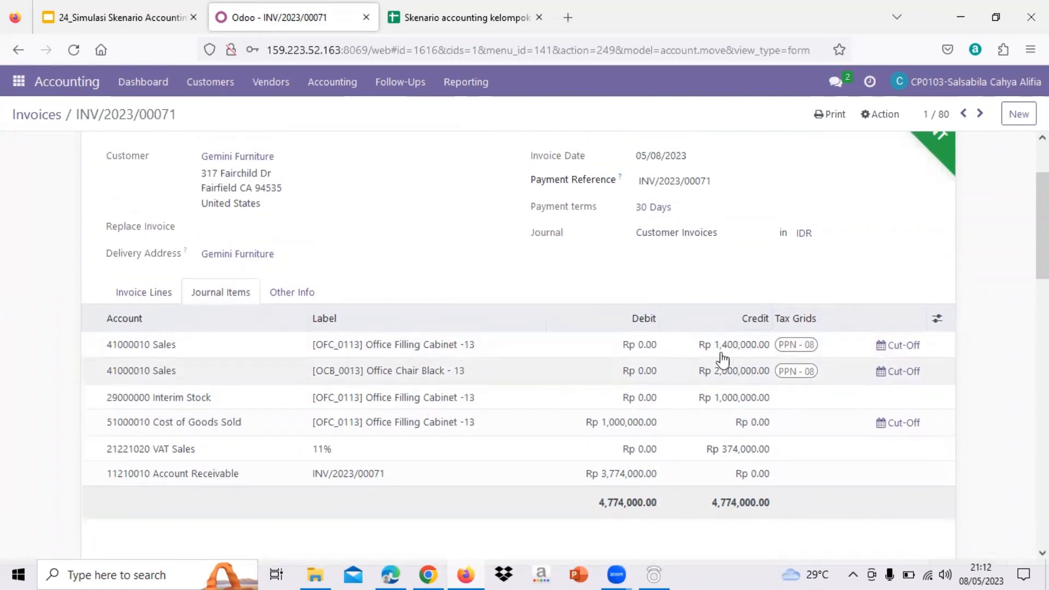
- Compare the invoice's sales amounts with the Produk sheet of the group 13 scenario spreadsheet, and return to the invoice in Odoo
left_click(432, 24)
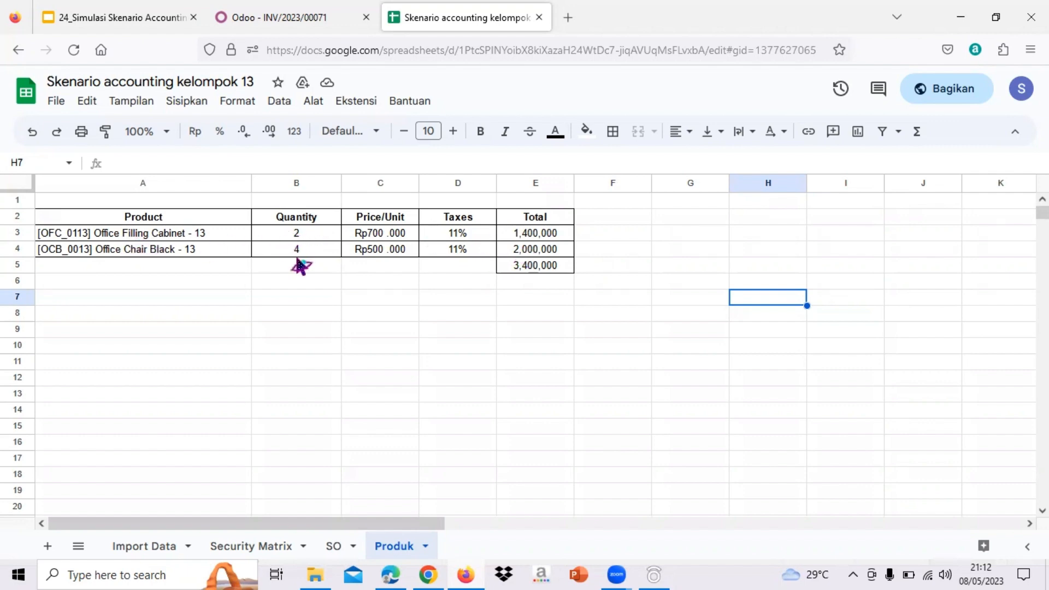
left_click(535, 234)
left_click(270, 15)
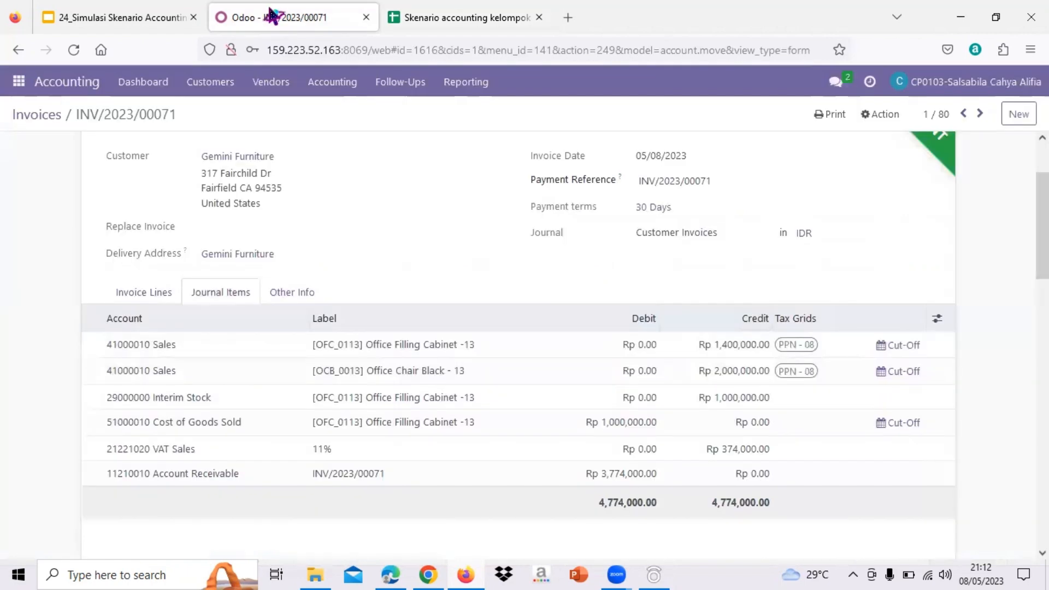
- Examine the Interim Stock, Cost of Goods Sold, VAT Sales and Account Receivable journal items and the debit and credit totals
scroll(485, 400, "down", 1)
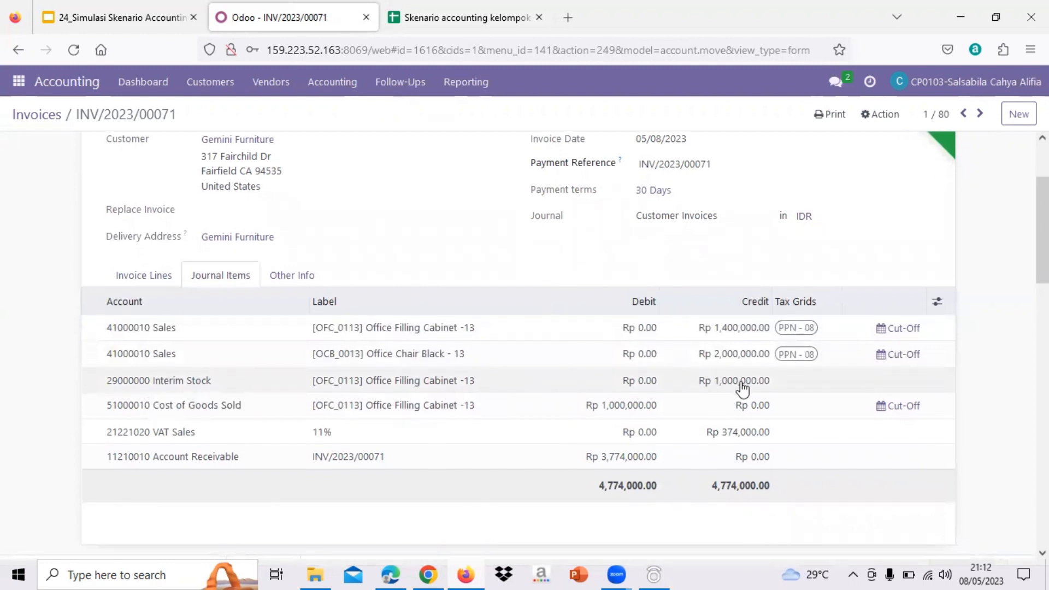
scroll(738, 386, "down", 1)
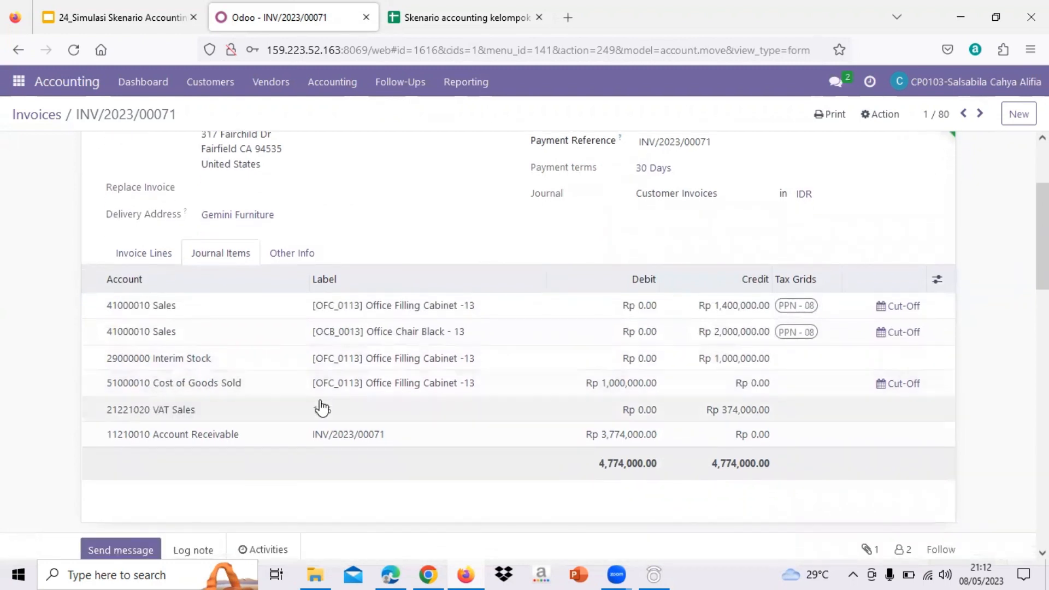
scroll(587, 401, "down", 2)
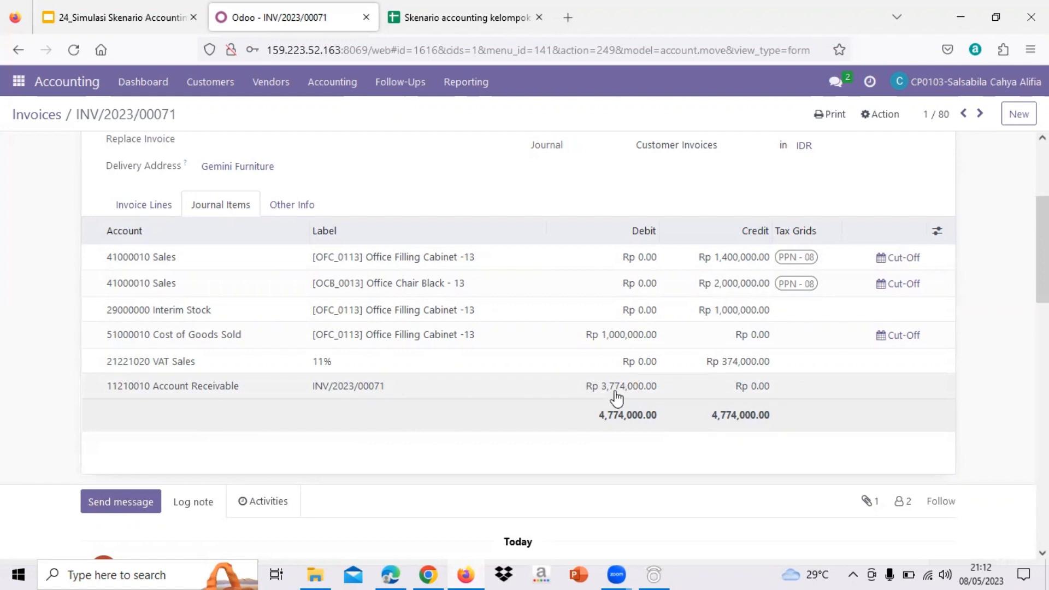
scroll(625, 394, "down", 1)
scroll(625, 396, "up", 2)
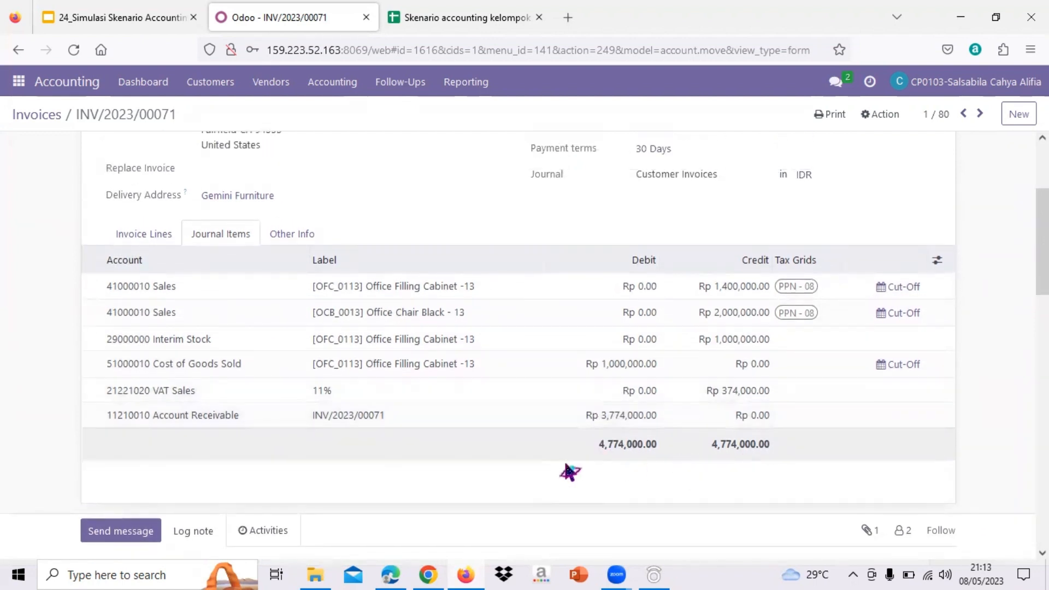
scroll(568, 470, "up", 1)
scroll(568, 470, "up", 2)
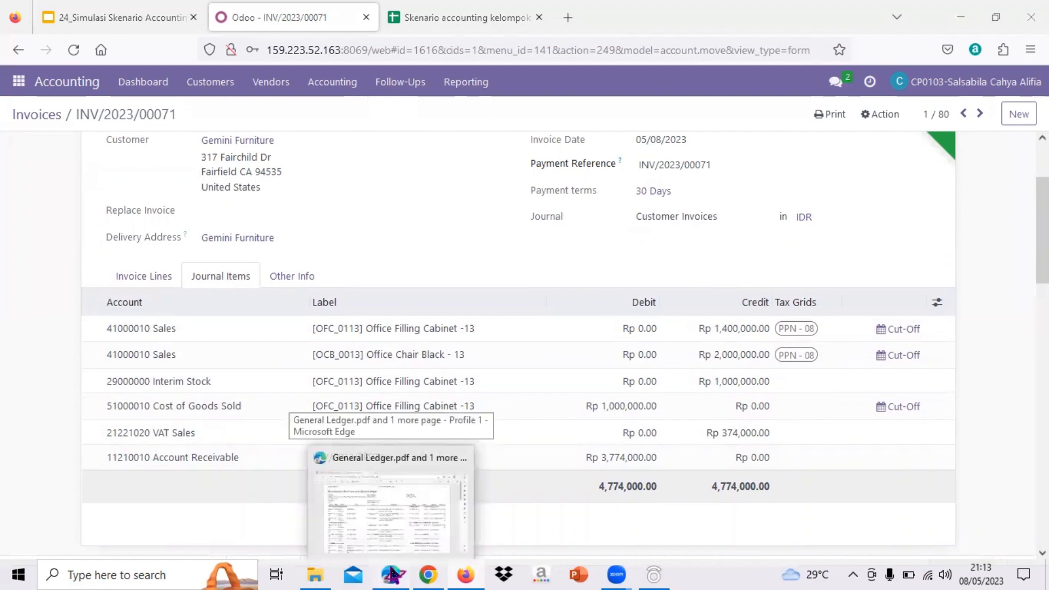
- Switch to the General Ledger PDF in Microsoft Edge and check the total debit of the Account Receivable account
left_click(389, 492)
scroll(454, 335, "down", 1)
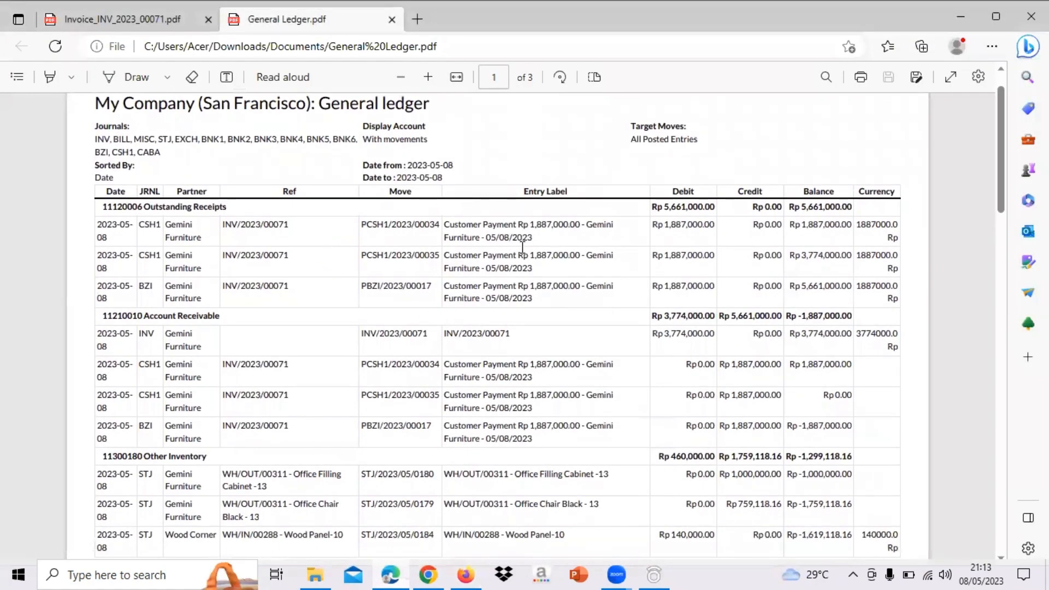
scroll(304, 334, "down", 1)
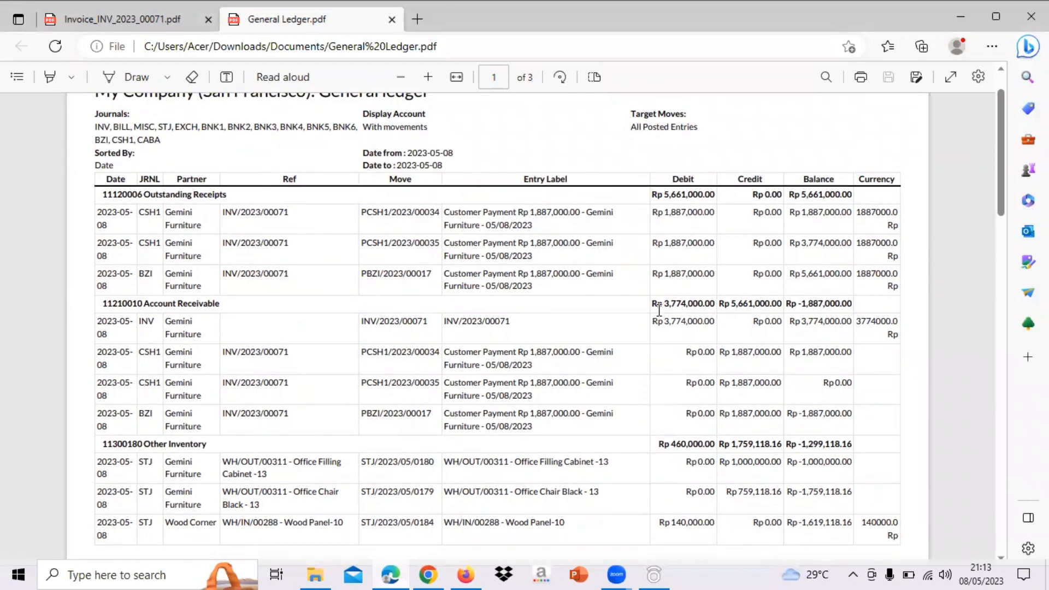
left_click_drag(660, 307, 714, 309)
scroll(715, 310, "down", 1)
left_click(616, 313)
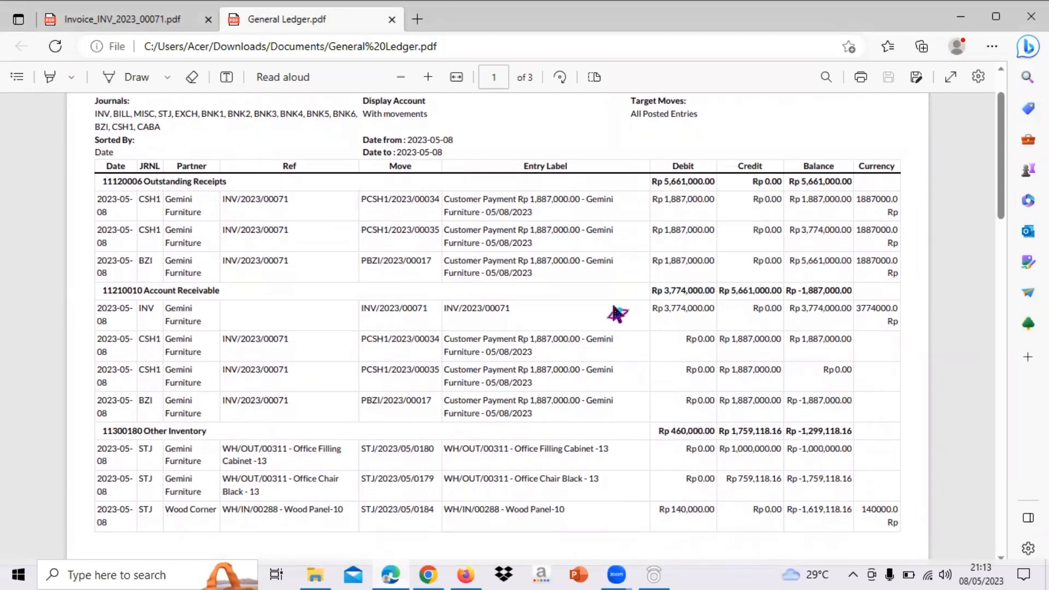
scroll(616, 312, "down", 1)
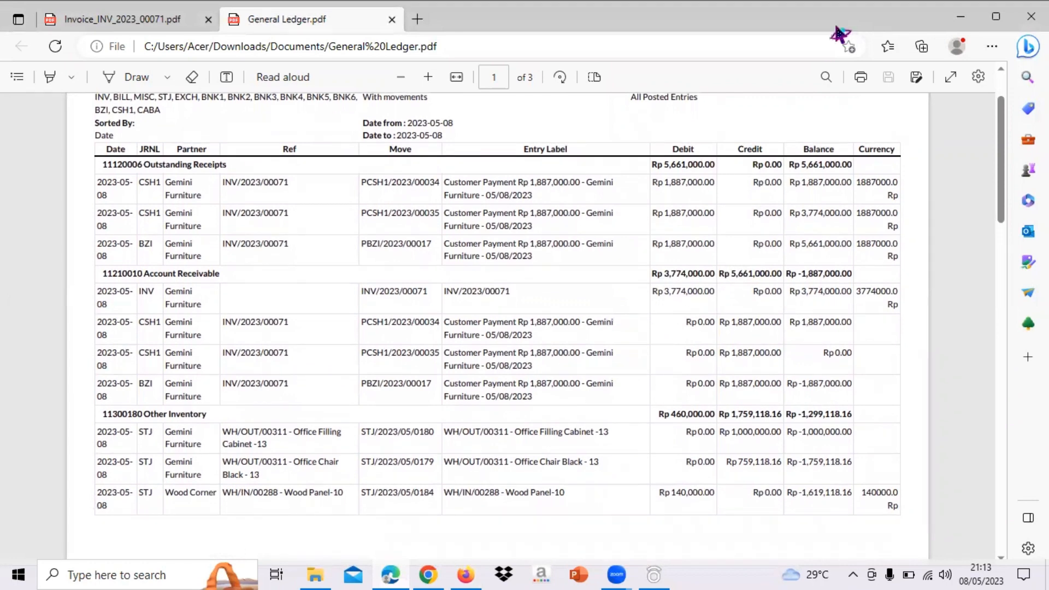
- Check the debit amounts of the BZI and CSH1 payments from Gemini Furniture under Outstanding Receipts
scroll(461, 404, "up", 1)
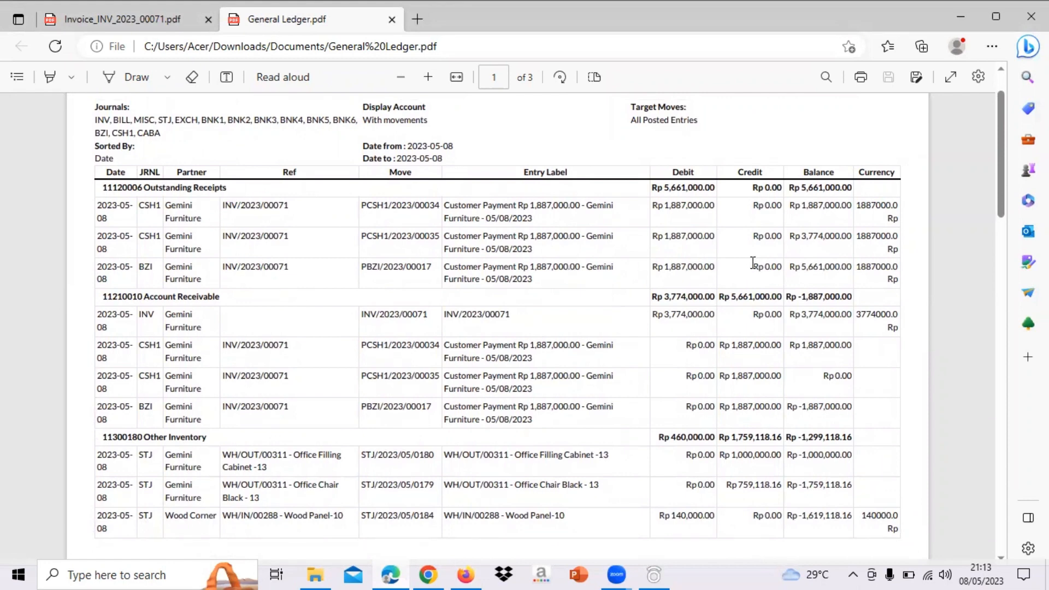
left_click_drag(662, 266, 715, 269)
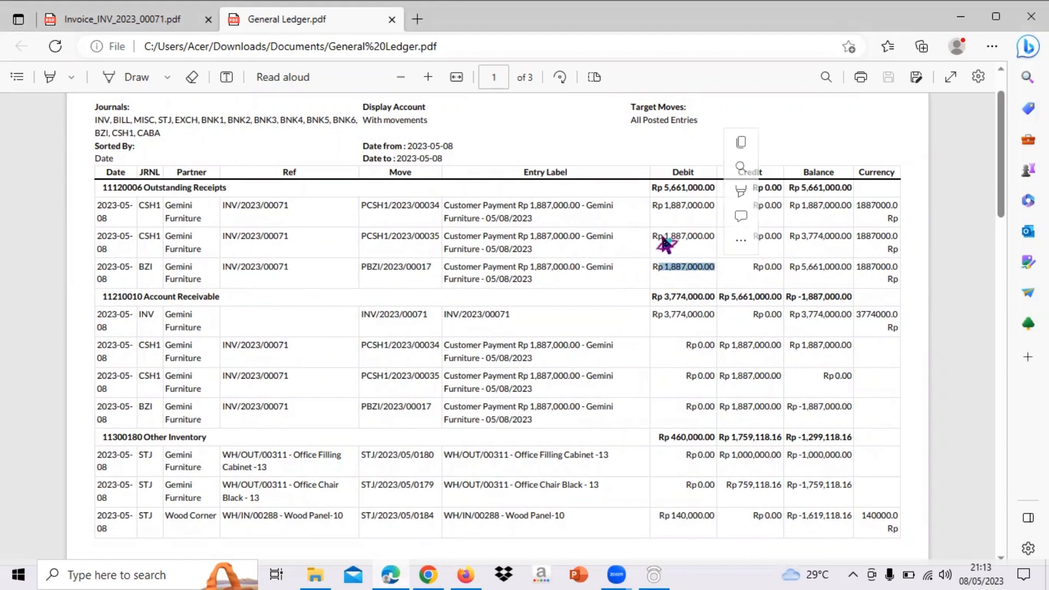
left_click_drag(660, 238, 718, 236)
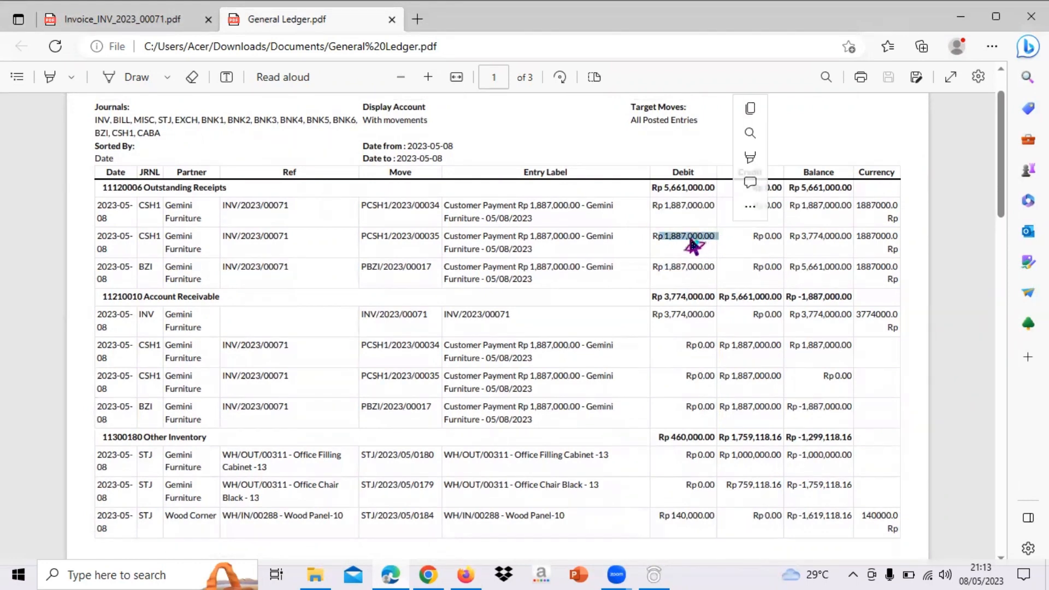
scroll(692, 246, "up", 2)
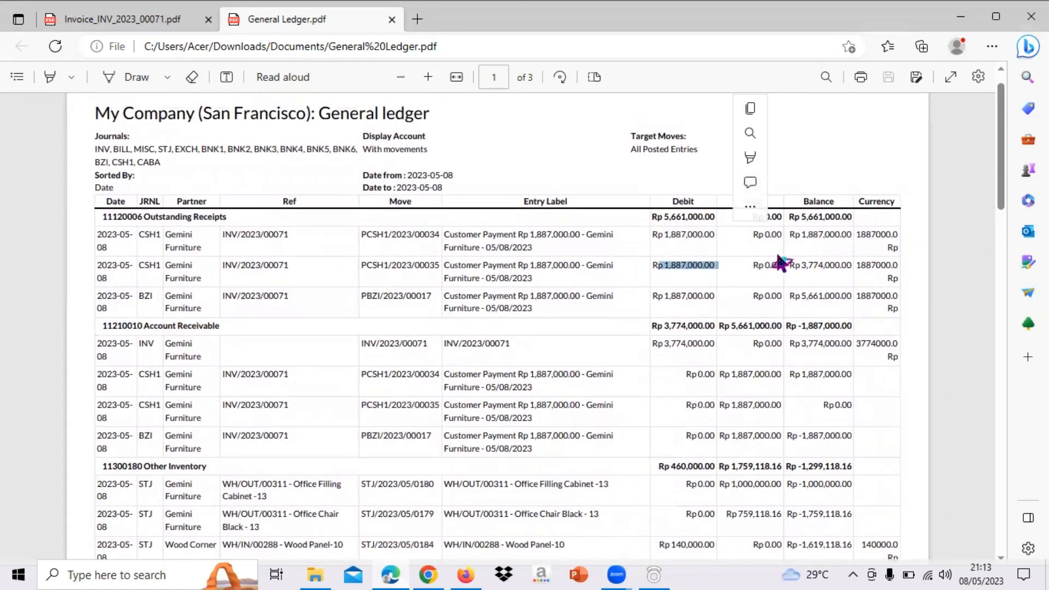
left_click(716, 227)
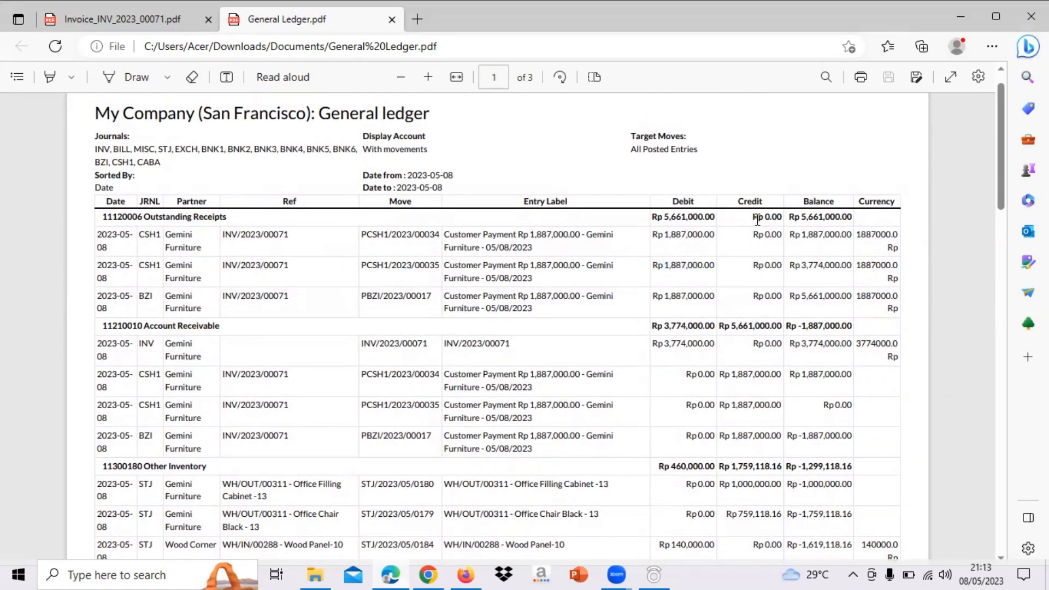
- Find the VAT Sales account on page 2 of the General Ledger and examine the tax entry for INV/2023/00071
scroll(758, 220, "down", 5)
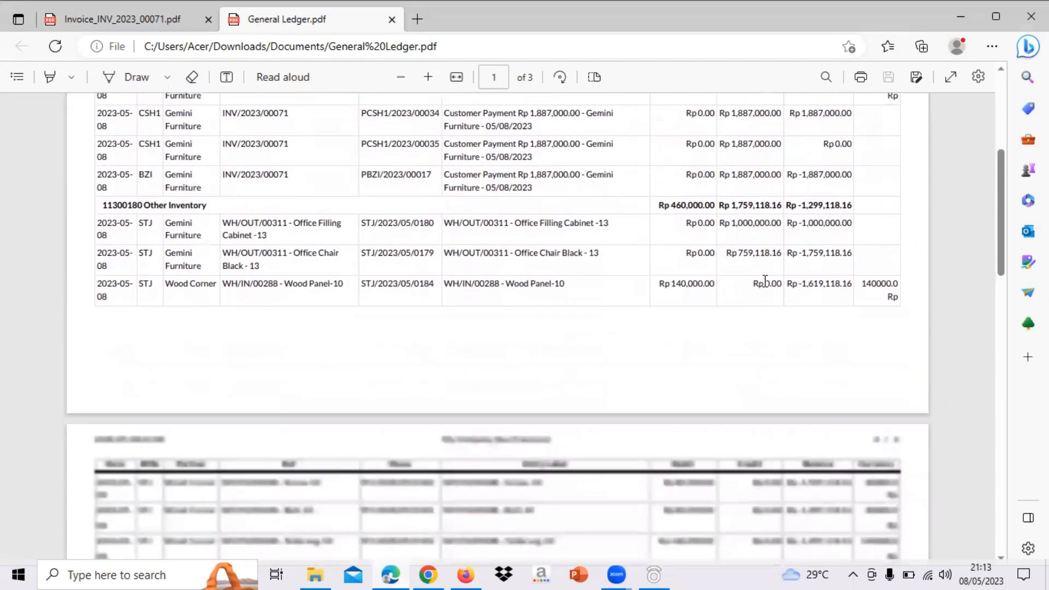
scroll(765, 281, "down", 4)
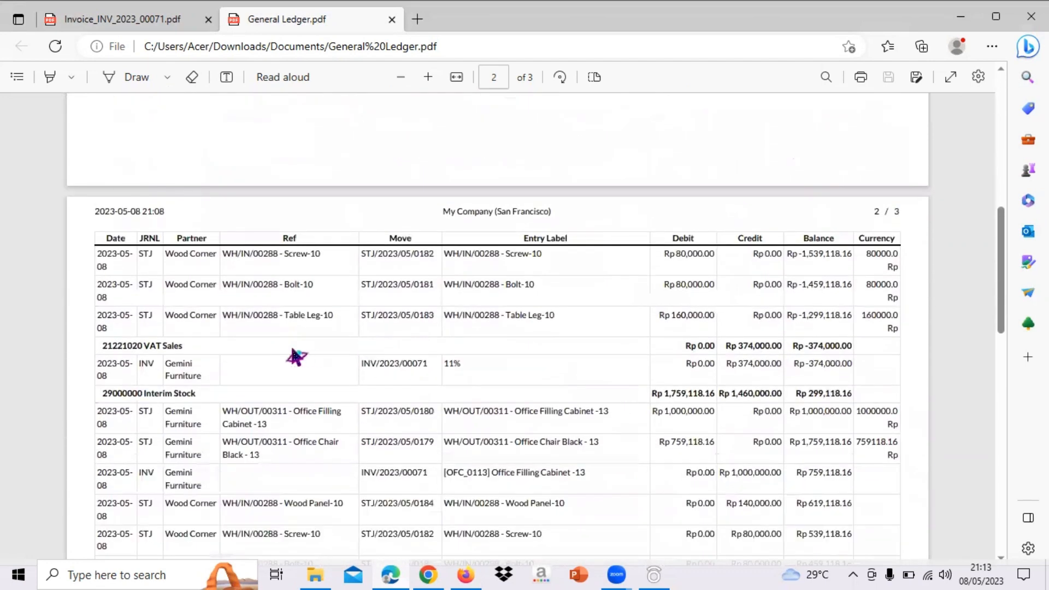
scroll(185, 348, "down", 1)
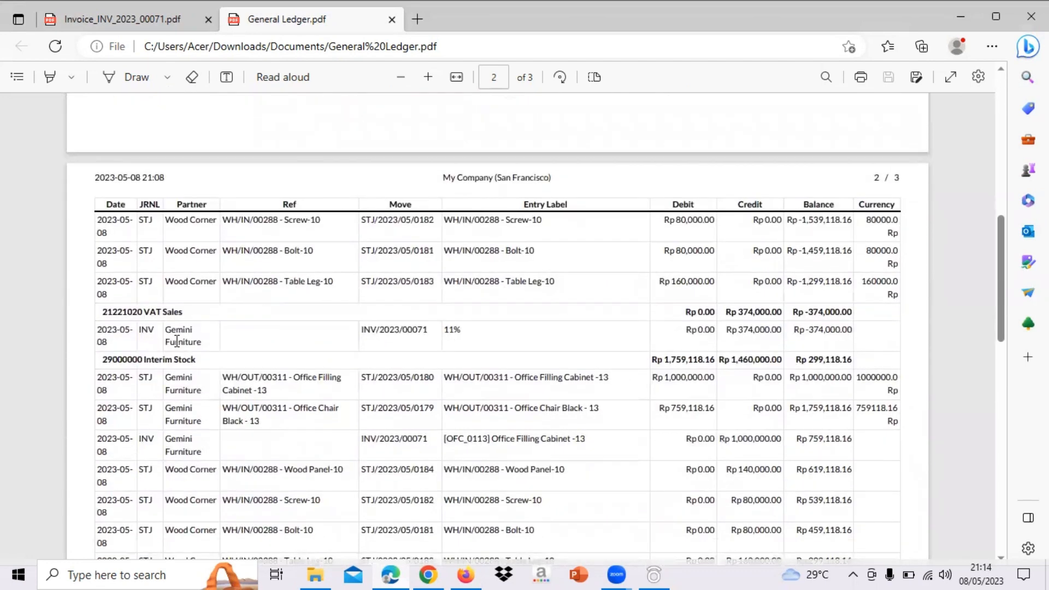
left_click_drag(471, 330, 443, 336)
scroll(759, 331, "down", 5)
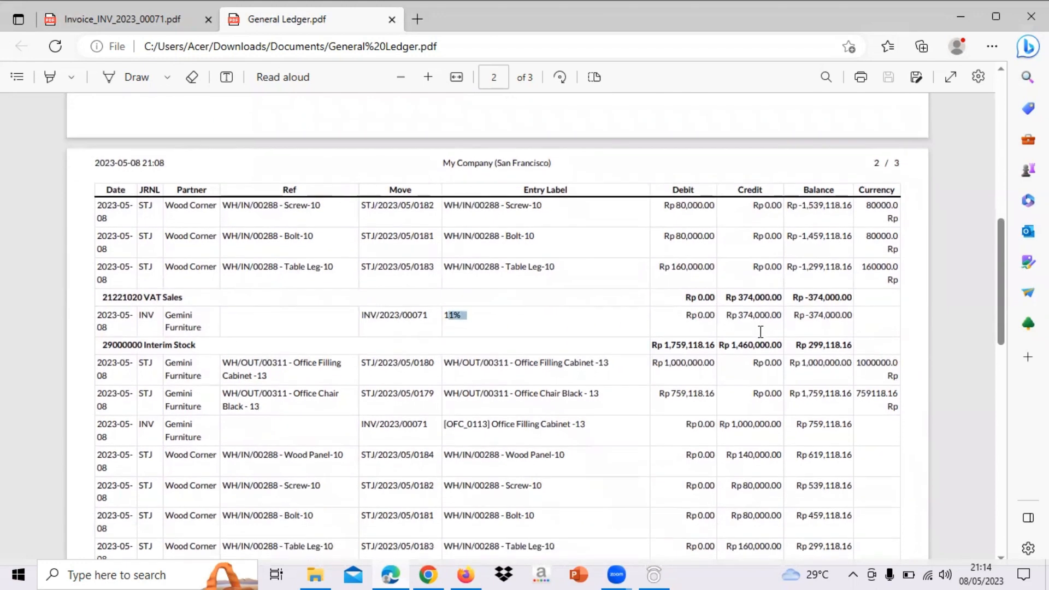
- Check the credit amounts of both products and the total credit under the Sales account in the General Ledger
scroll(759, 332, "down", 1)
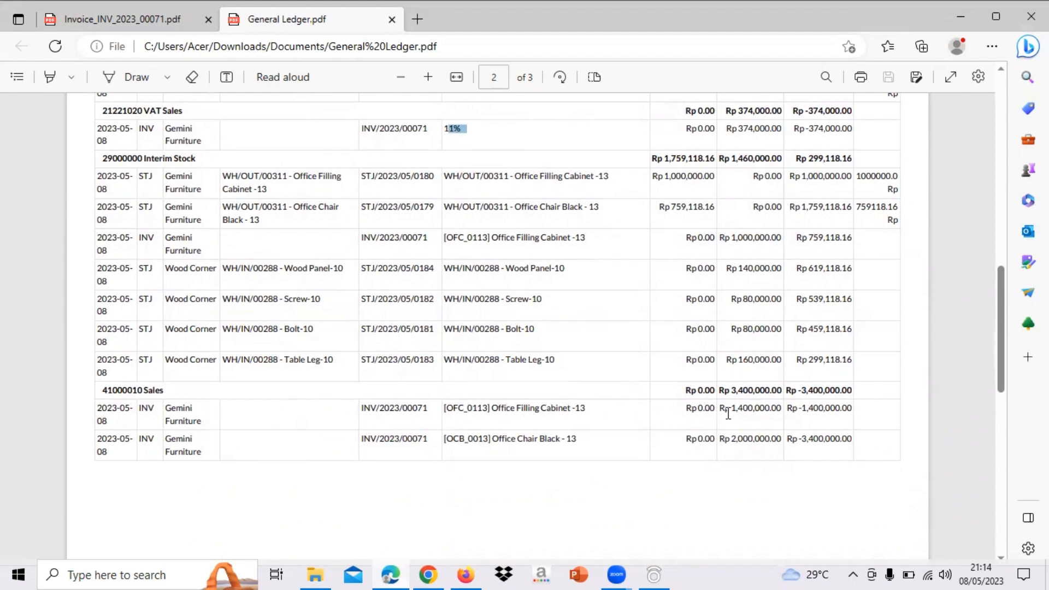
left_click_drag(721, 411, 782, 410)
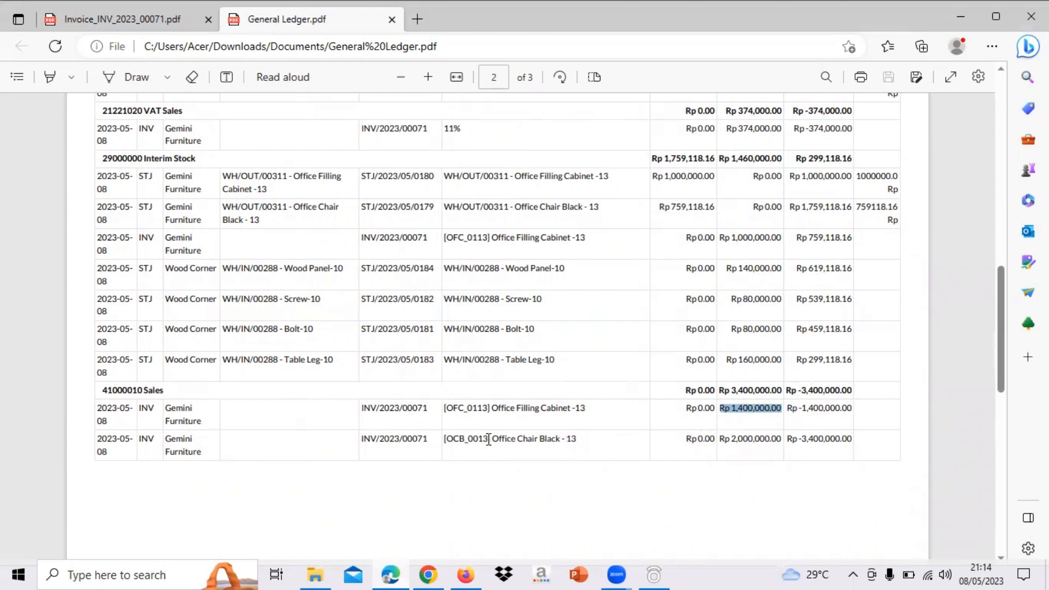
left_click_drag(720, 439, 782, 440)
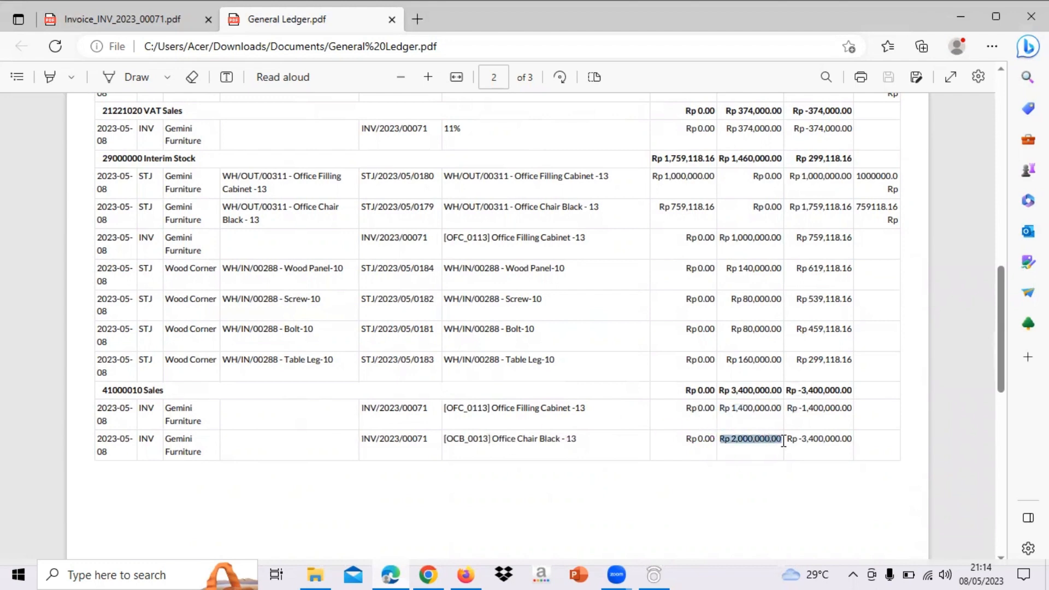
scroll(784, 446, "up", 1)
left_click_drag(721, 416, 789, 415)
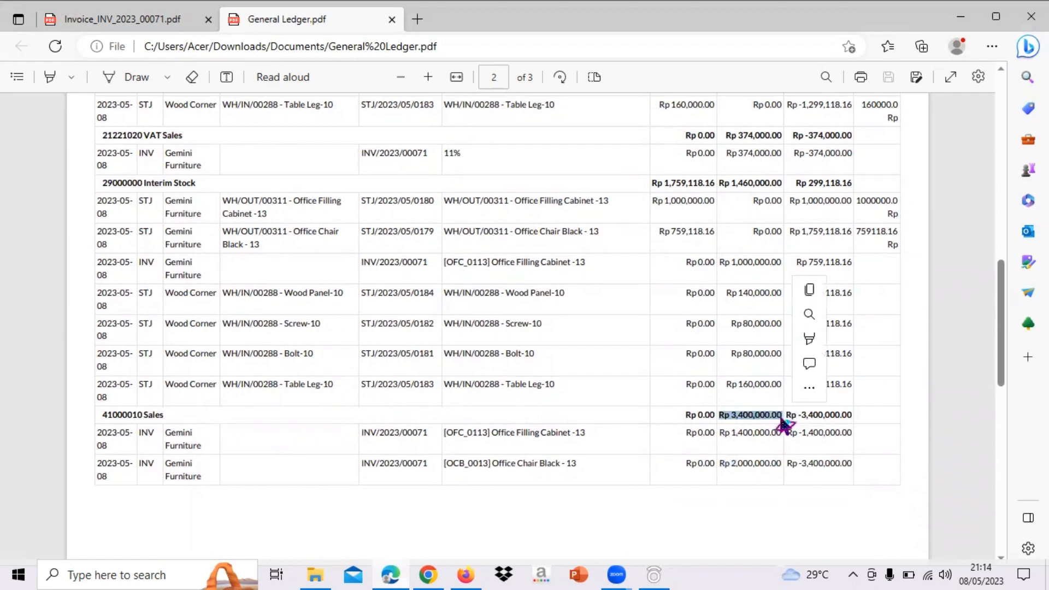
scroll(786, 421, "up", 1)
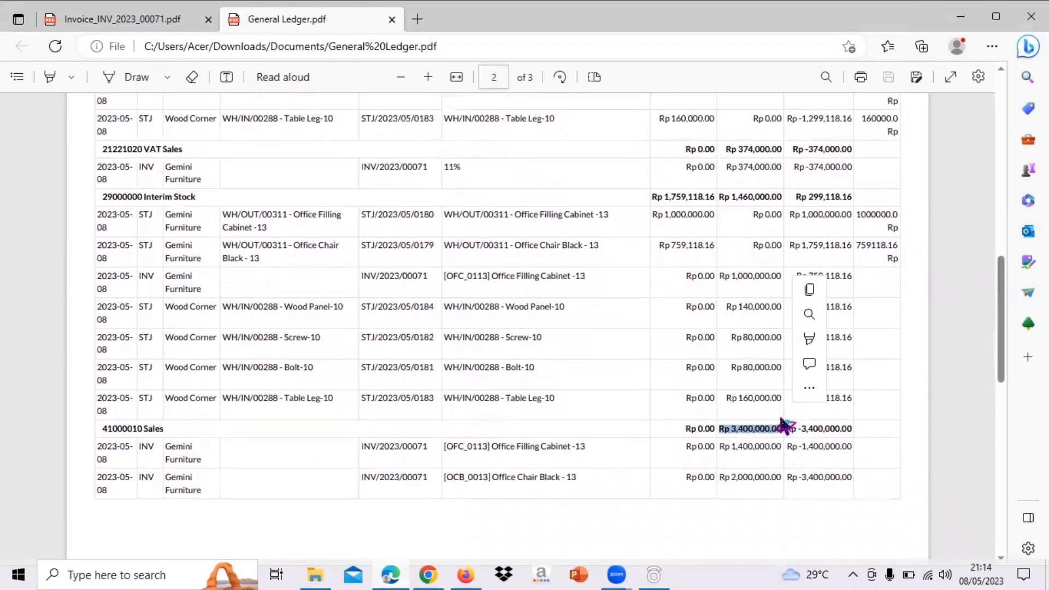
- Open Invoice_INV_2023_00071.pdf and compare its untaxed amount with the ledger's Sales total
left_click(146, 19)
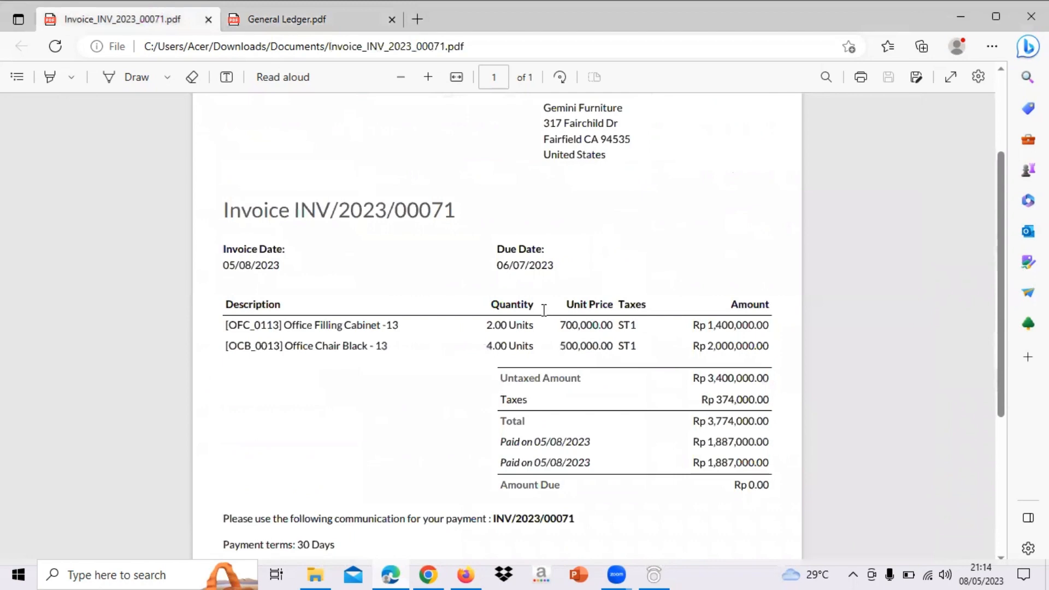
left_click_drag(693, 377, 770, 377)
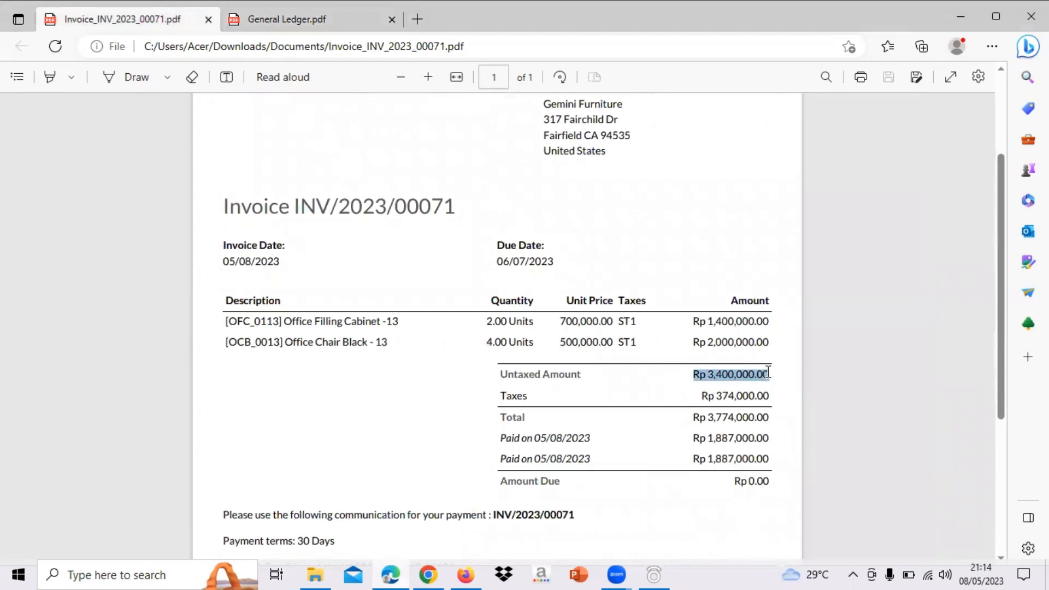
- Return to the General Ledger PDF and check the total debit of the Account Receivable account on page 1
left_click(349, 22)
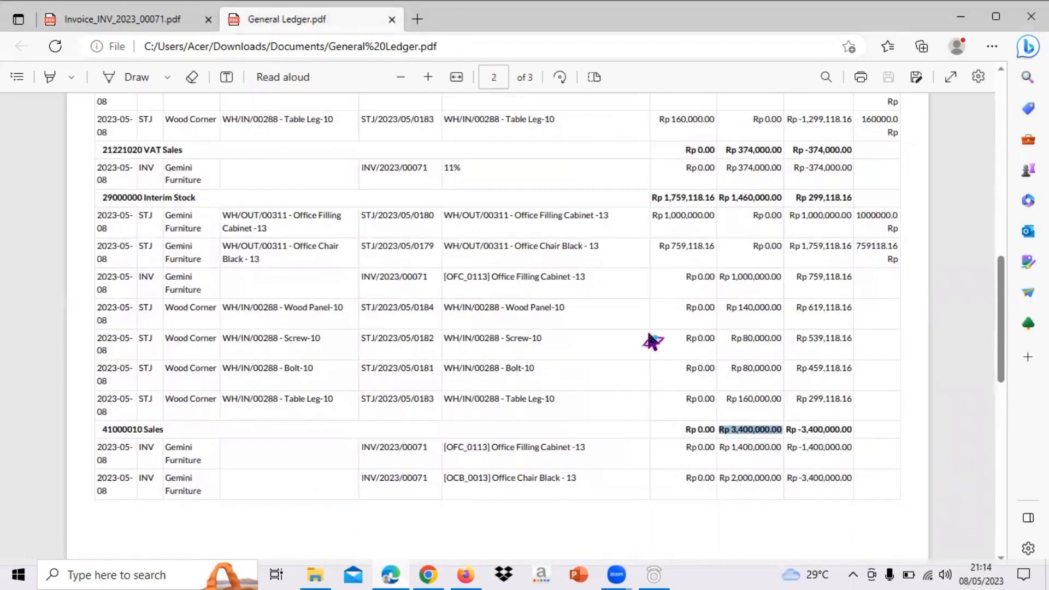
scroll(653, 341, "up", 4)
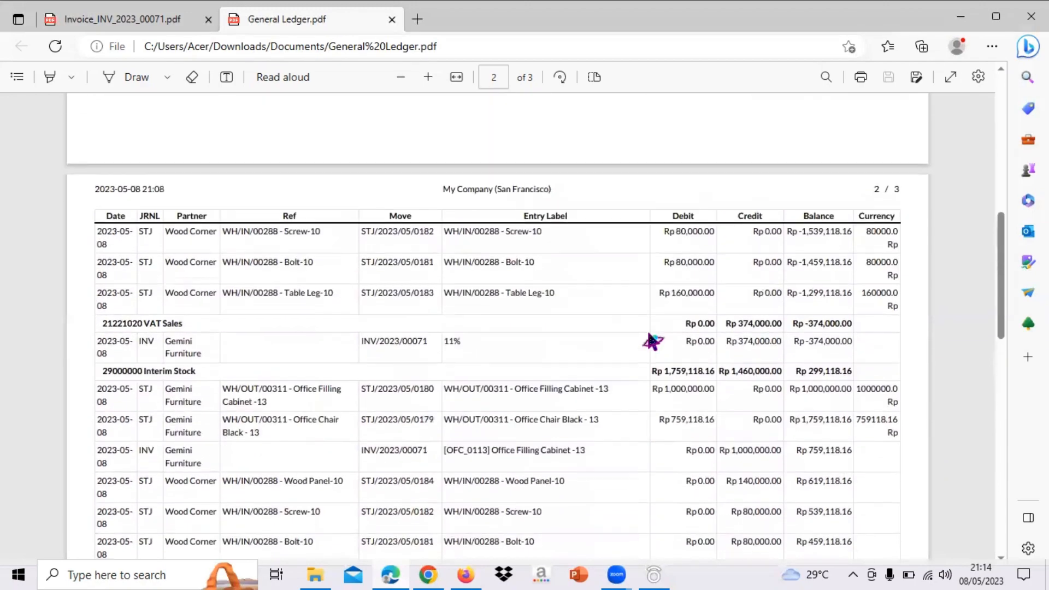
scroll(539, 402, "down", 4)
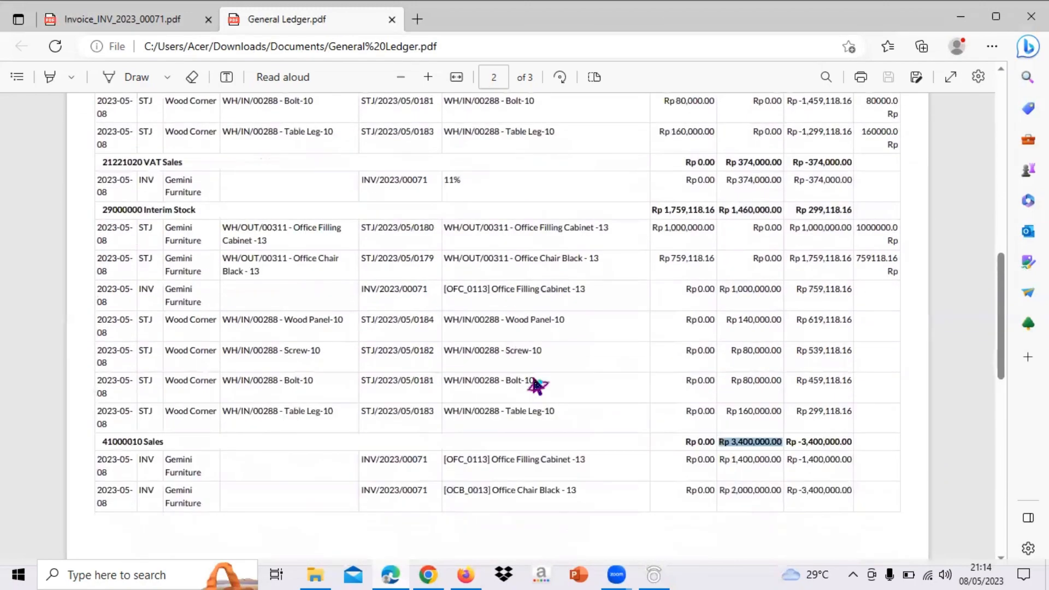
scroll(207, 468, "up", 2)
scroll(451, 314, "up", 10)
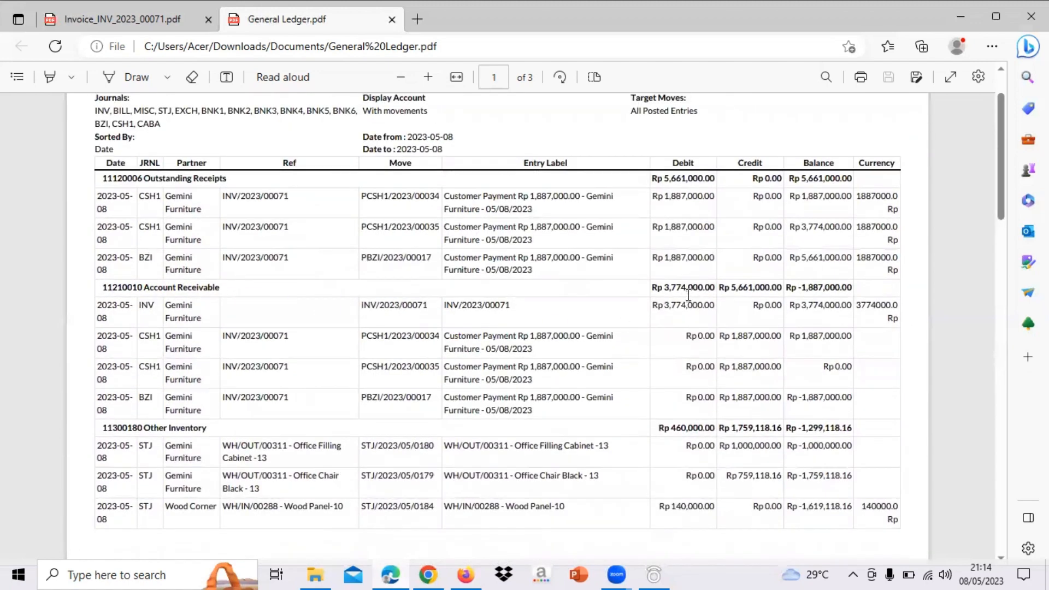
left_click_drag(653, 288, 713, 296)
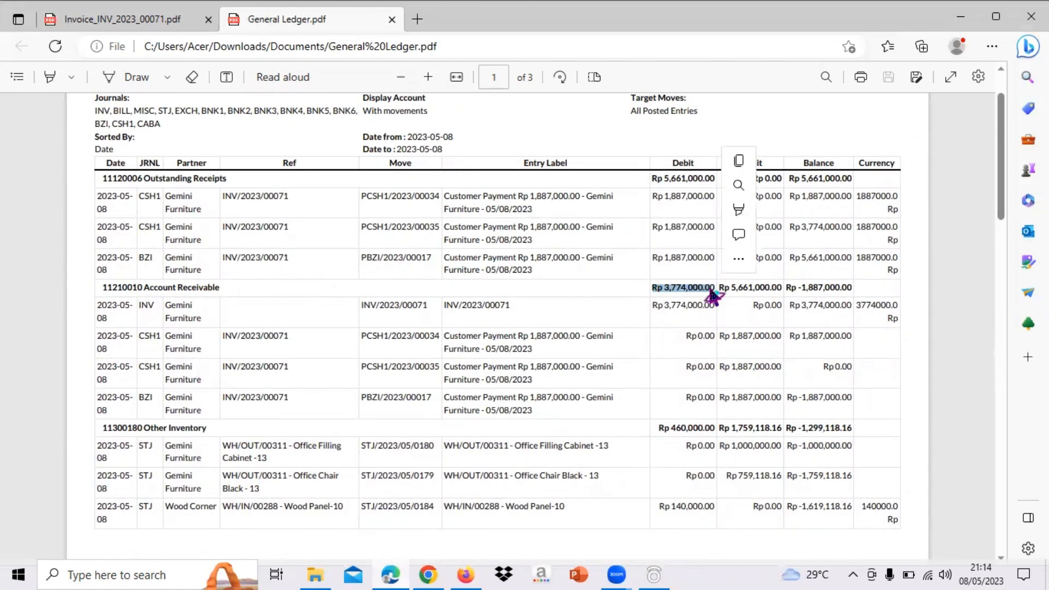
scroll(583, 319, "up", 1)
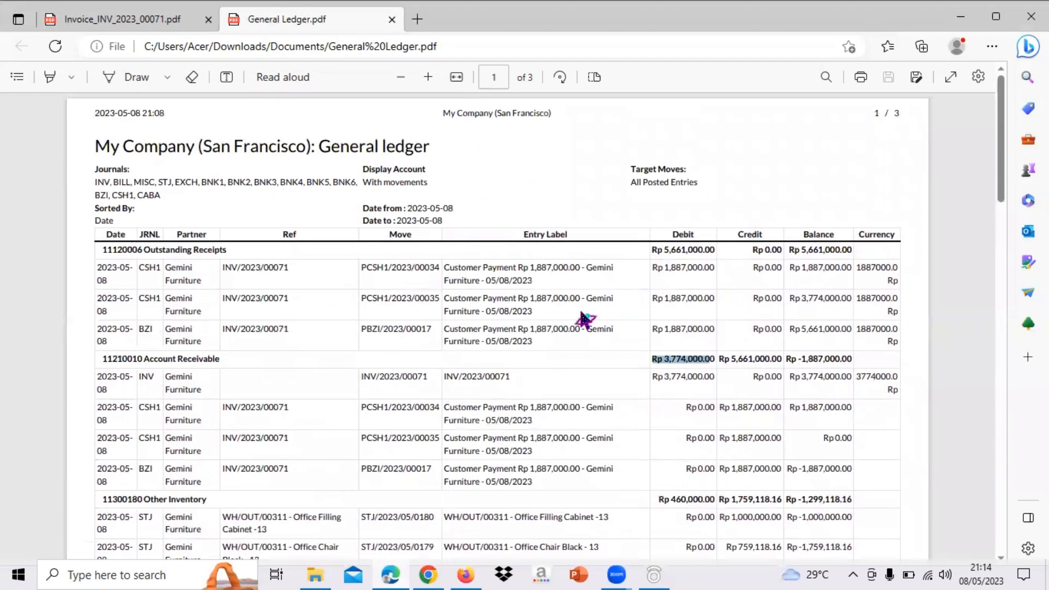
scroll(428, 290, "down", 1)
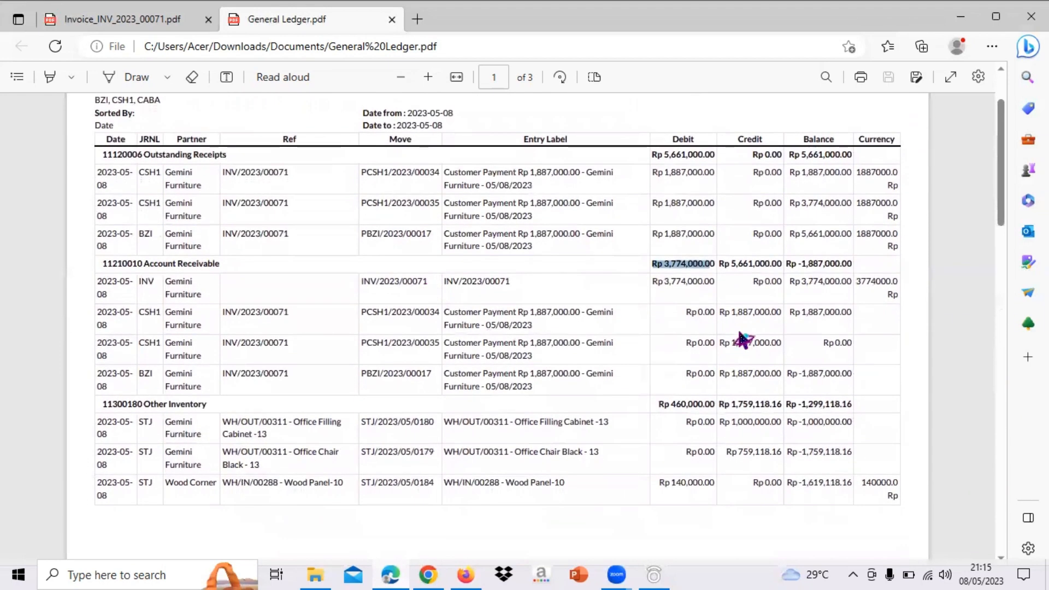
left_click(930, 253)
scroll(930, 253, "down", 1)
scroll(930, 253, "up", 2)
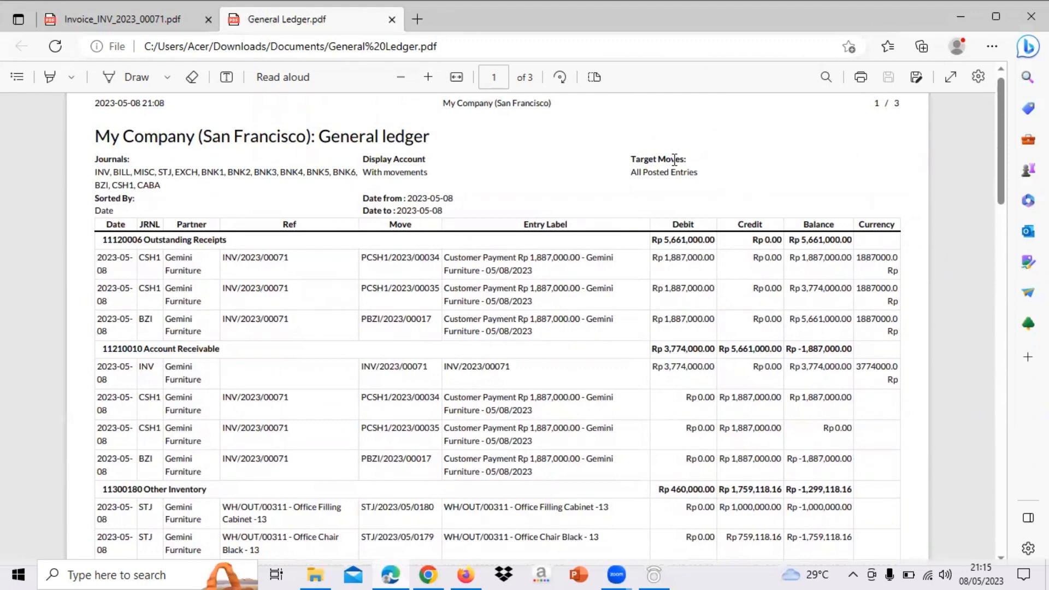
scroll(617, 251, "down", 1)
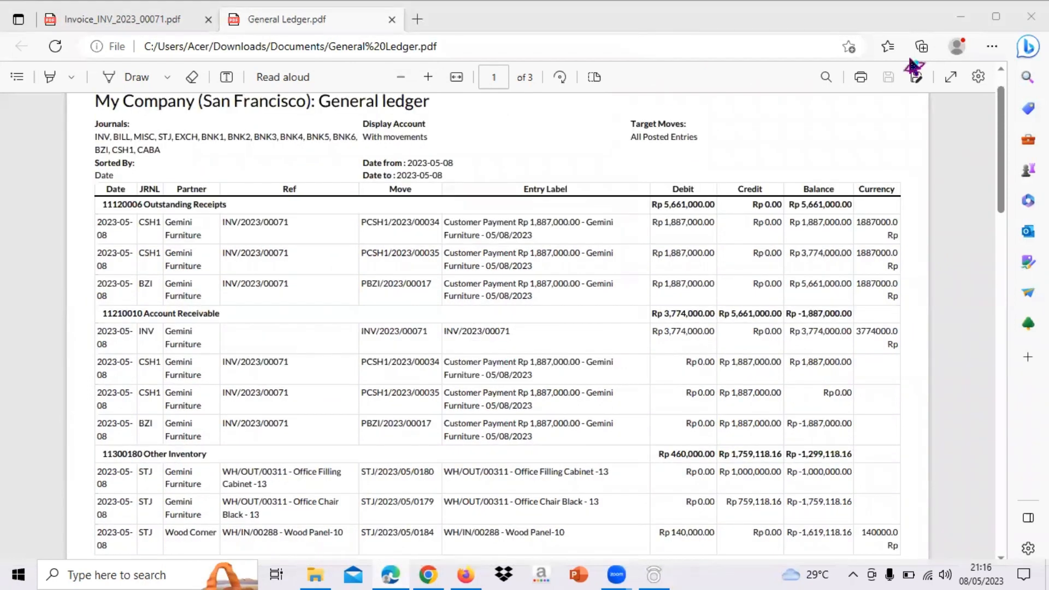
- Switch to Odoo and print the Trial Balance of all posted entries with start and end dates of 05/08/2023
left_click(463, 575)
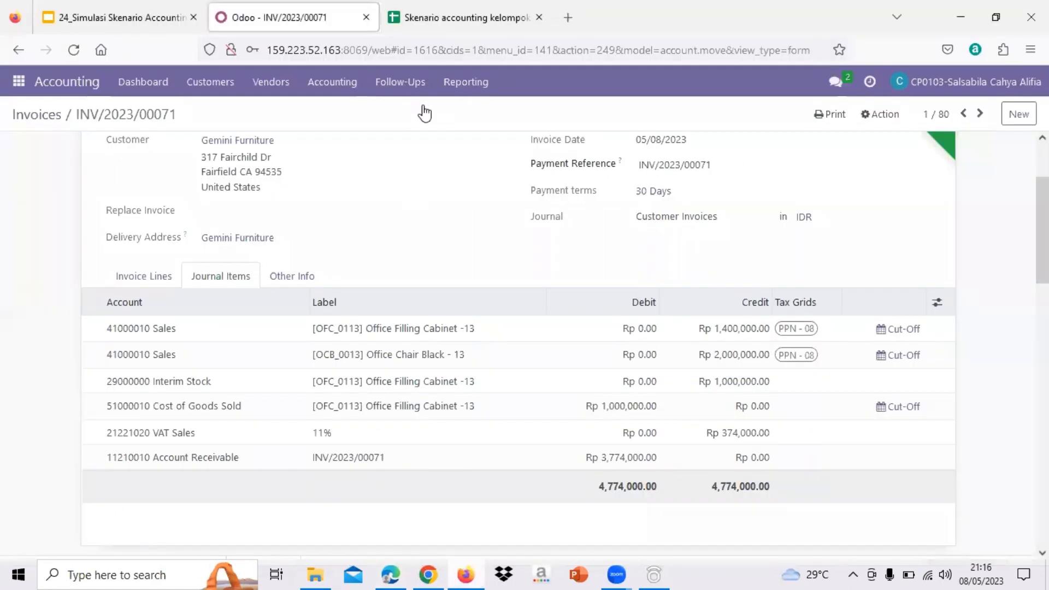
left_click(461, 85)
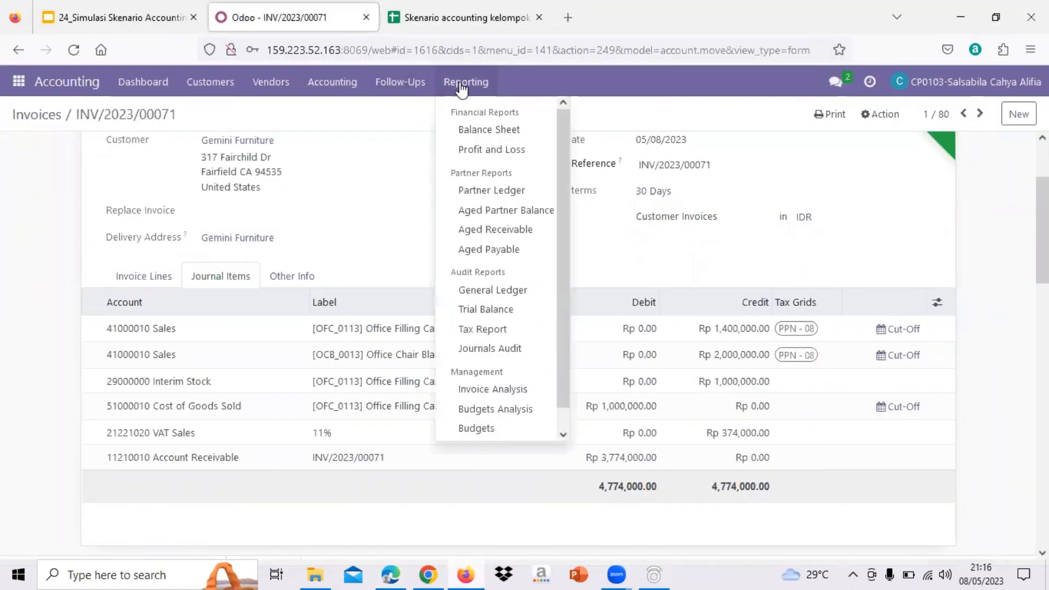
left_click(490, 313)
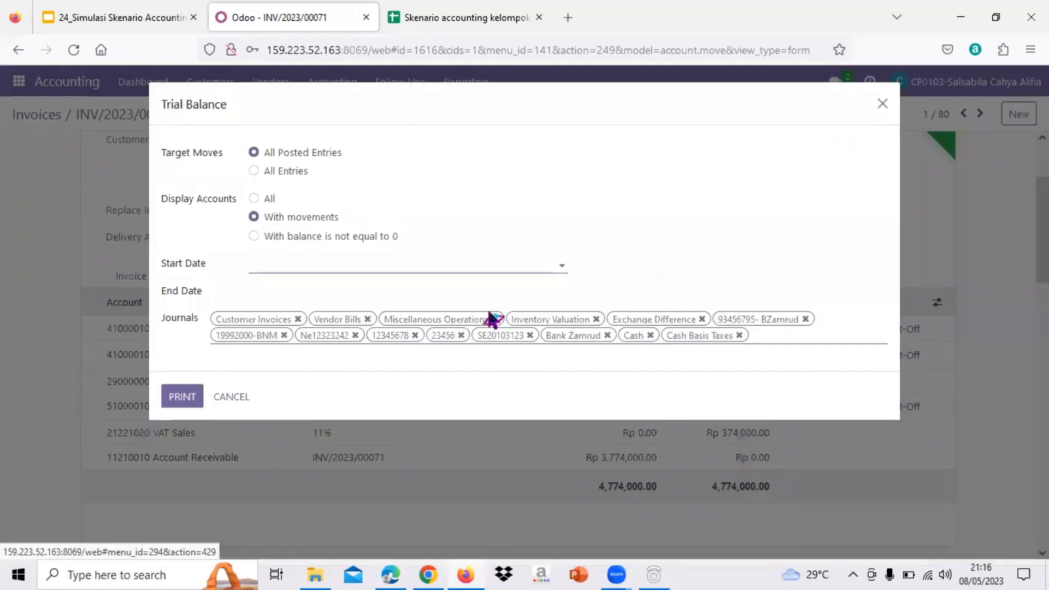
left_click(294, 267)
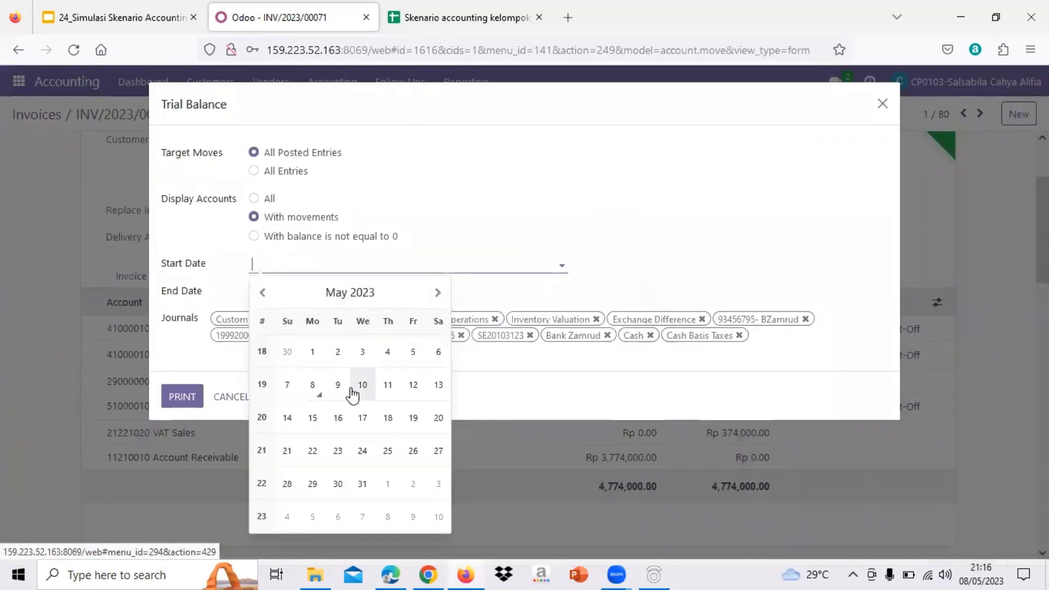
left_click(316, 389)
left_click(305, 296)
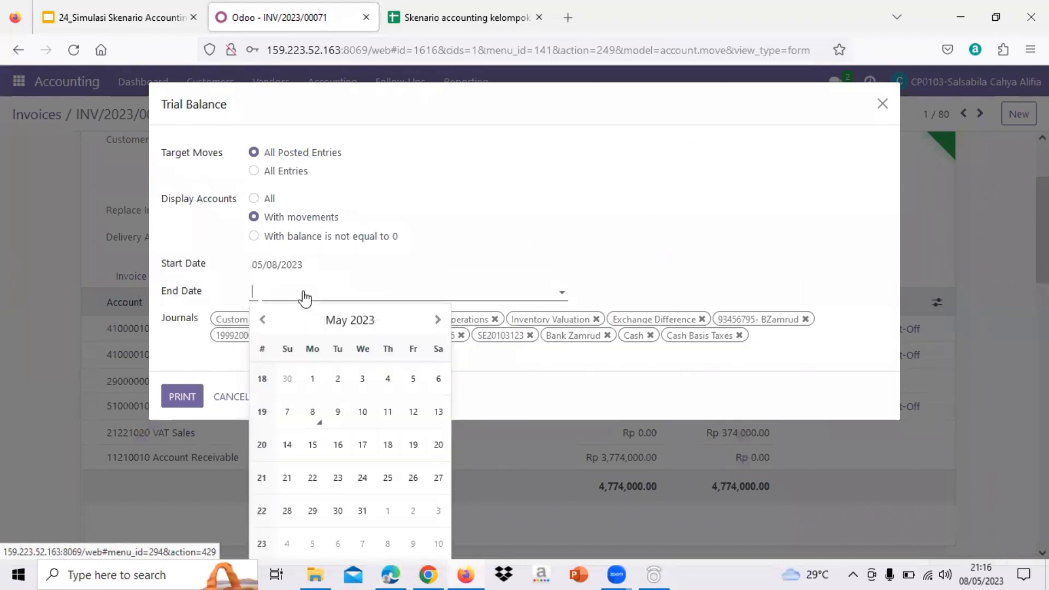
left_click(313, 415)
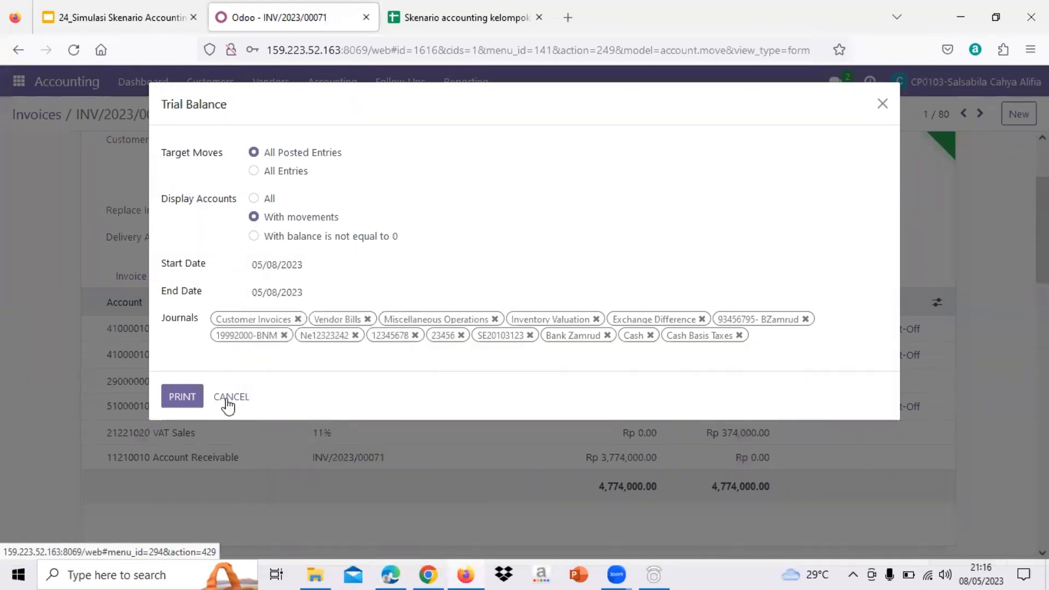
left_click(182, 397)
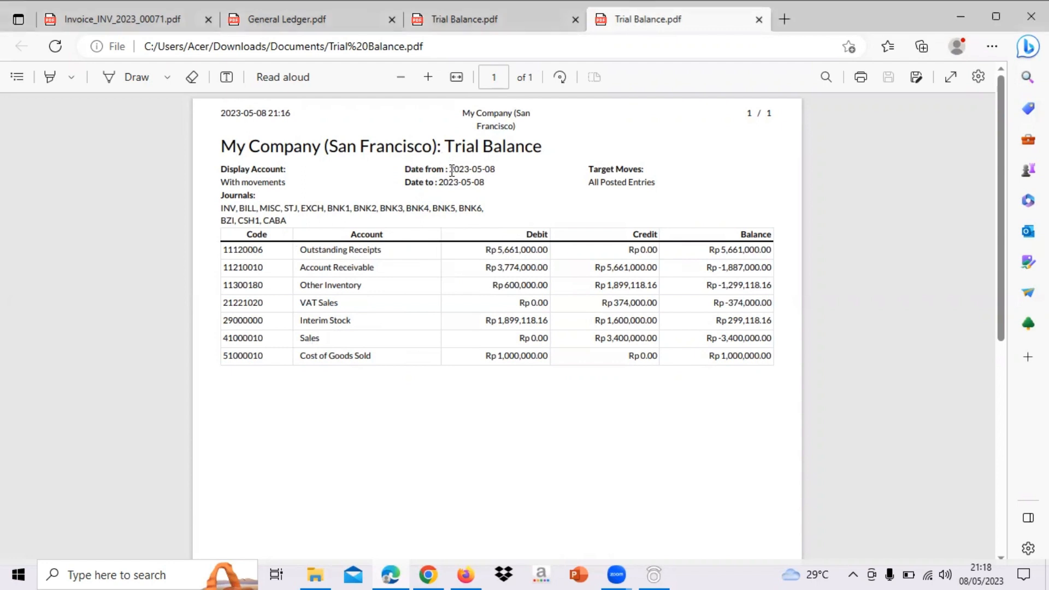
- Check the start and end dates in the header of the Trial Balance PDF and look over its accounts
left_click_drag(452, 170, 499, 176)
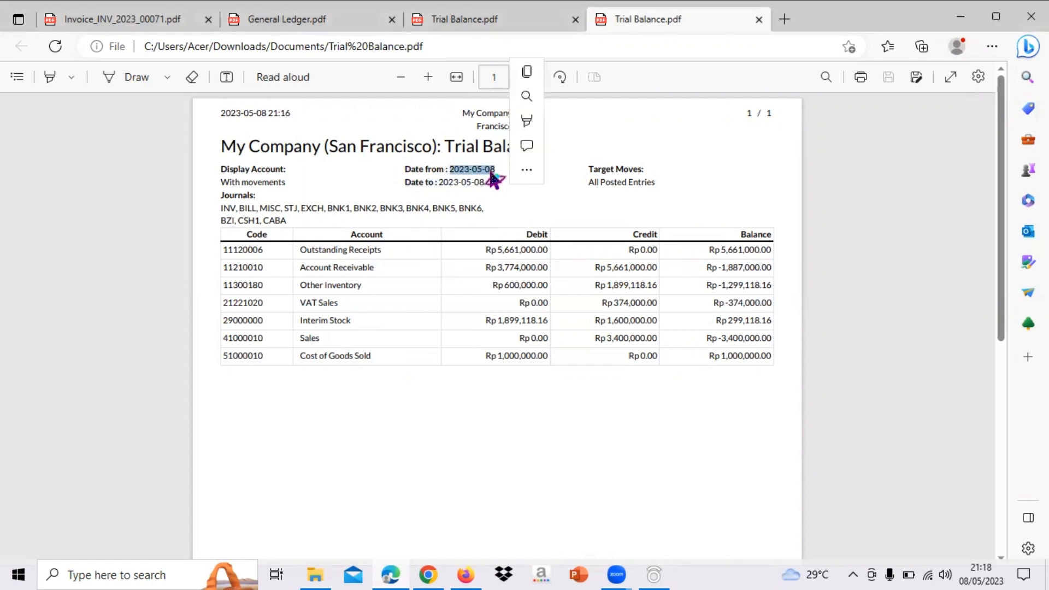
scroll(469, 372, "down", 1)
scroll(468, 373, "up", 1)
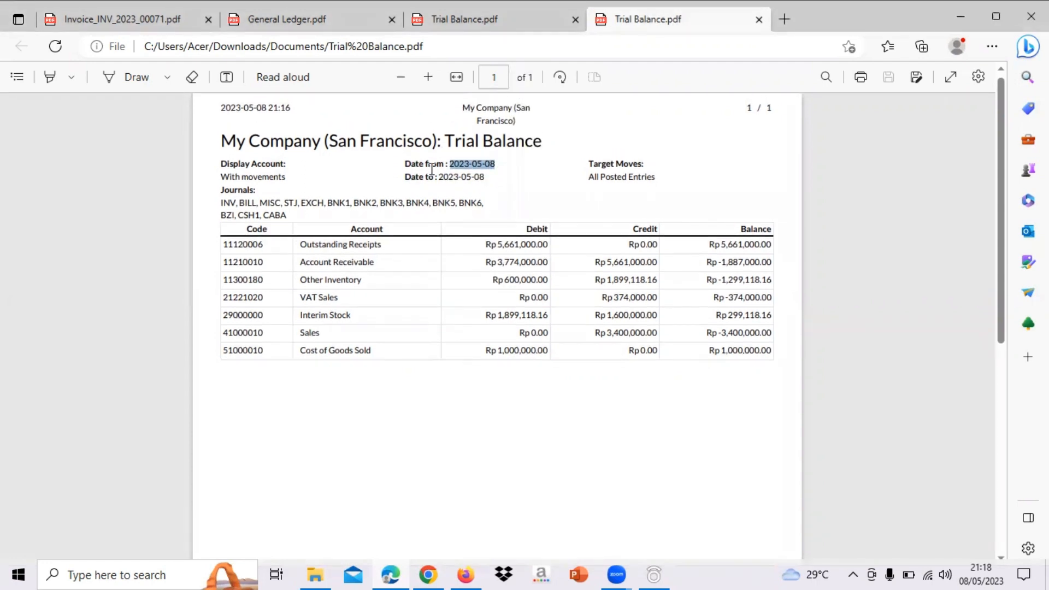
left_click_drag(439, 175, 480, 177)
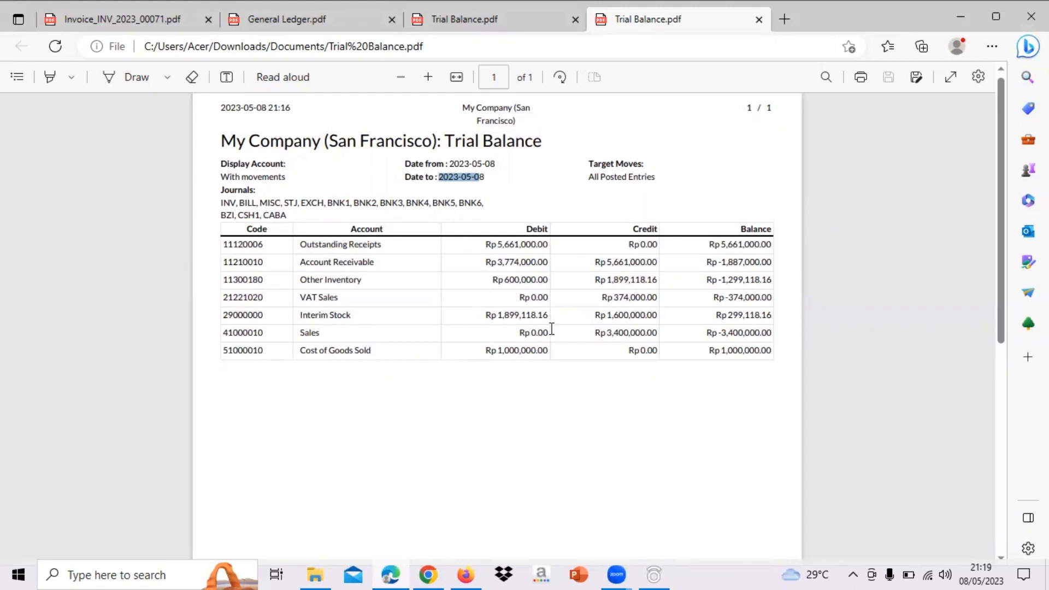
scroll(552, 329, "up", 1)
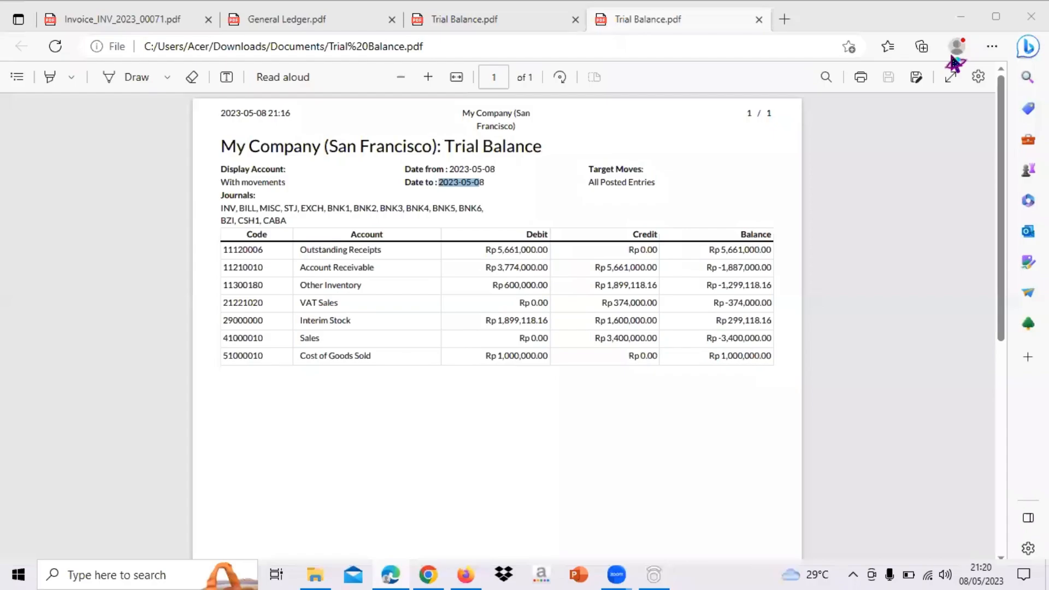
- Switch back to Odoo and close the error message and the Trial Balance dialog
left_click(465, 575)
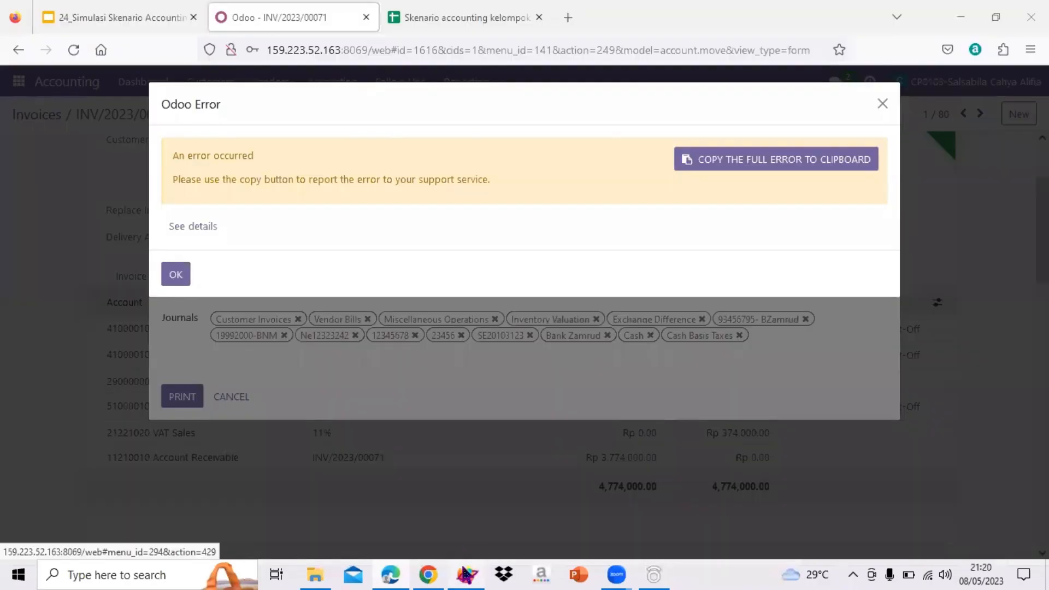
left_click(880, 110)
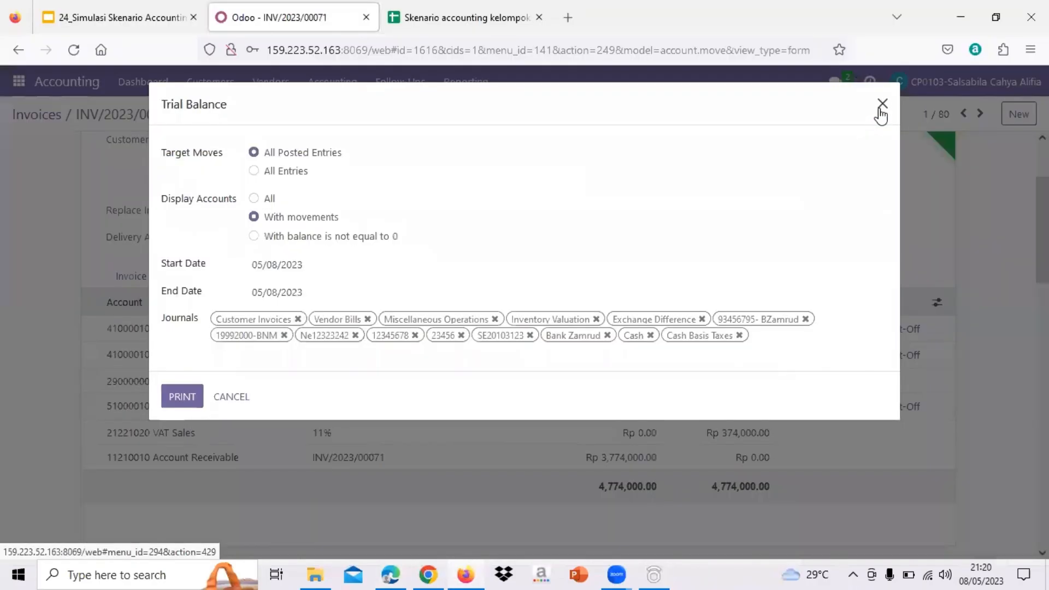
left_click(881, 107)
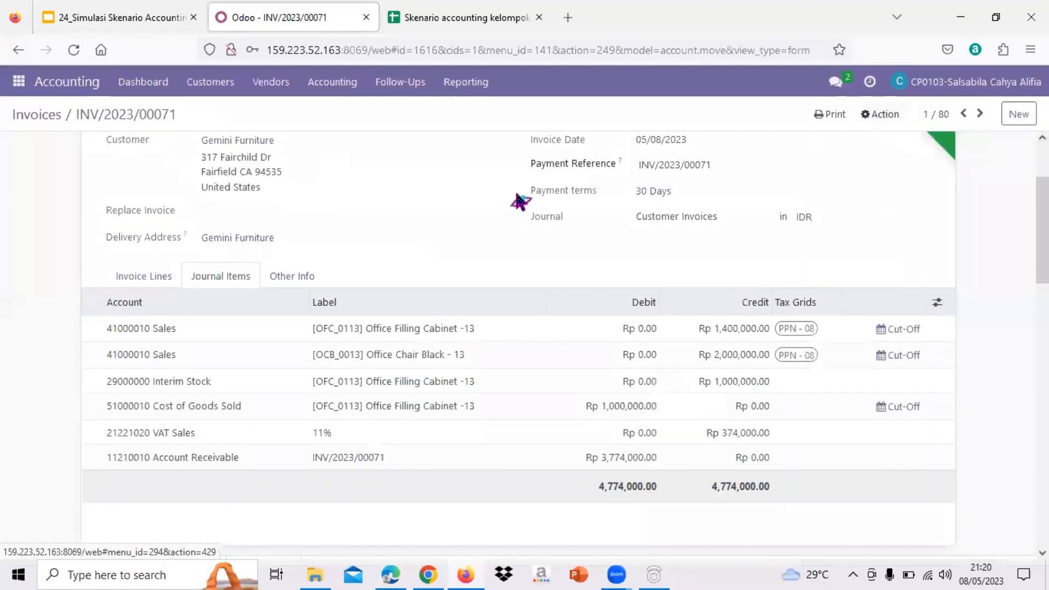
- Print the Balance Sheet of all posted entries with start and end dates of 05/08/2023
left_click(481, 89)
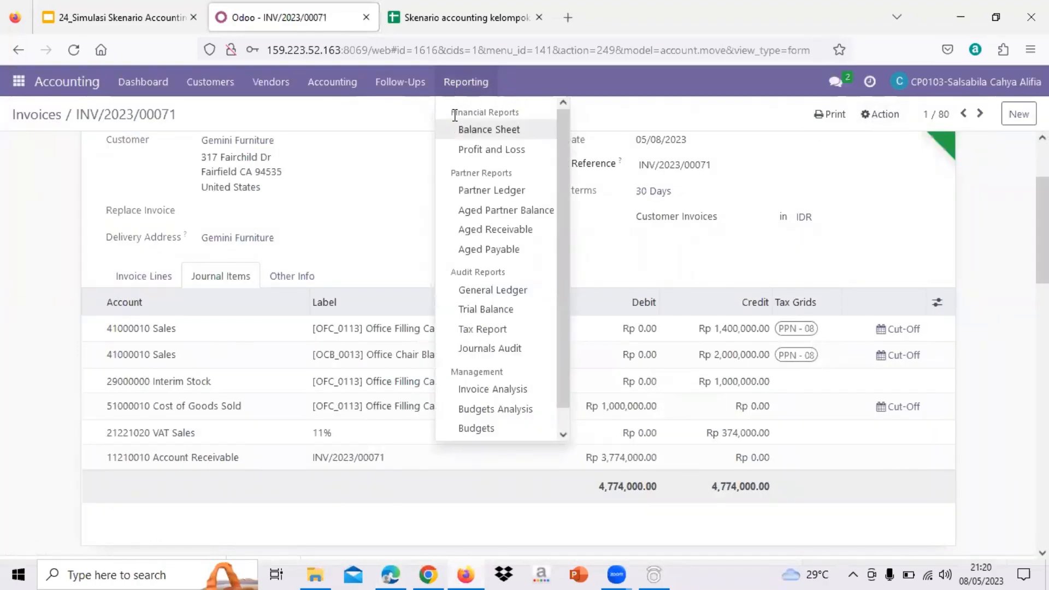
left_click(500, 137)
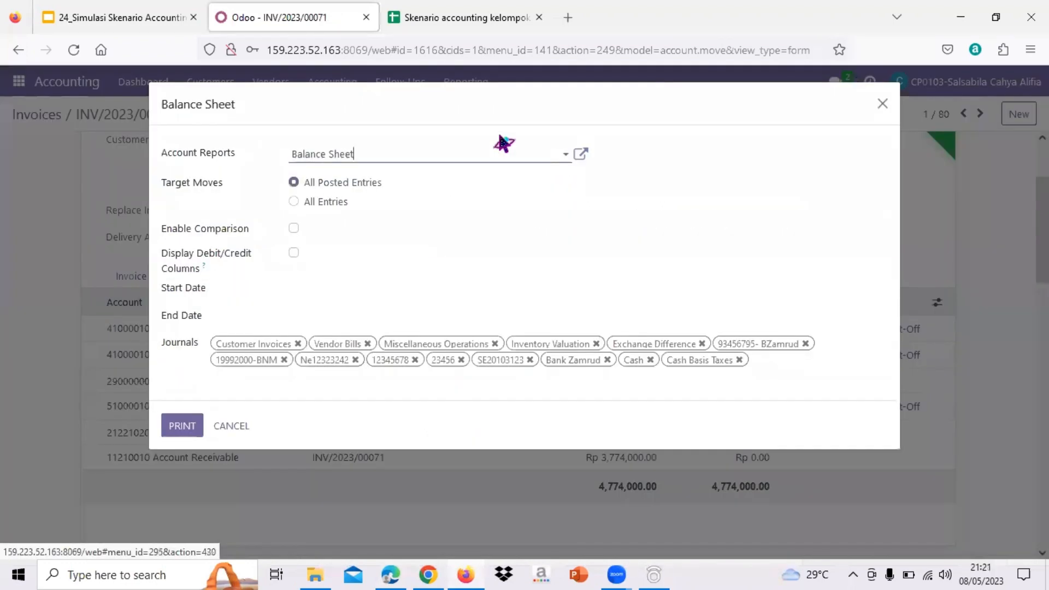
left_click(292, 295)
left_click(351, 416)
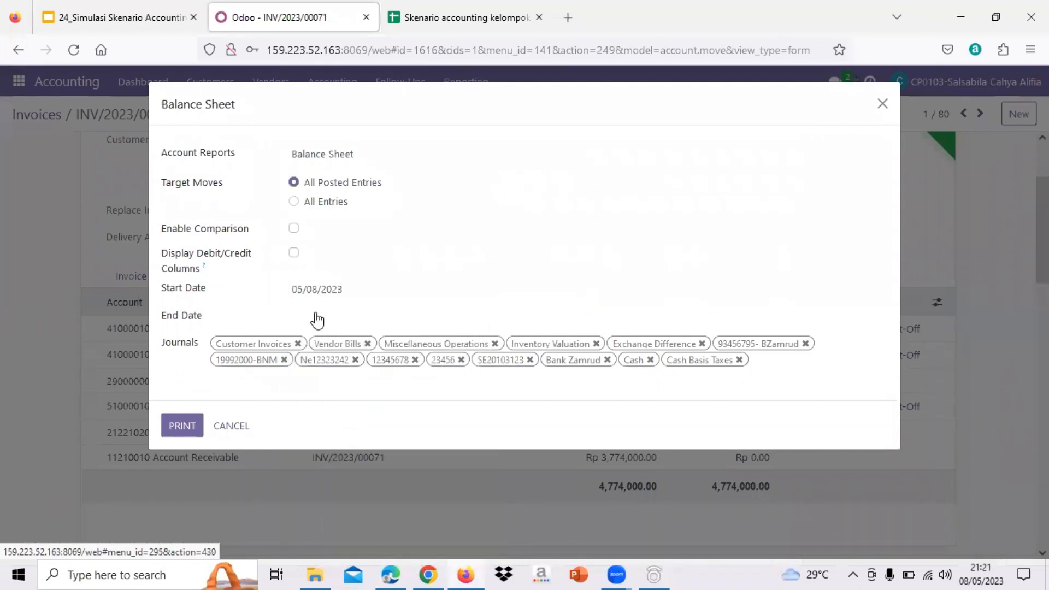
left_click(313, 316)
left_click(353, 446)
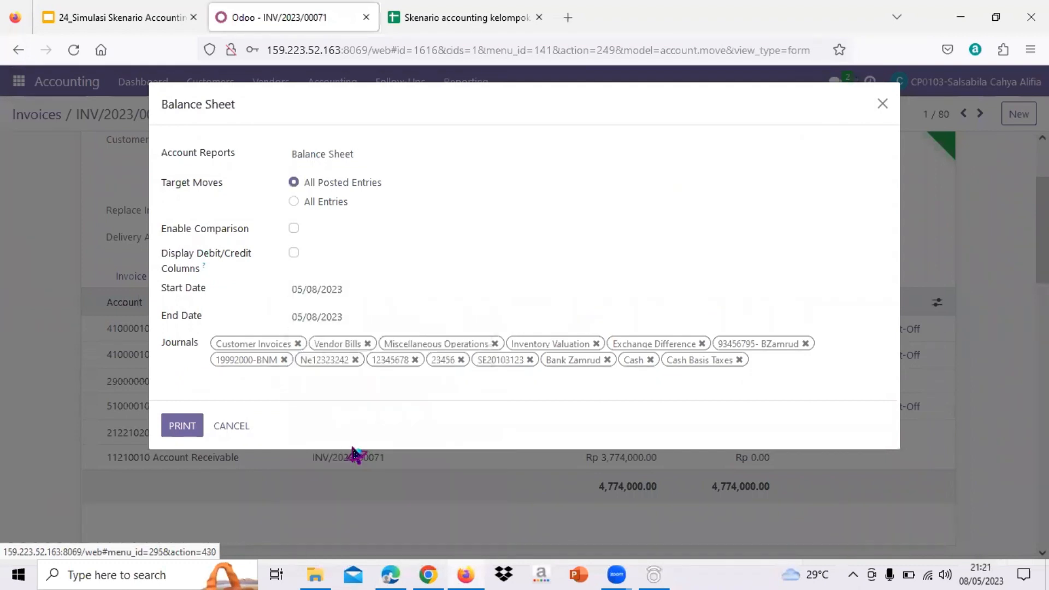
left_click(182, 426)
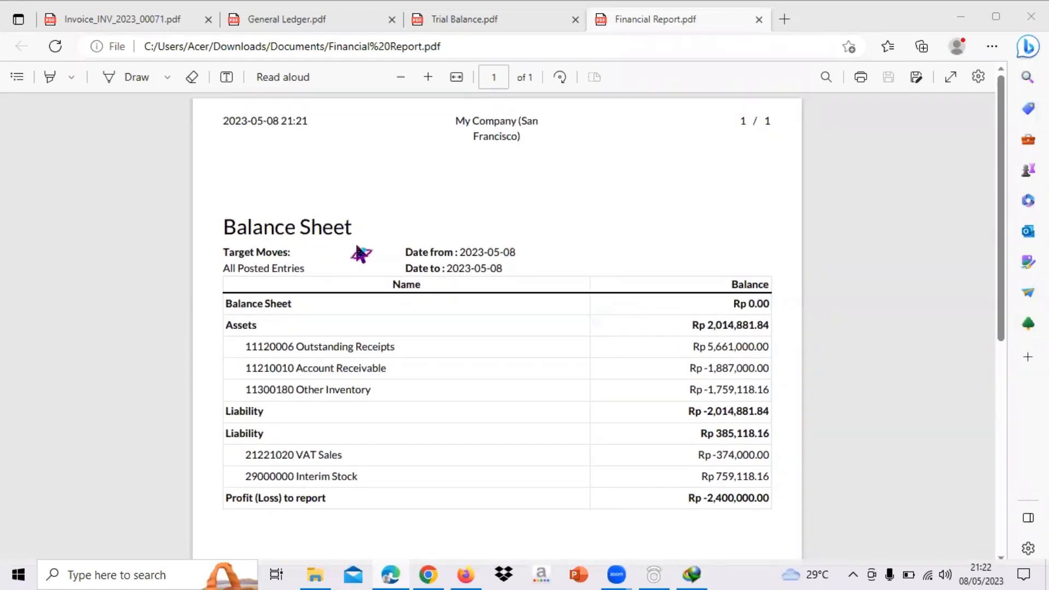
- Examine the date range and the overall Balance Sheet balance in the Financial Report PDF
scroll(359, 253, "down", 1)
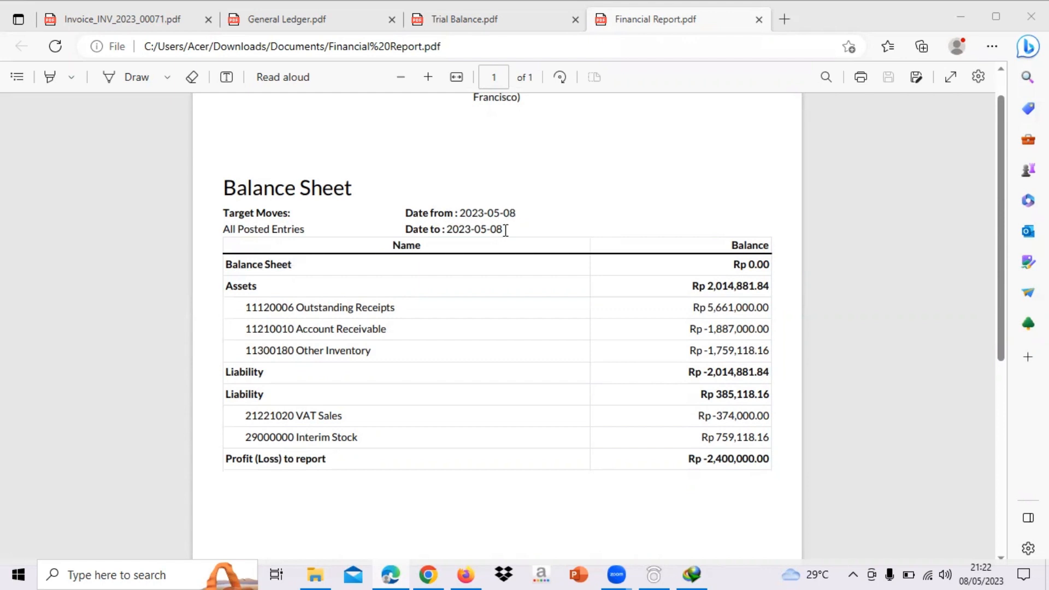
scroll(501, 230, "down", 1)
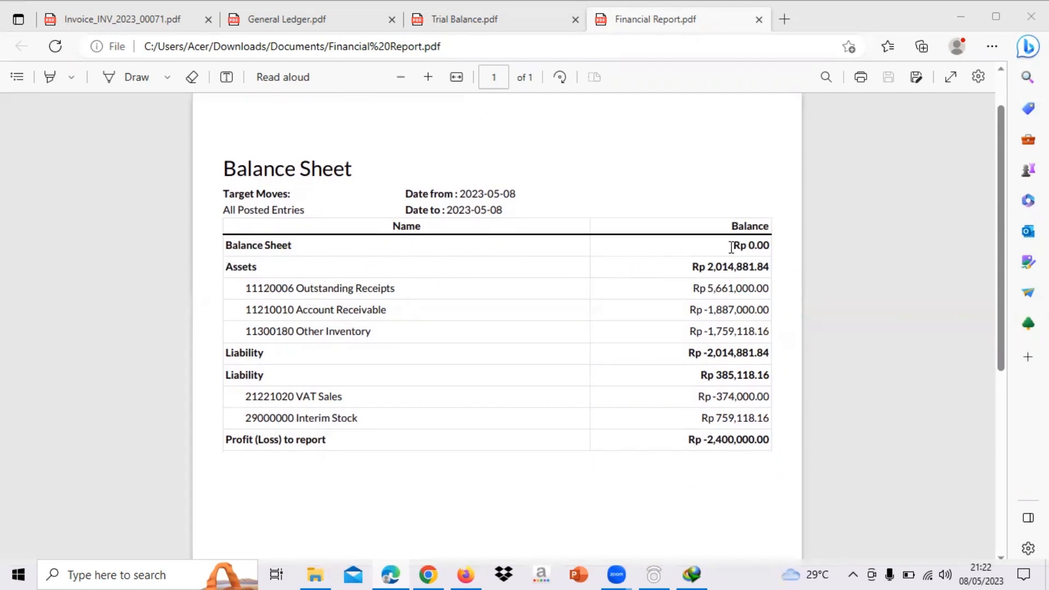
left_click_drag(733, 245, 772, 243)
scroll(436, 330, "down", 1)
scroll(435, 330, "down", 1)
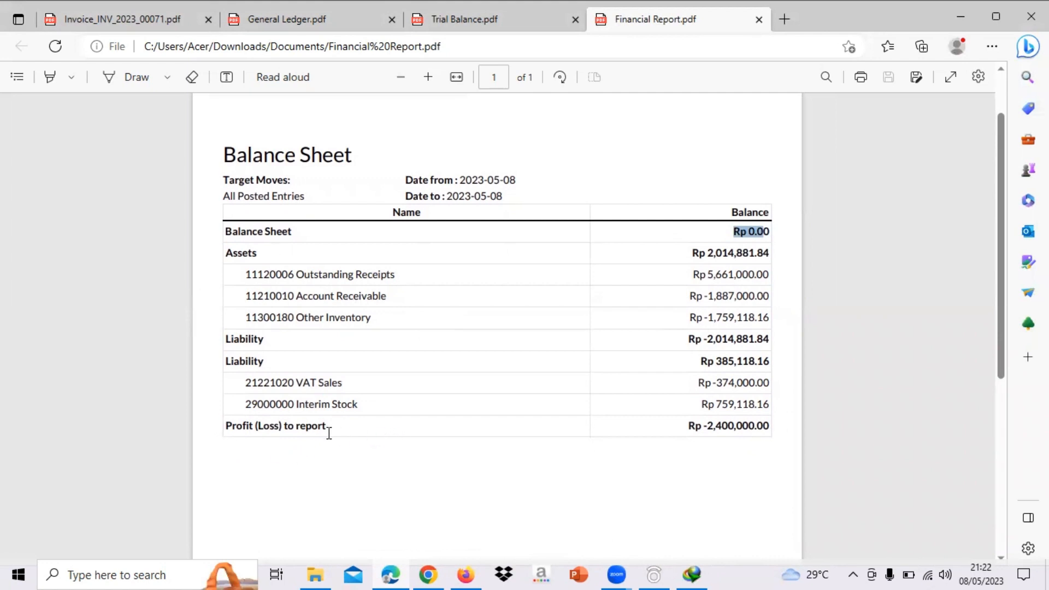
- Check the Profit (Loss) to report amount in the Balance Sheet and return to the top of the report
left_click(695, 431)
left_click_drag(689, 429, 771, 430)
scroll(499, 382, "down", 1)
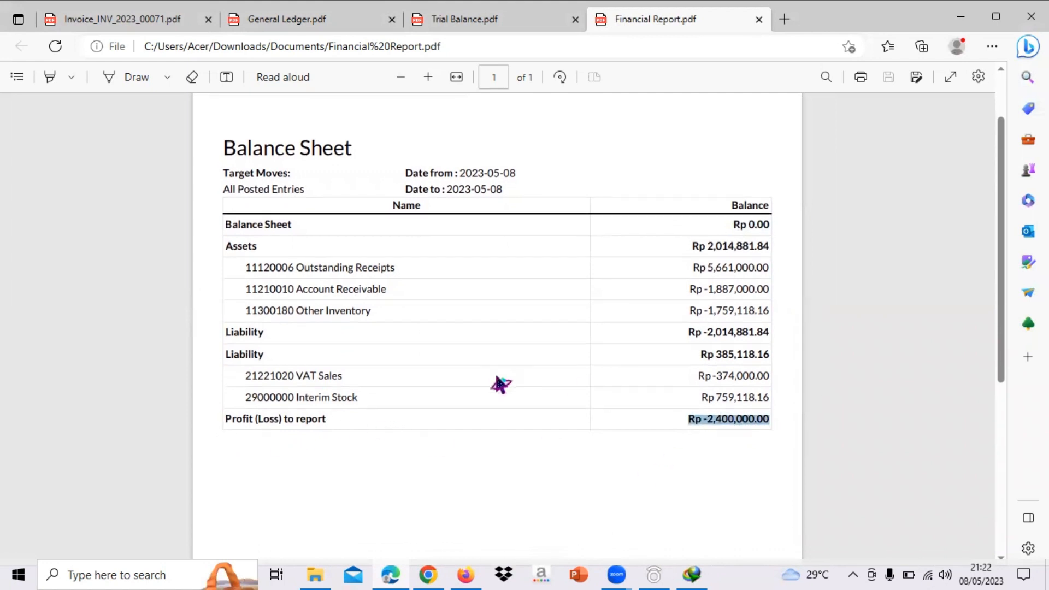
left_click(490, 477)
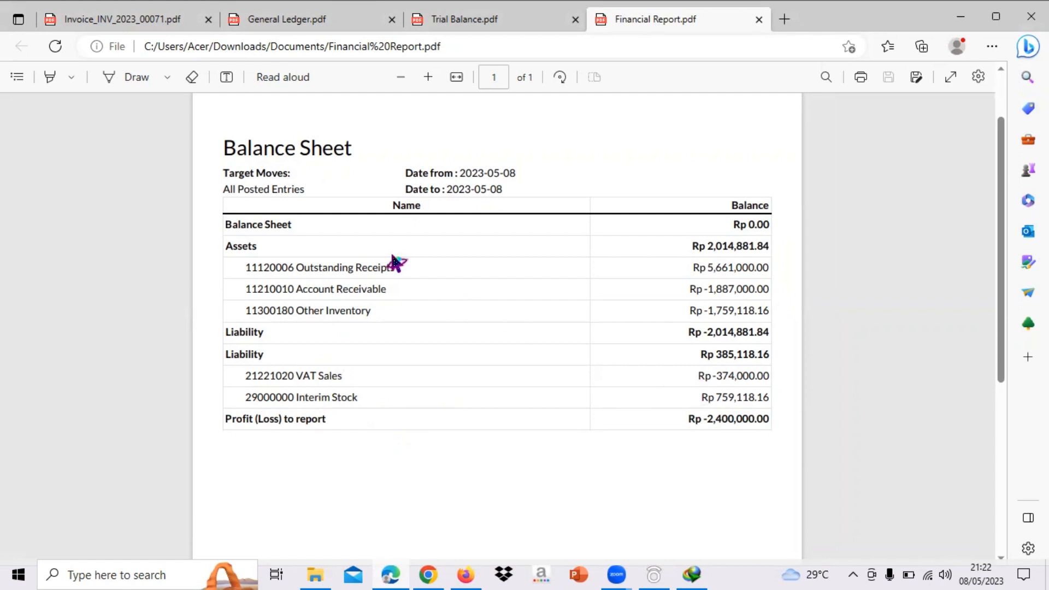
scroll(394, 262, "up", 2)
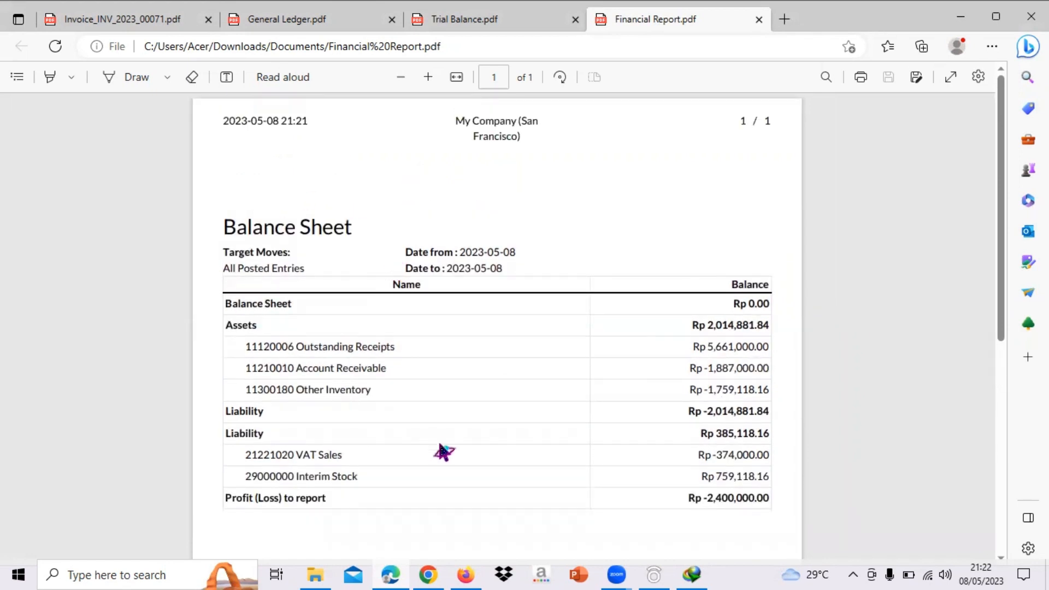